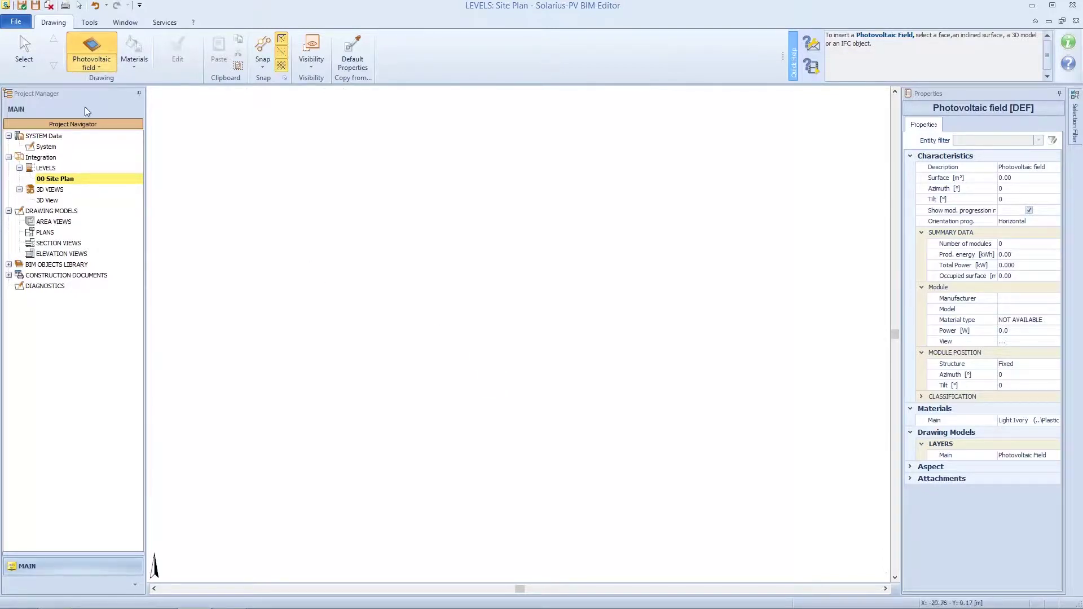
# Step: Import Country_House.DXF into the site plan as a DXF/DWG drawing with a unit conversion factor of 1
pyautogui.click(103, 65)
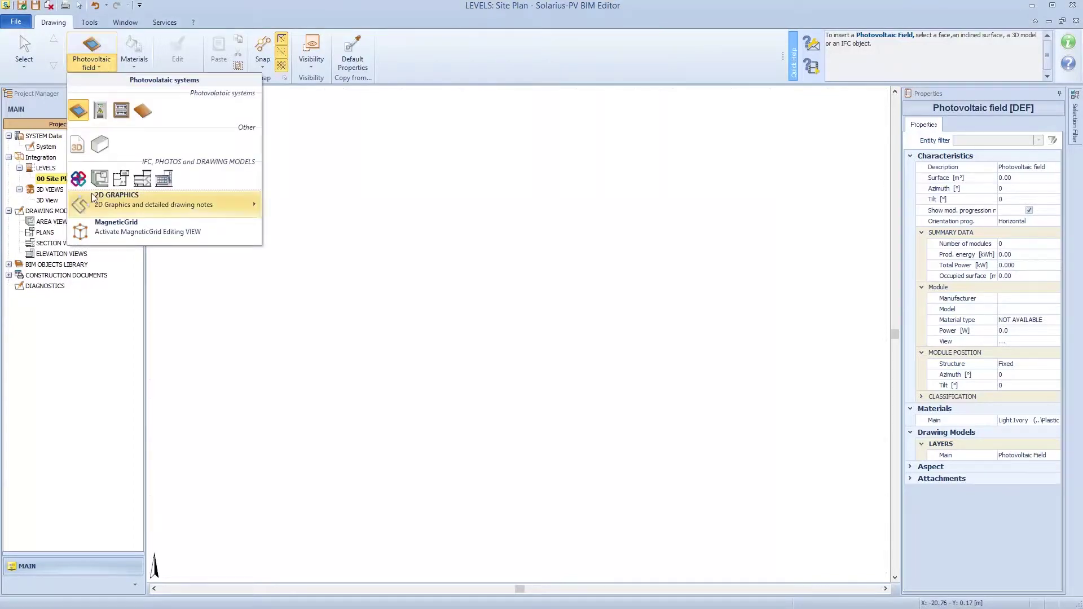
pyautogui.moveTo(93, 197)
pyautogui.click(420, 228)
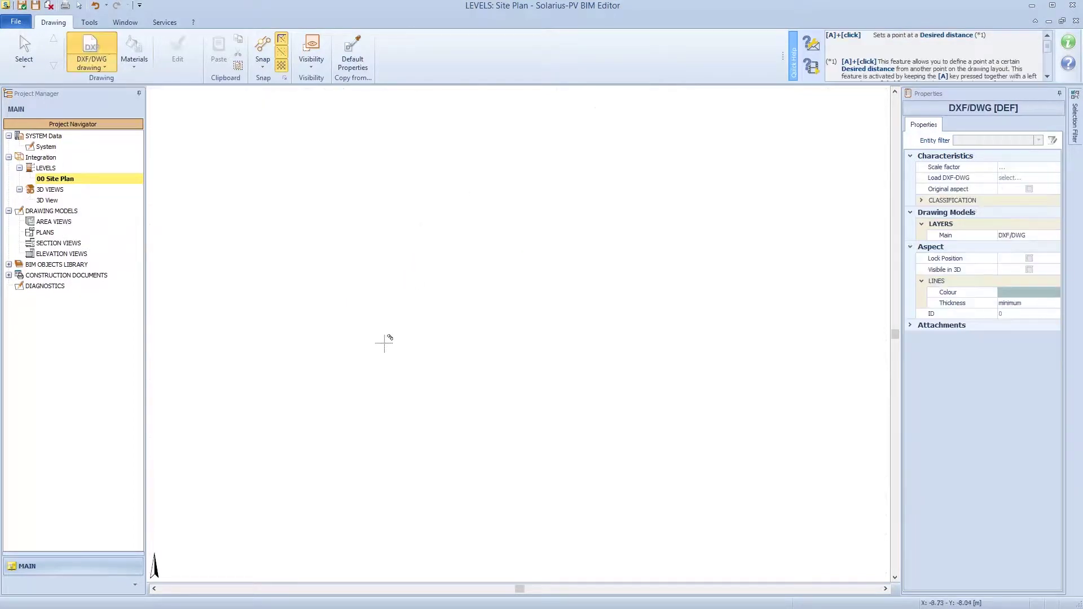
pyautogui.click(383, 352)
pyautogui.click(397, 285)
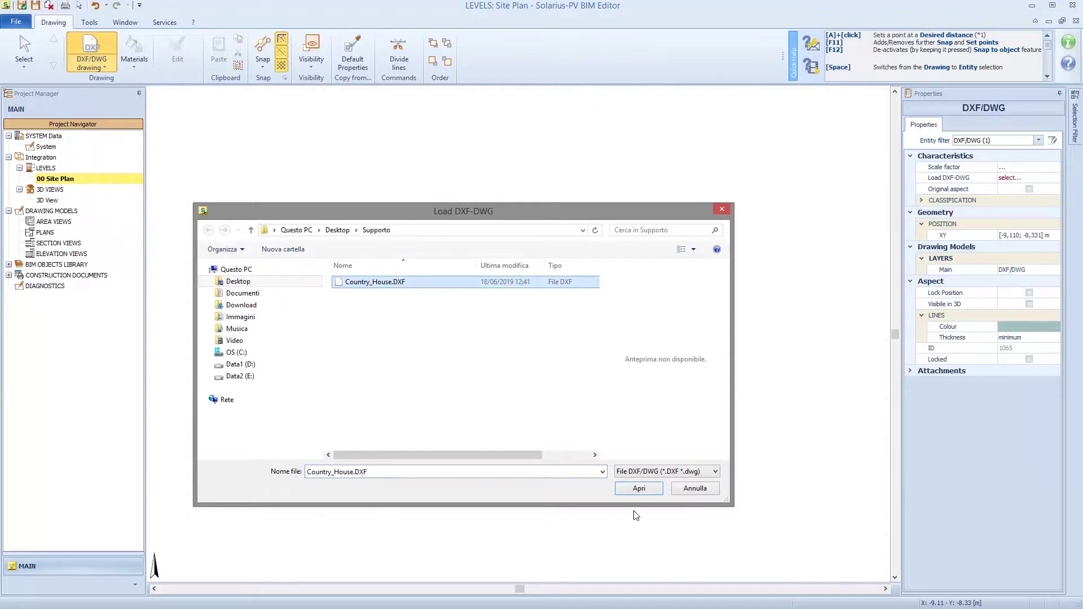
pyautogui.click(647, 491)
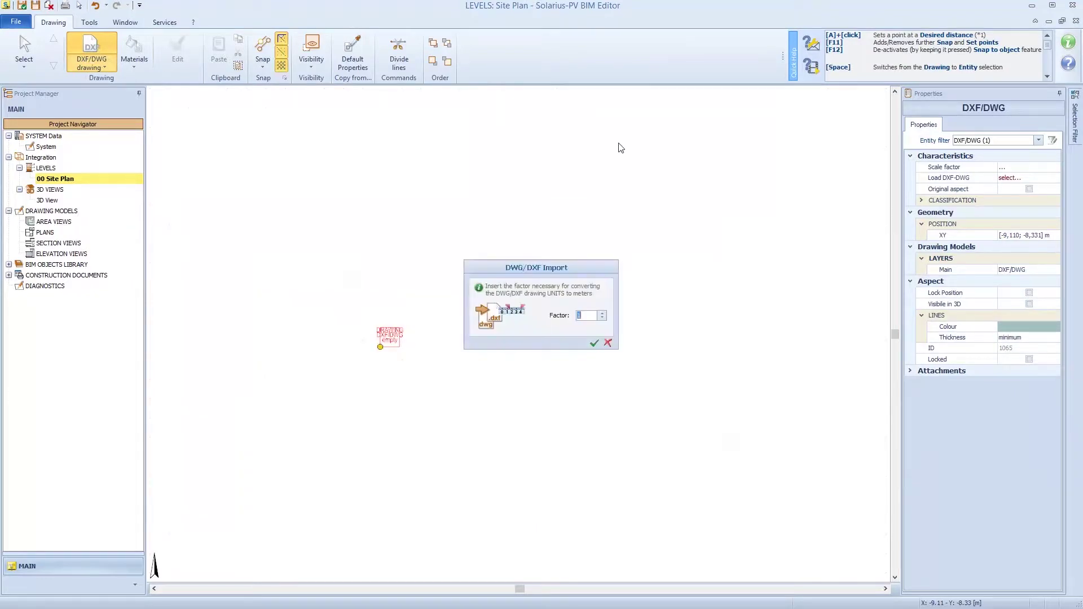
pyautogui.click(594, 344)
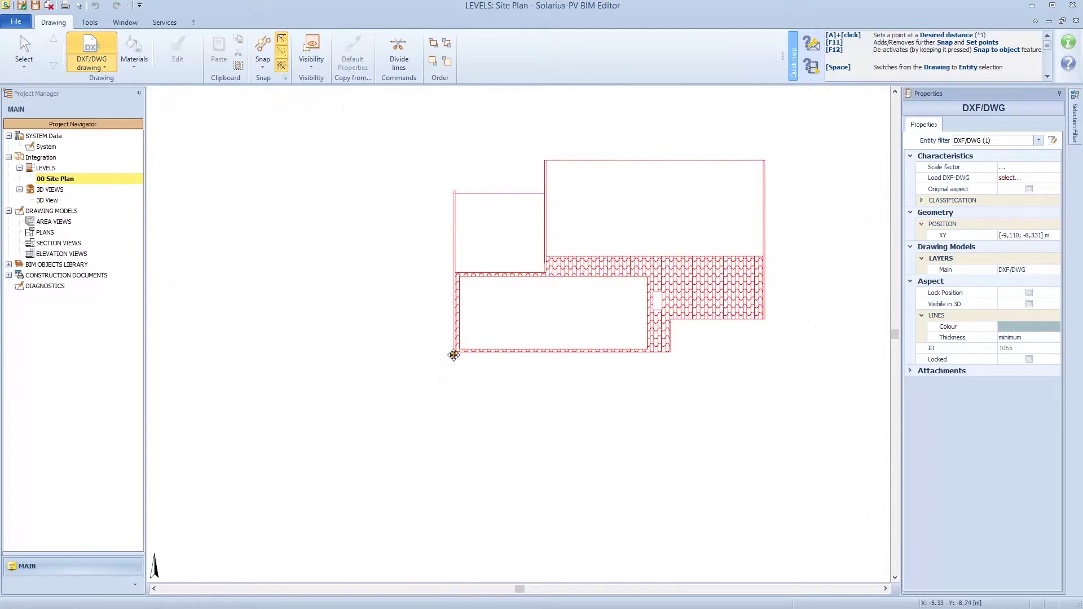
pyautogui.click(346, 420)
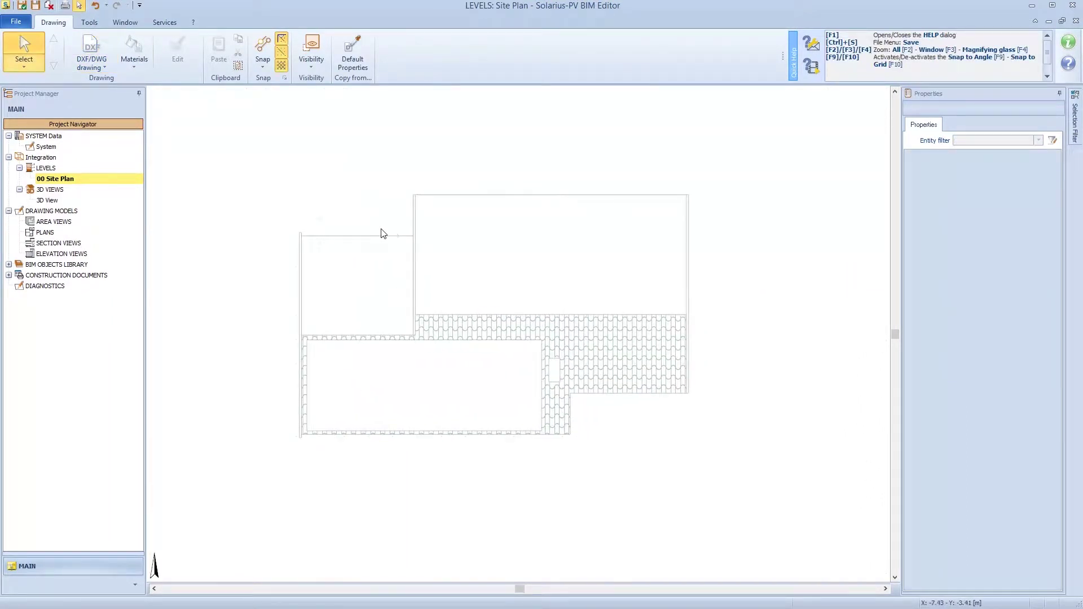
pyautogui.moveTo(365, 228); pyautogui.dragTo(355, 226, button='middle')
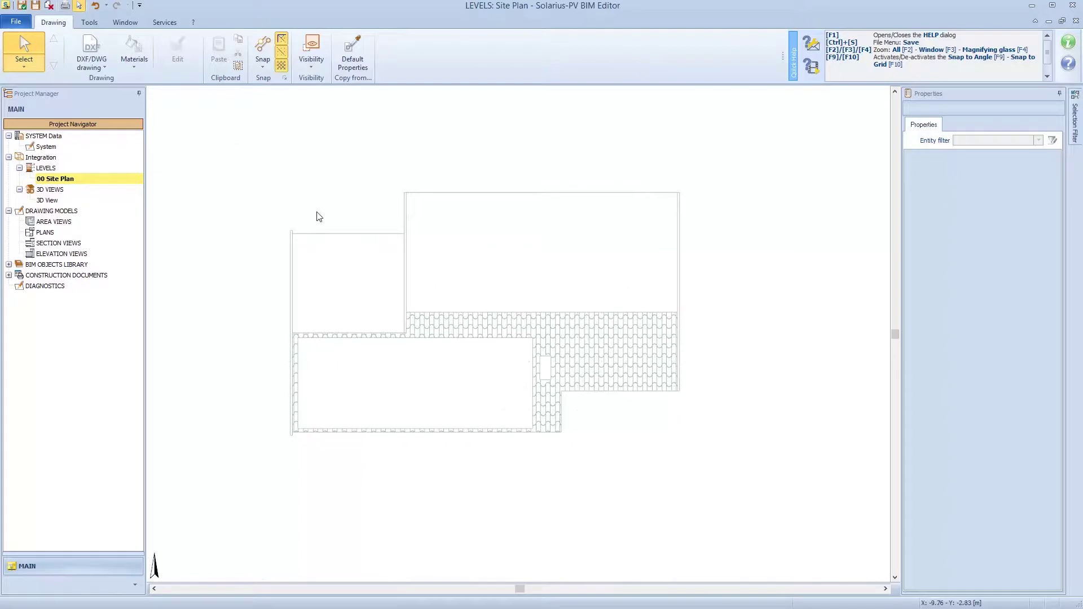
# Step: Begin a Generic Volume polyline at the tiled roof's southwest corner, tracing its west edge and stepped north edge to the large rectangle's corner
pyautogui.click(104, 67)
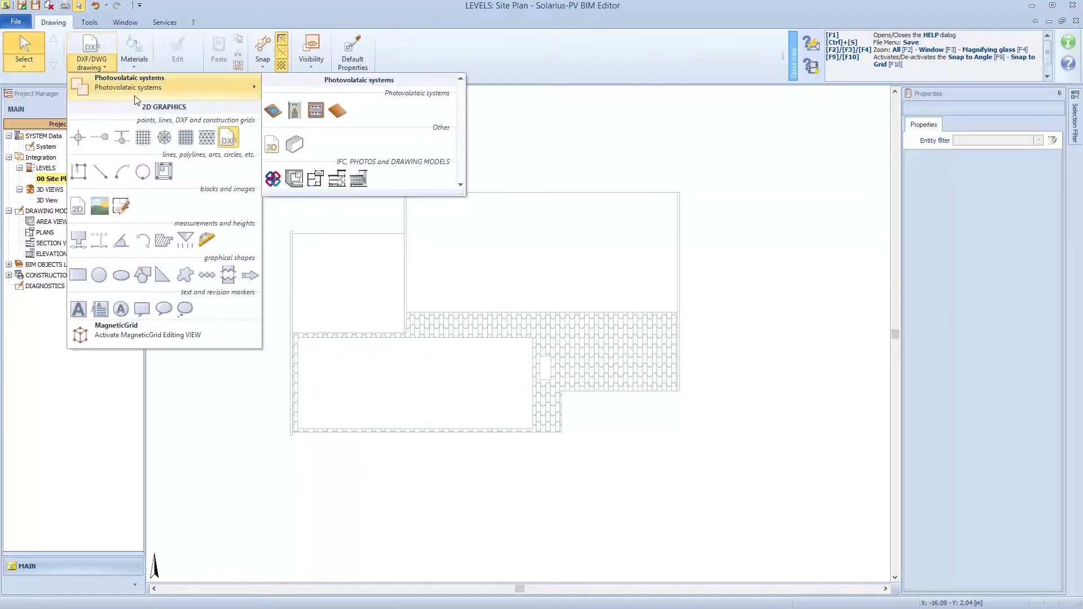
pyautogui.click(292, 148)
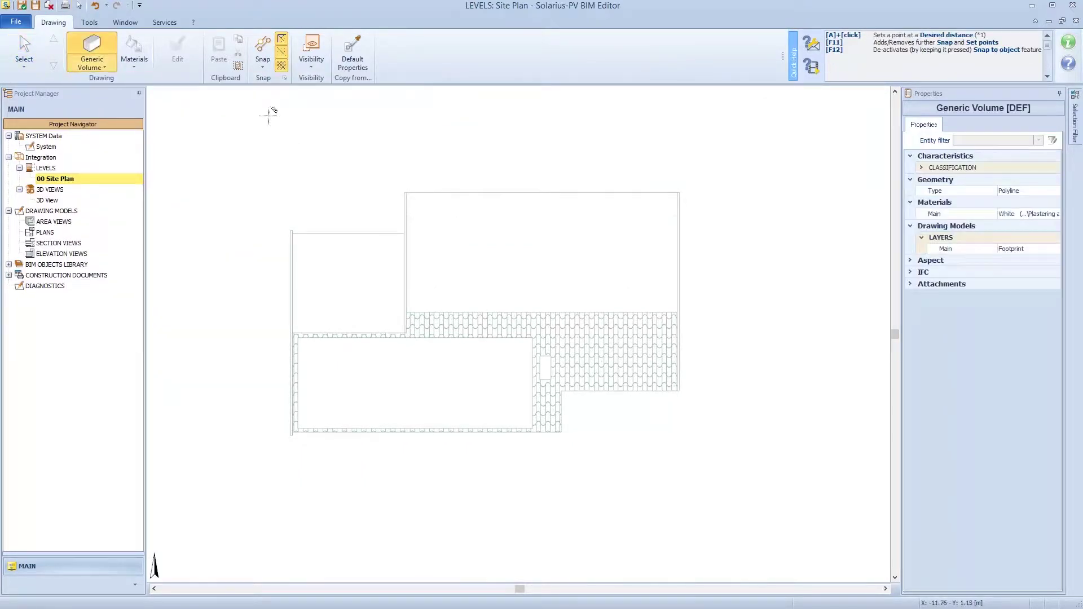
pyautogui.scroll(5, 305, 446)
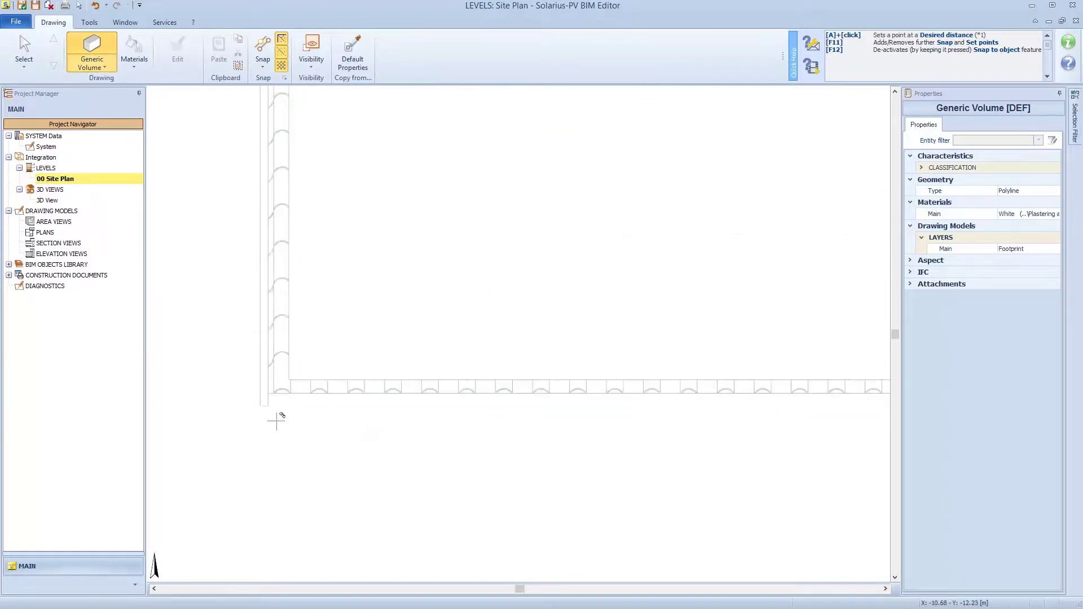
pyautogui.click(268, 392)
pyautogui.moveTo(310, 222); pyautogui.dragTo(261, 411, button='middle')
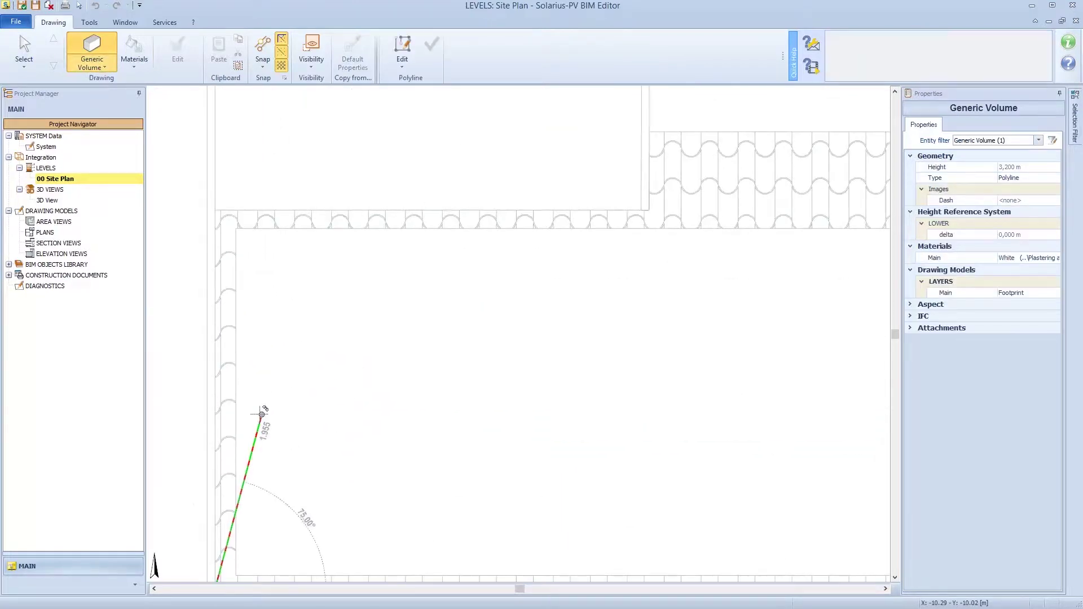
pyautogui.click(216, 211)
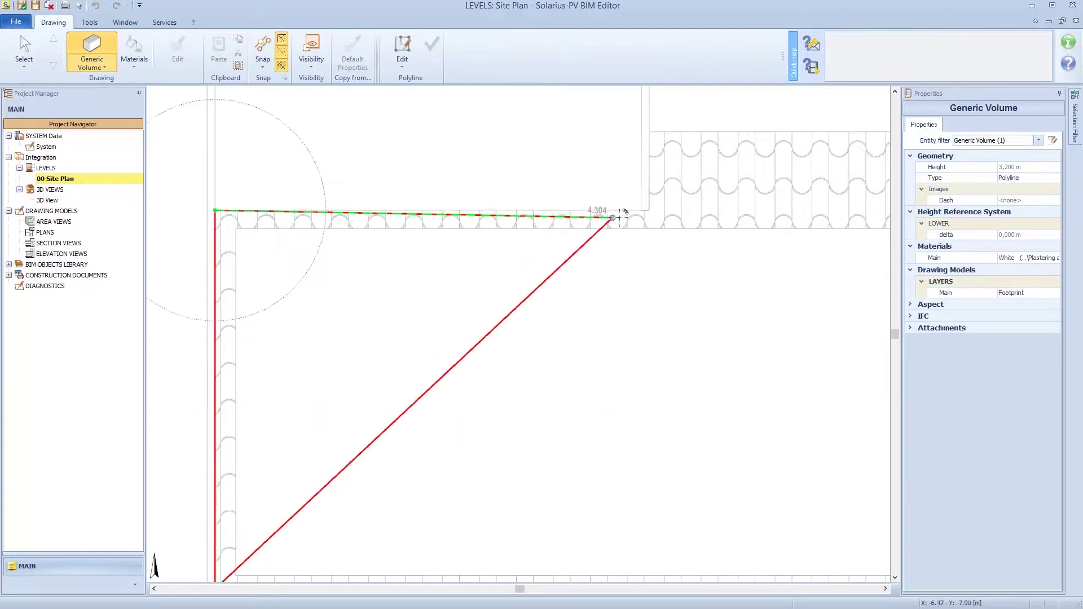
pyautogui.click(649, 210)
pyautogui.click(648, 132)
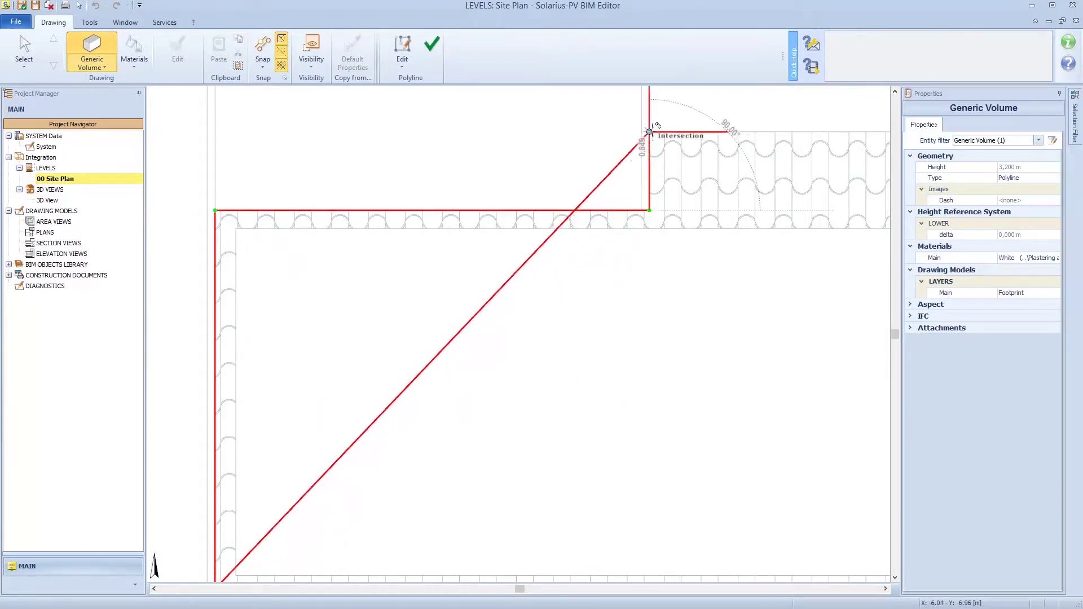
# Step: Trace the tiled roof's remaining north, east and stepped south corners and finish the generic volume
pyautogui.scroll(-3, 649, 141)
pyautogui.moveTo(649, 150); pyautogui.dragTo(403, 196, button='middle')
pyautogui.scroll(4, 709, 150)
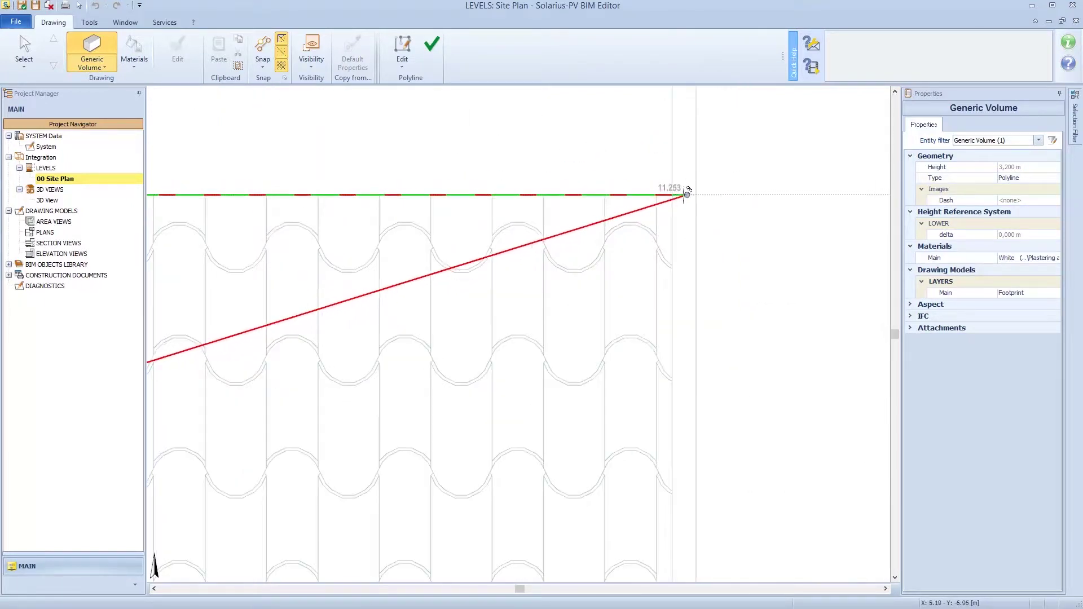
pyautogui.click(740, 184)
pyautogui.scroll(4, 671, 338)
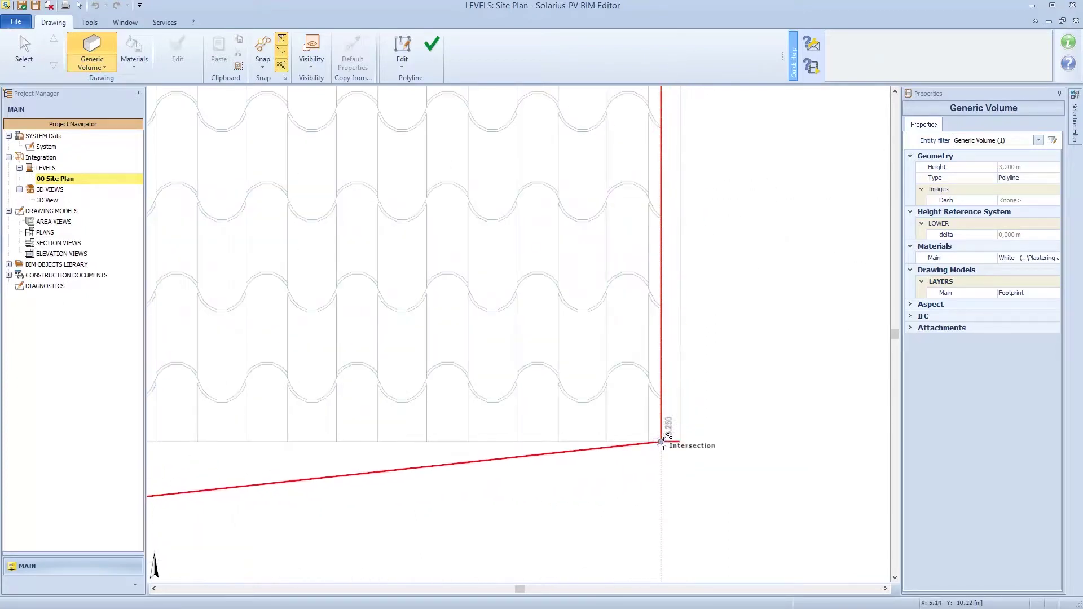
pyautogui.click(661, 435)
pyautogui.scroll(-5, 661, 435)
pyautogui.click(406, 429)
pyautogui.scroll(3, 417, 485)
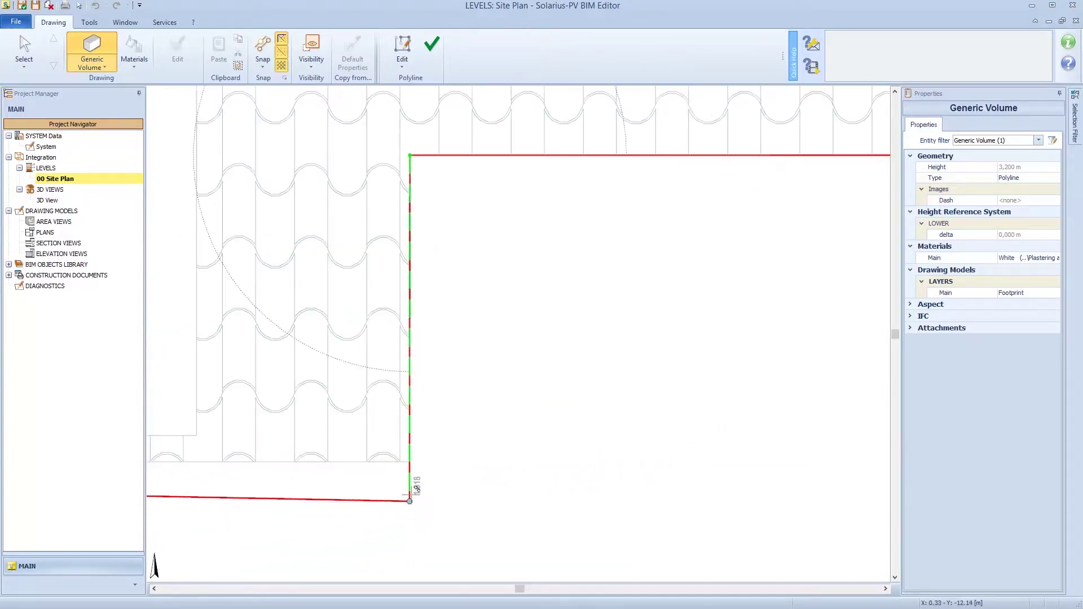
pyautogui.click(411, 461)
pyautogui.click(432, 44)
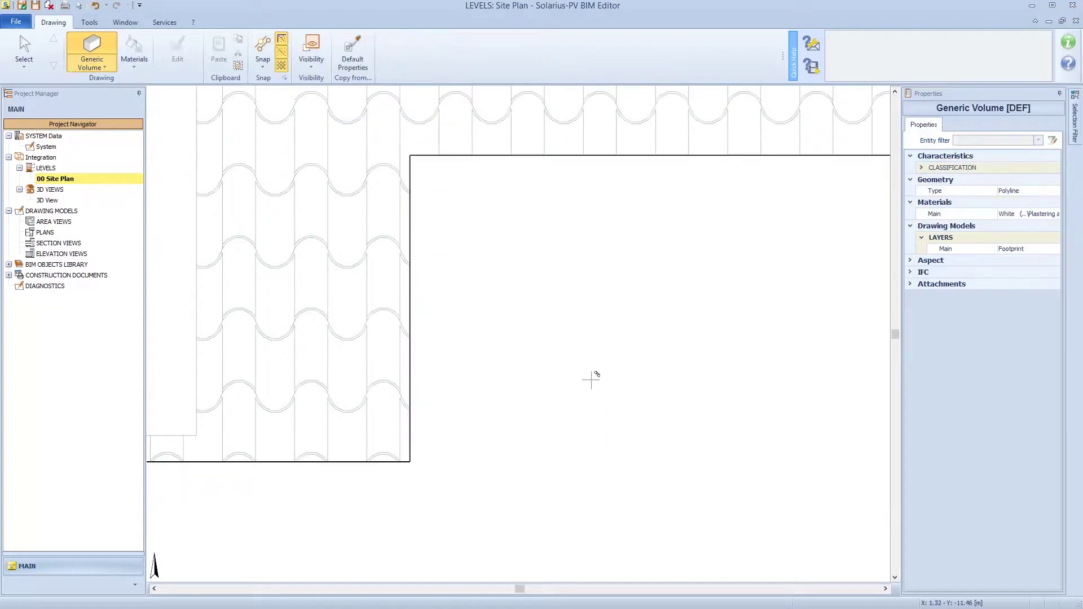
# Step: Draw a generic volume over the smaller blank rectangle northwest of the tiled roof, extending it to the large rectangle's wall line
pyautogui.scroll(-4, 593, 375)
pyautogui.scroll(-2, 705, 434)
pyautogui.scroll(4, 346, 442)
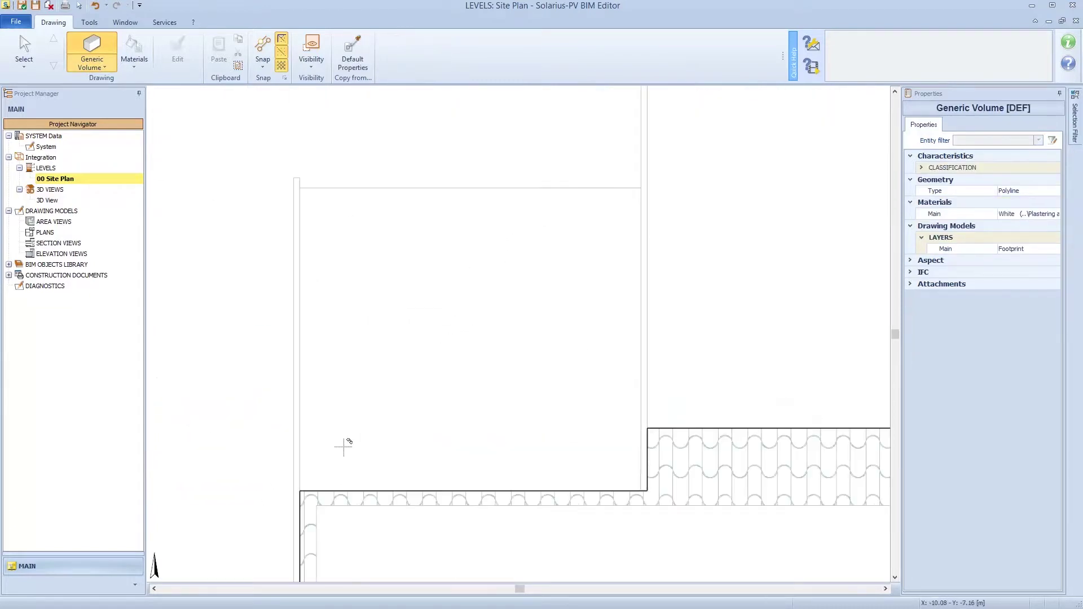
pyautogui.click(300, 490)
pyautogui.click(299, 188)
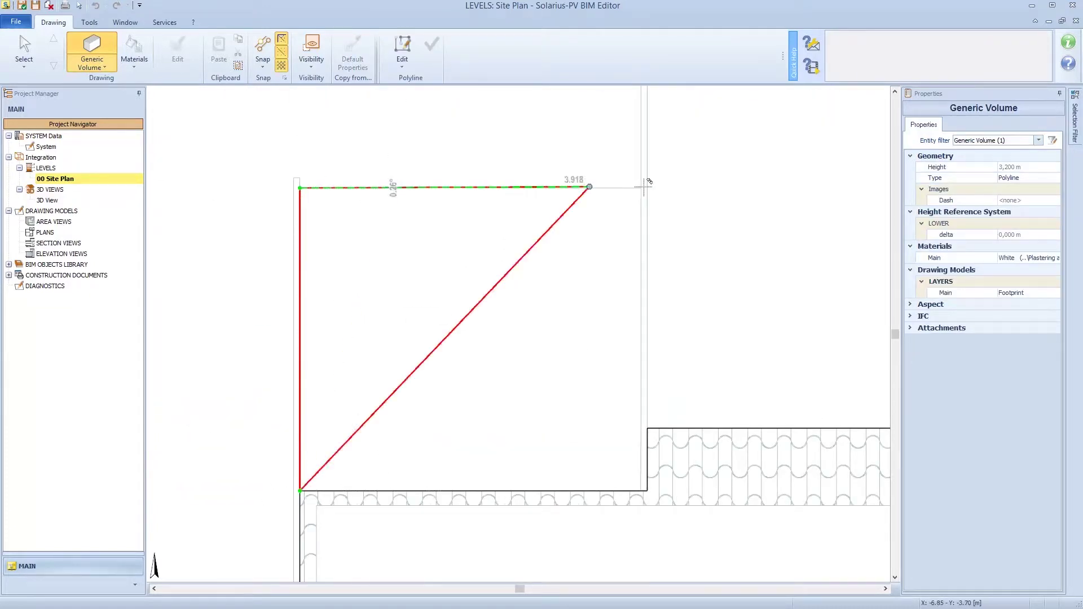
pyautogui.click(641, 188)
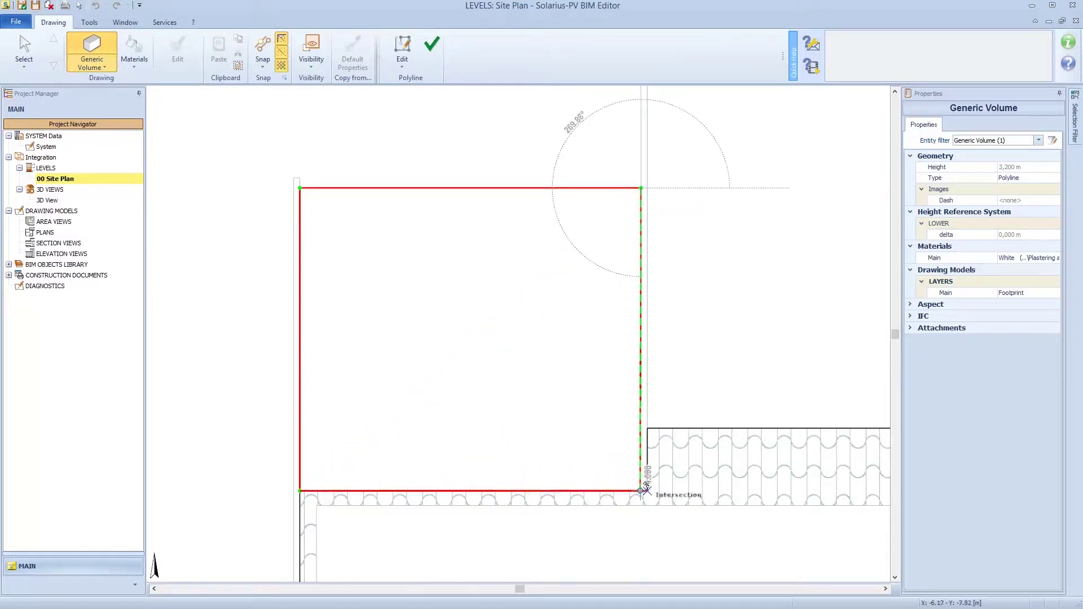
pyautogui.click(648, 188)
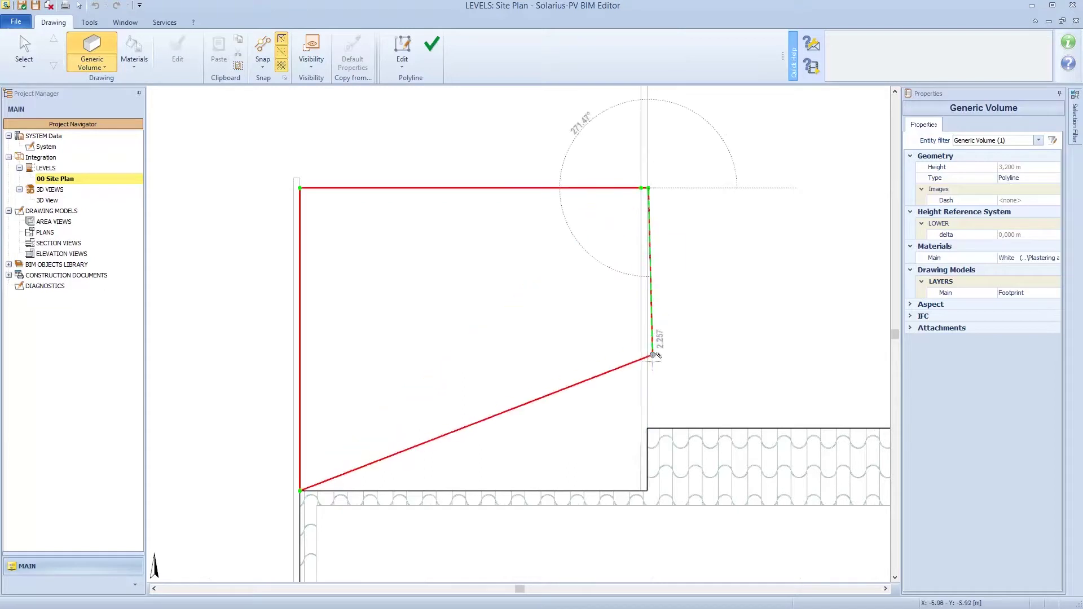
pyautogui.click(648, 490)
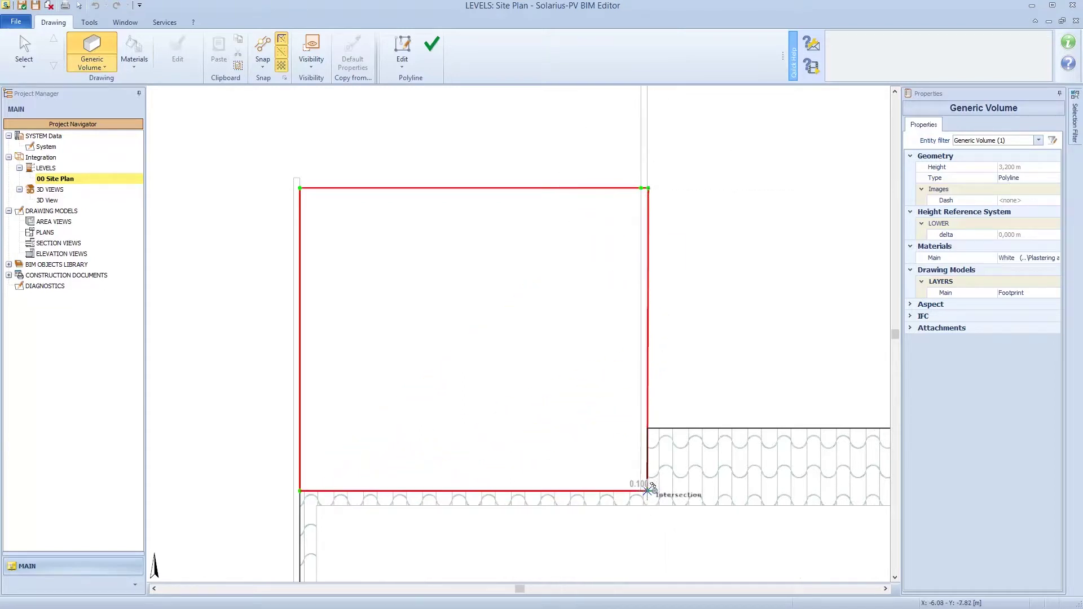
pyautogui.click(435, 42)
# Step: Draw a generic volume over the large blank rectangle north of the tiled roof, snapping to its four corners
pyautogui.scroll(-3, 650, 200)
pyautogui.scroll(3, 650, 200)
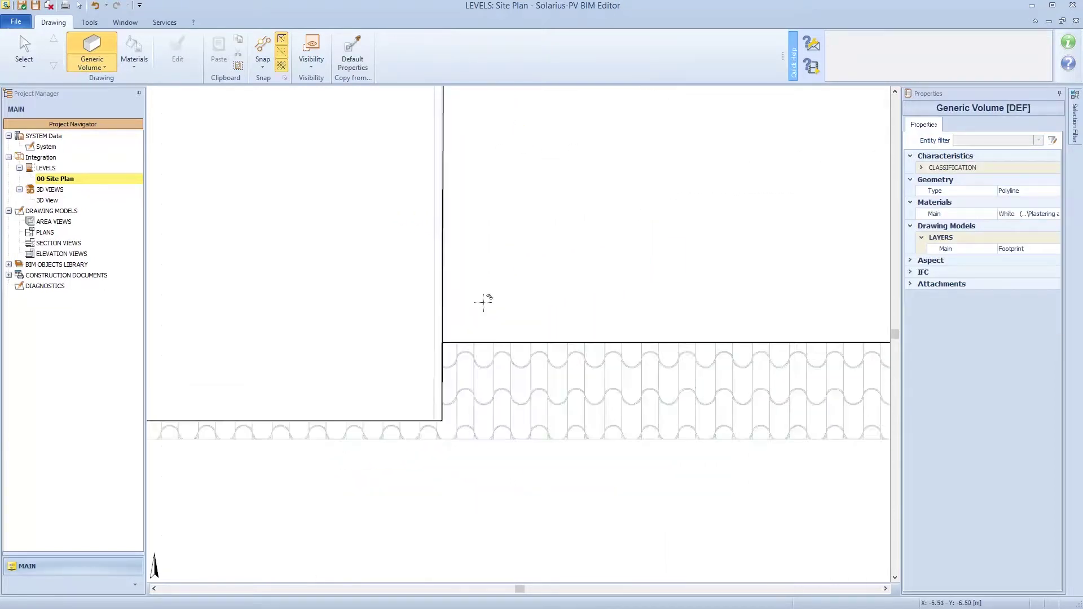
pyautogui.click(442, 341)
pyautogui.scroll(-3, 455, 229)
pyautogui.scroll(3, 458, 204)
pyautogui.click(454, 170)
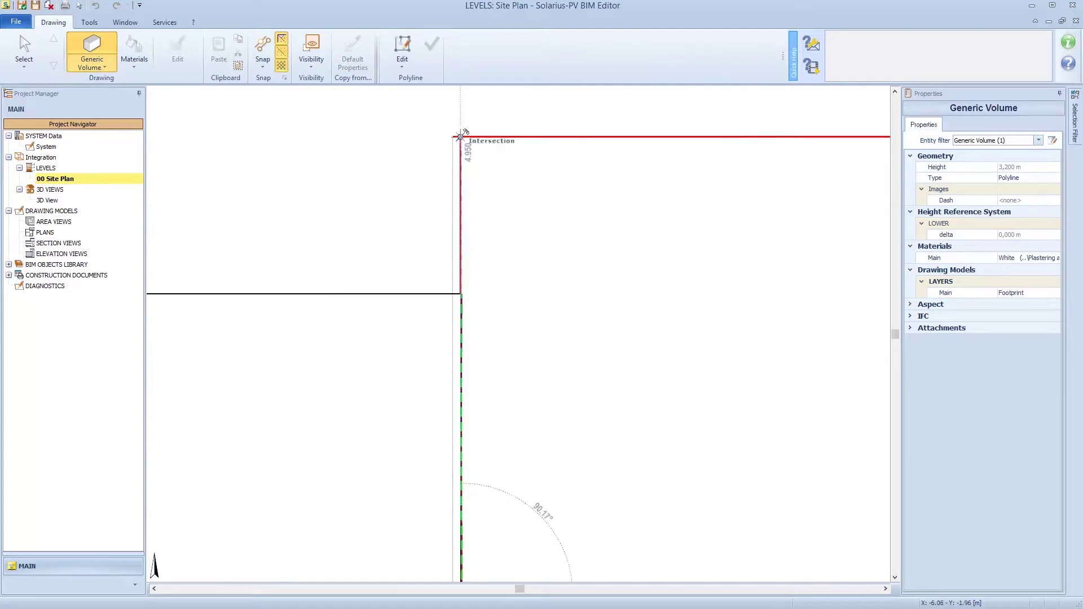
pyautogui.scroll(-3, 459, 139)
pyautogui.scroll(3, 743, 160)
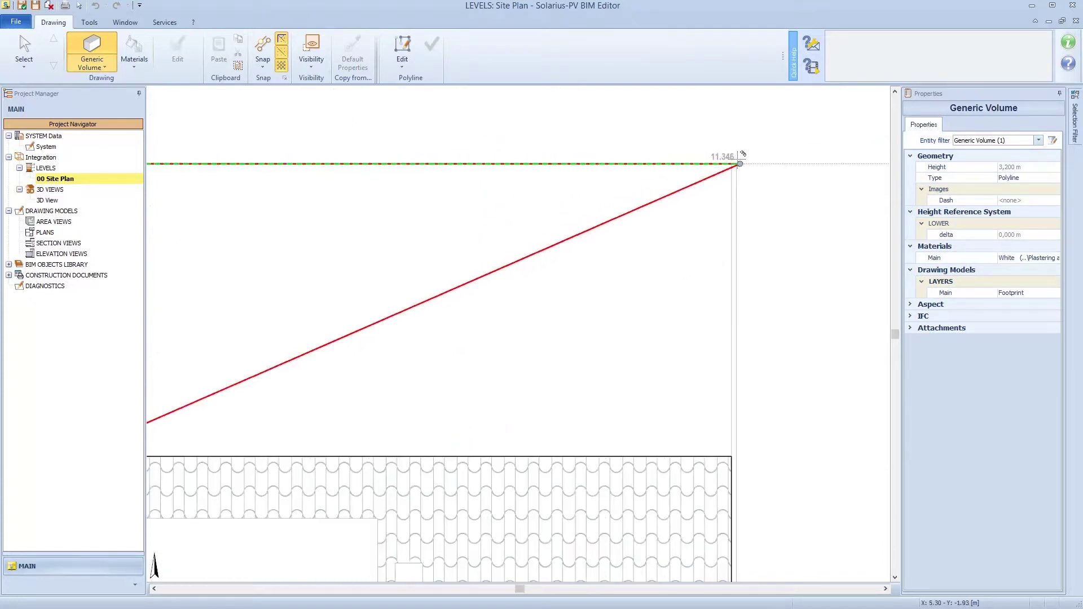
pyautogui.click(732, 164)
pyautogui.click(731, 455)
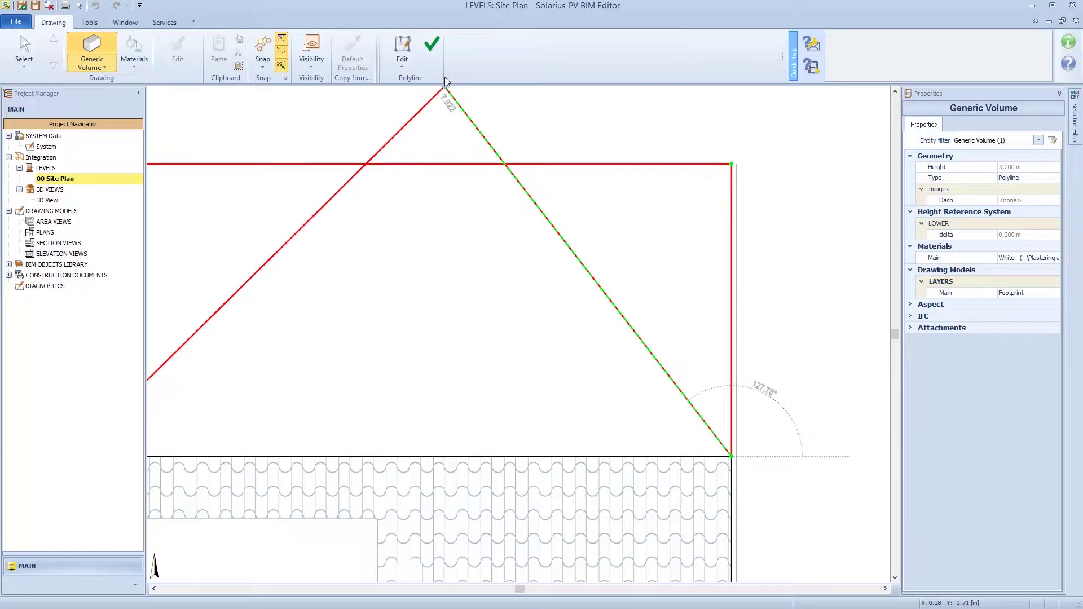
pyautogui.click(439, 44)
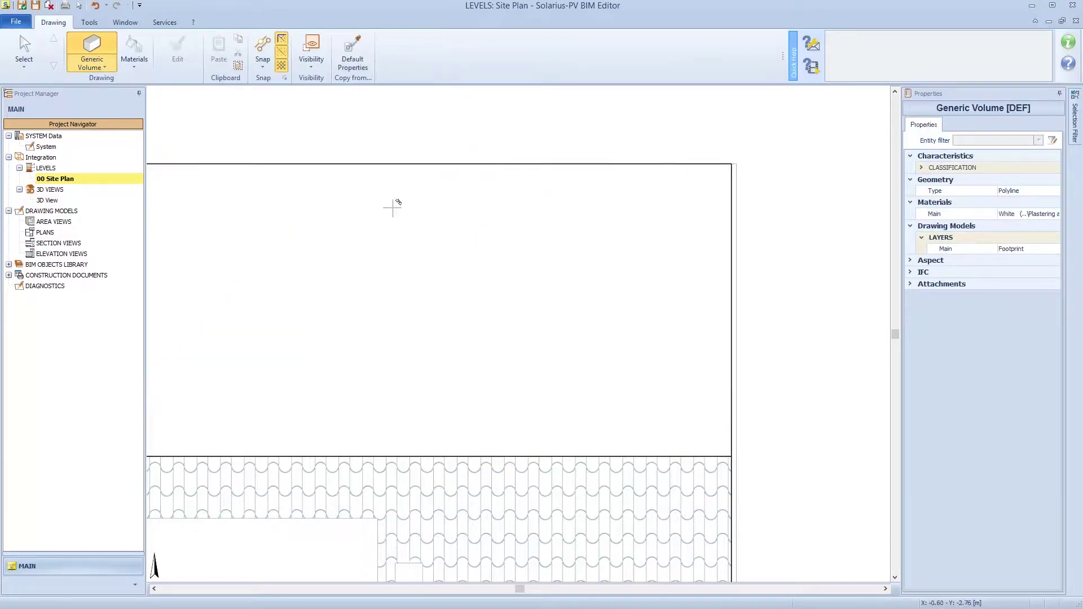
# Step: Draw a generic volume on the small rectangular chimney outline inside the tiled roof area
pyautogui.scroll(-3, 543, 273)
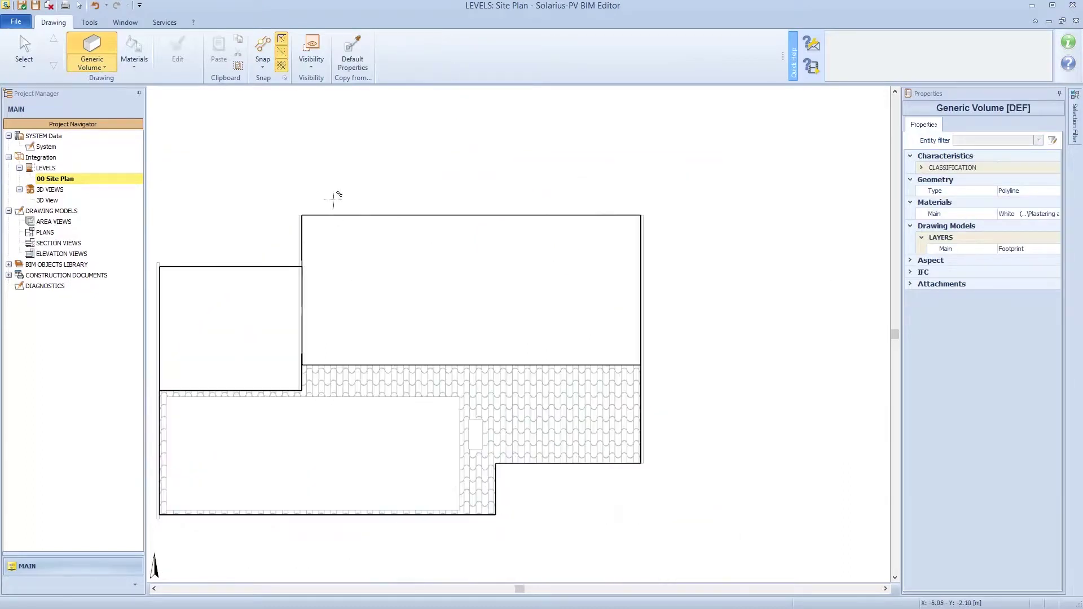
pyautogui.scroll(4, 464, 458)
pyautogui.click(478, 430)
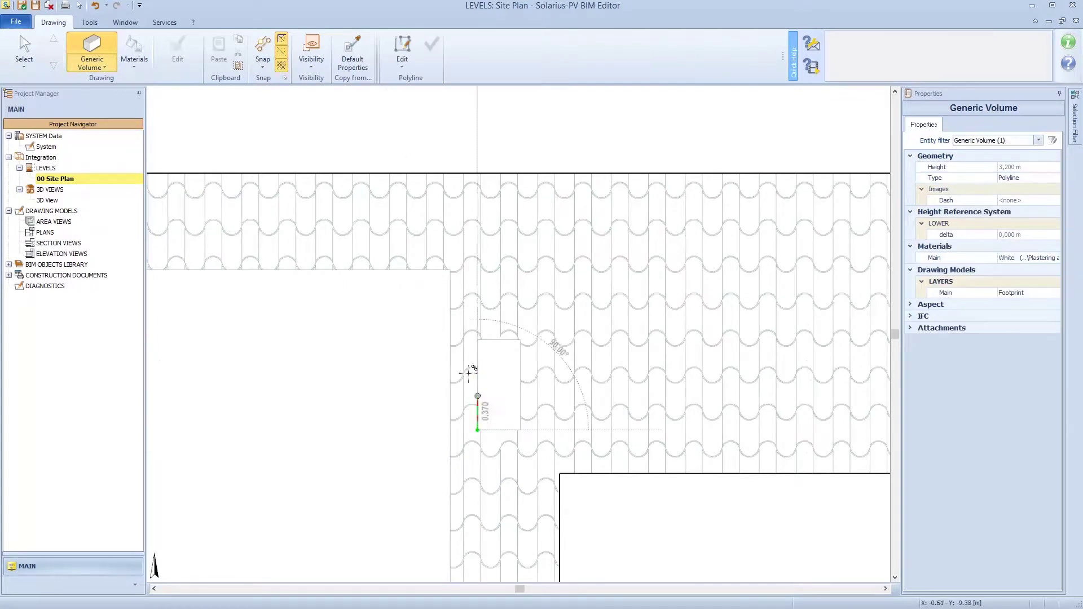
pyautogui.click(520, 339)
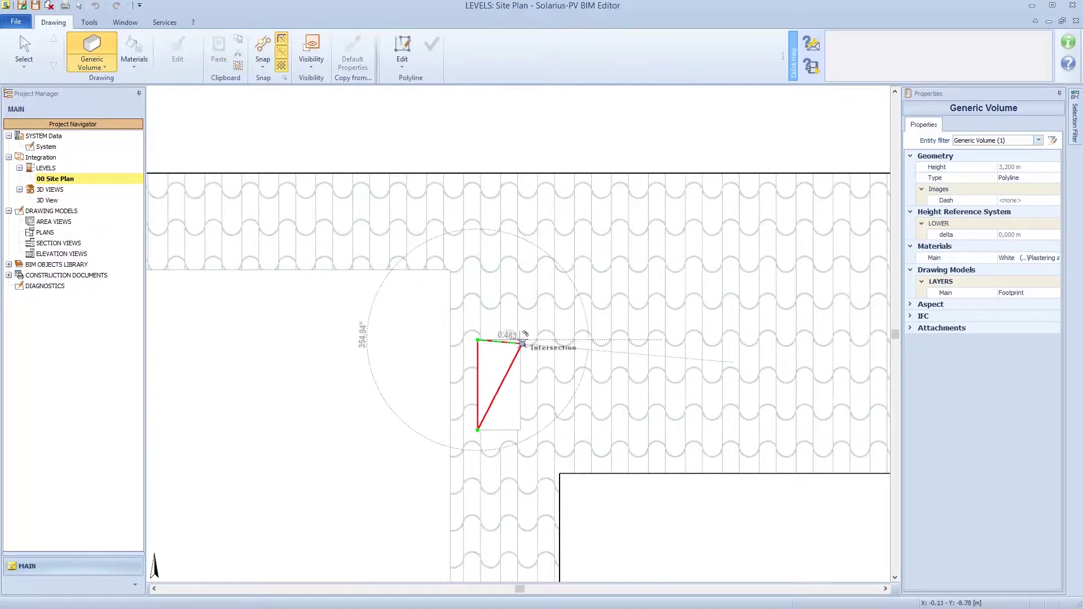
pyautogui.click(520, 430)
pyautogui.click(432, 45)
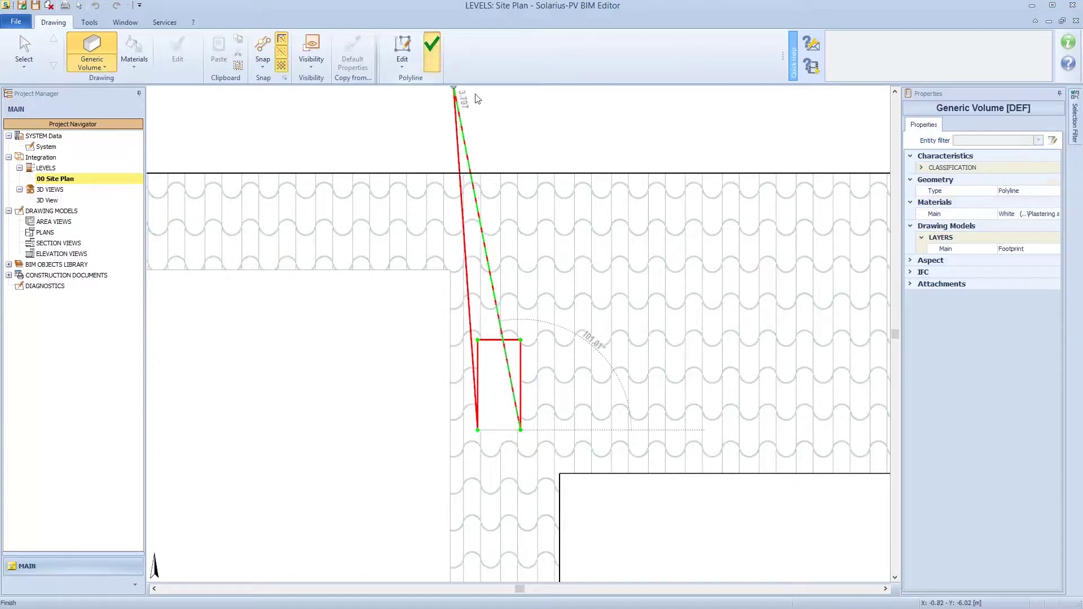
pyautogui.scroll(-5, 643, 271)
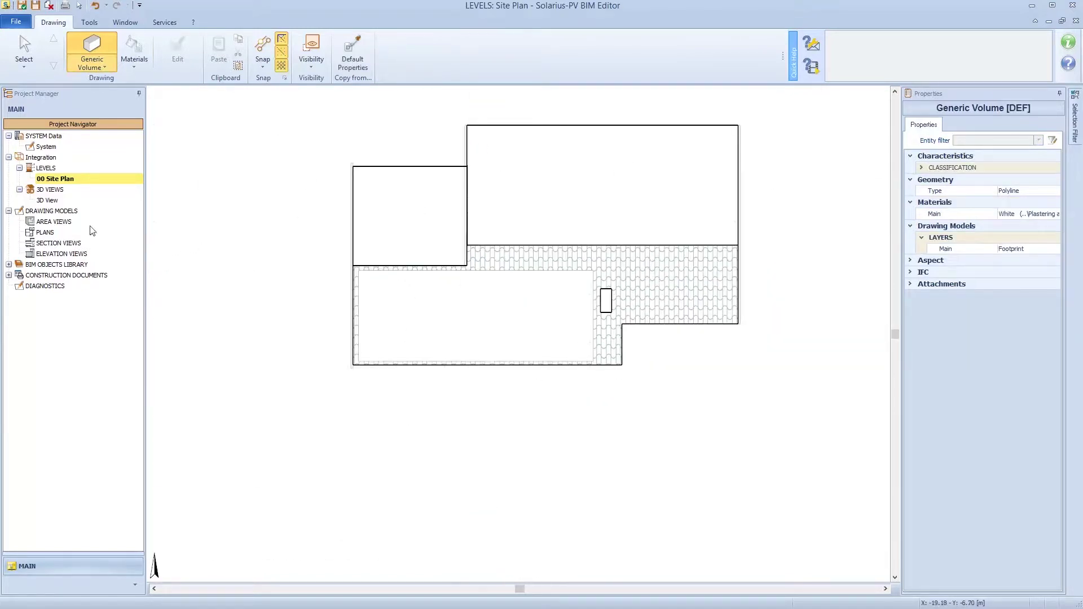
# Step: Open the 3D view of the building, orbit to see the volumes from above, and turn off the shadows display
pyautogui.doubleClick(49, 202)
pyautogui.moveTo(515, 402)
pyautogui.mouseDown(button='middle')
pyautogui.moveTo(484, 428)
pyautogui.moveTo(320, 419)
pyautogui.moveTo(418, 419)
pyautogui.mouseUp(button='middle')
pyautogui.scroll(3, 351, 424)
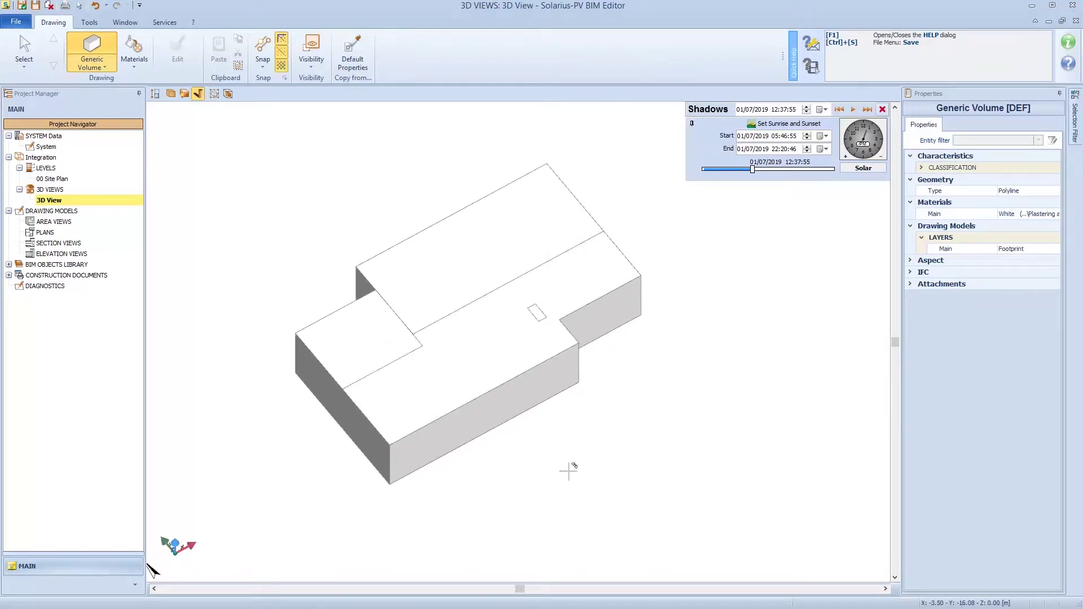
pyautogui.click(882, 109)
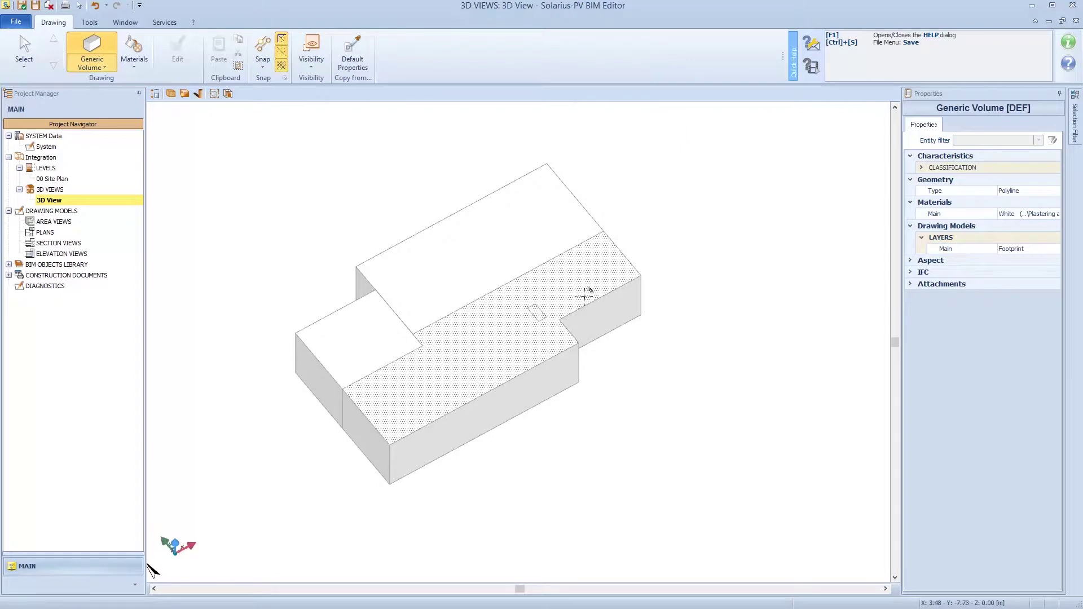
# Step: Draw an inclined surface outline on top of the L-shaped tiled-roof volume, snapping to all its upper corners, and finish the polyline
pyautogui.click(109, 69)
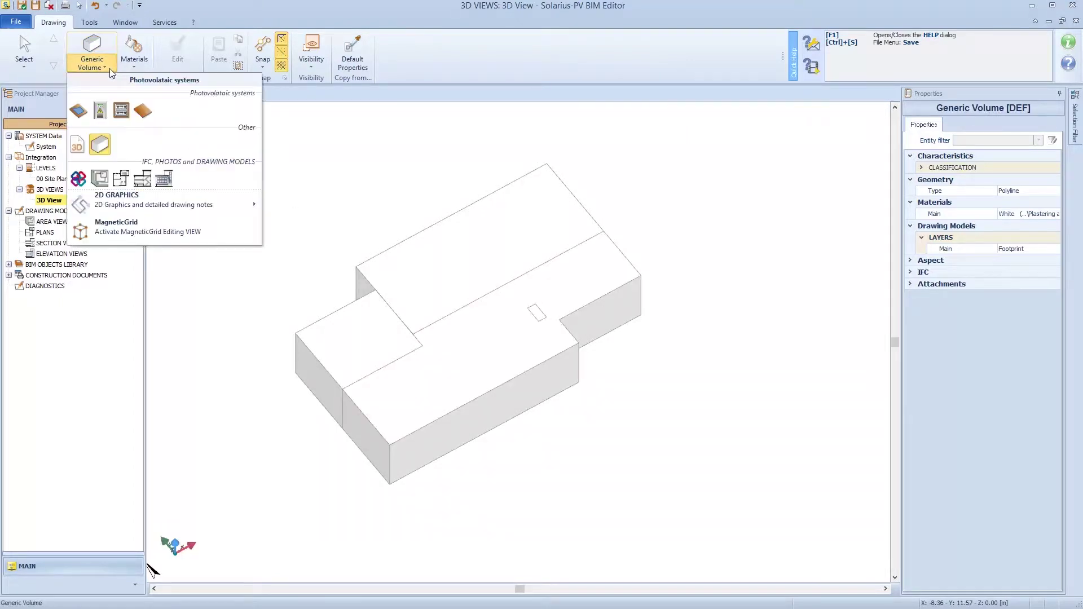
pyautogui.click(144, 111)
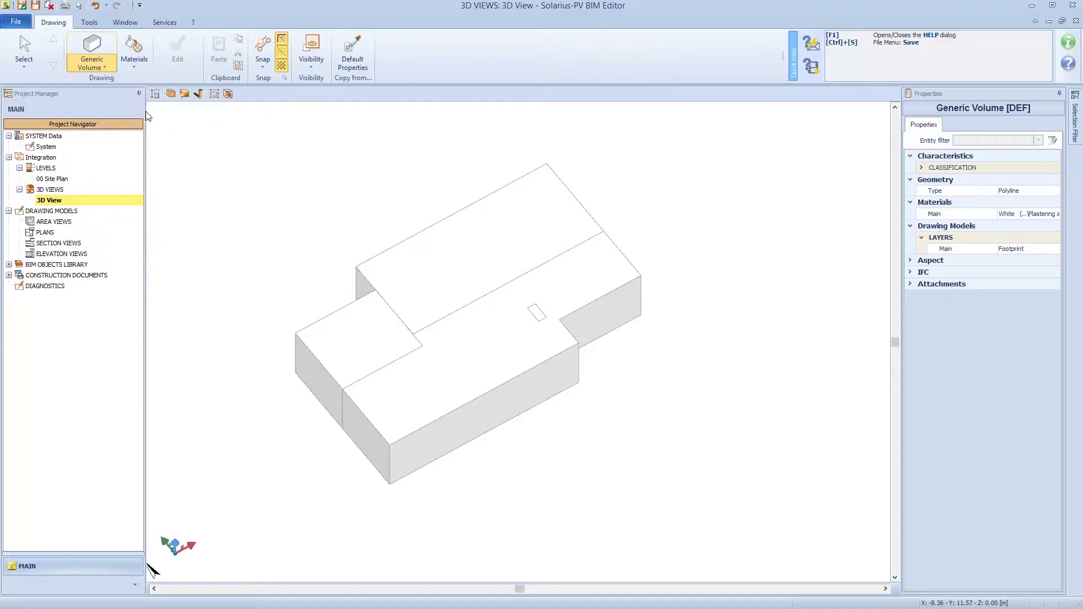
pyautogui.click(389, 445)
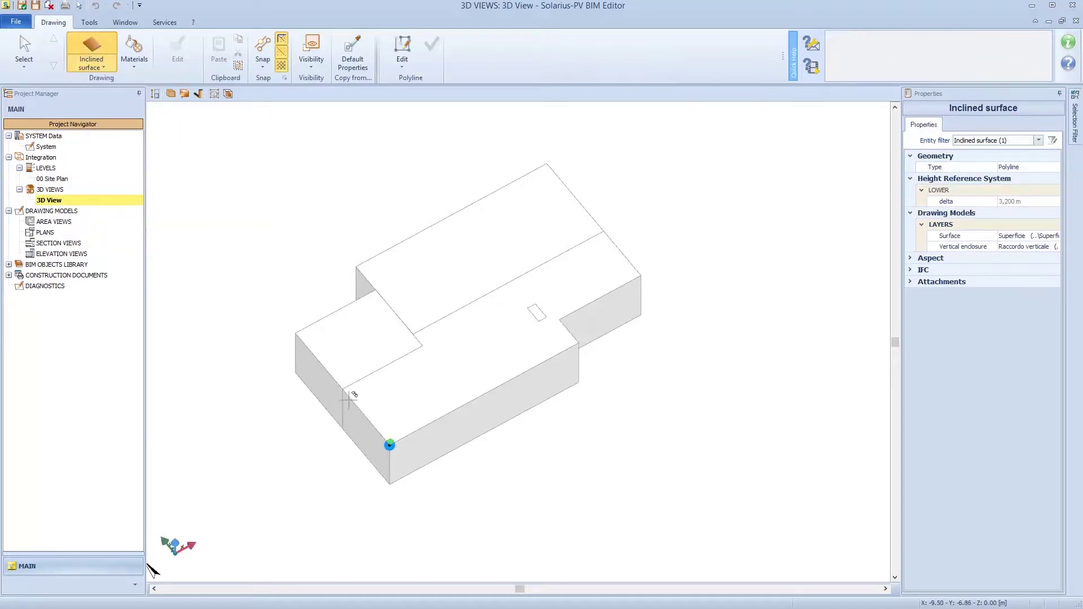
pyautogui.click(375, 374)
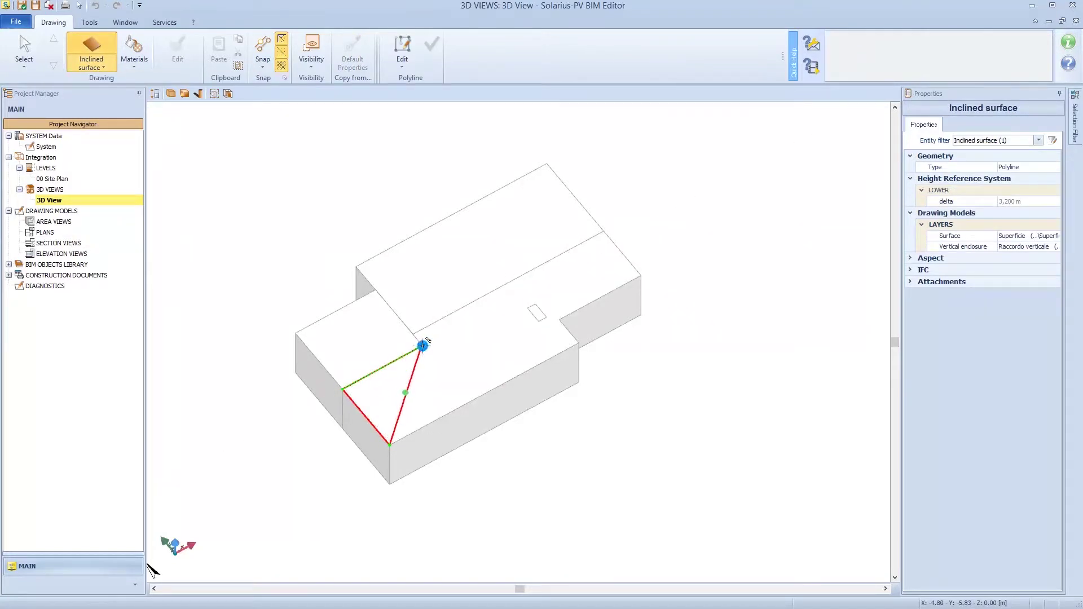
pyautogui.click(422, 345)
pyautogui.click(414, 334)
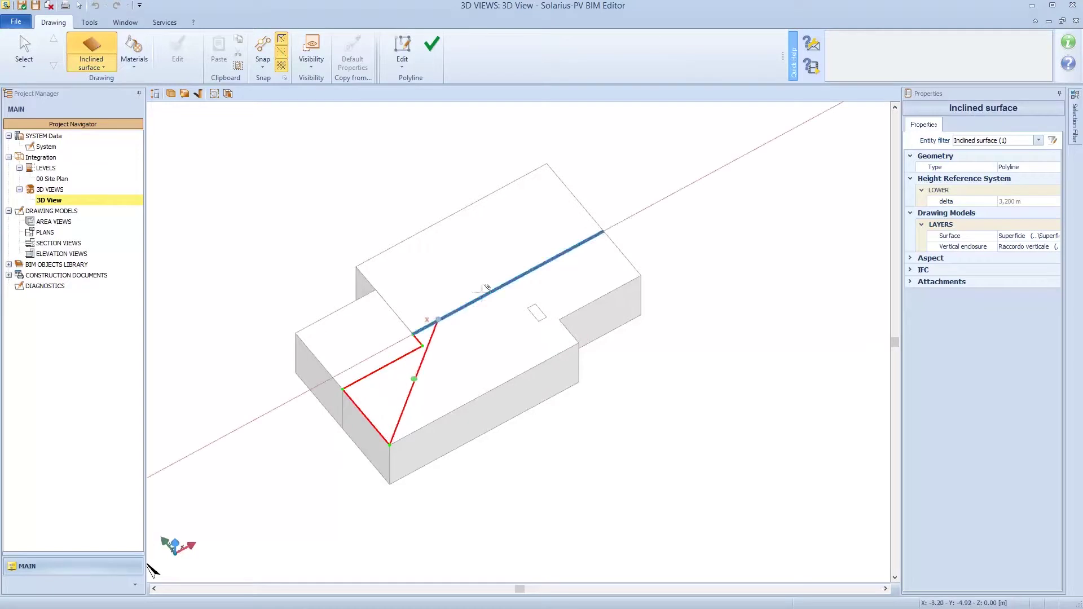
pyautogui.click(604, 231)
pyautogui.click(640, 275)
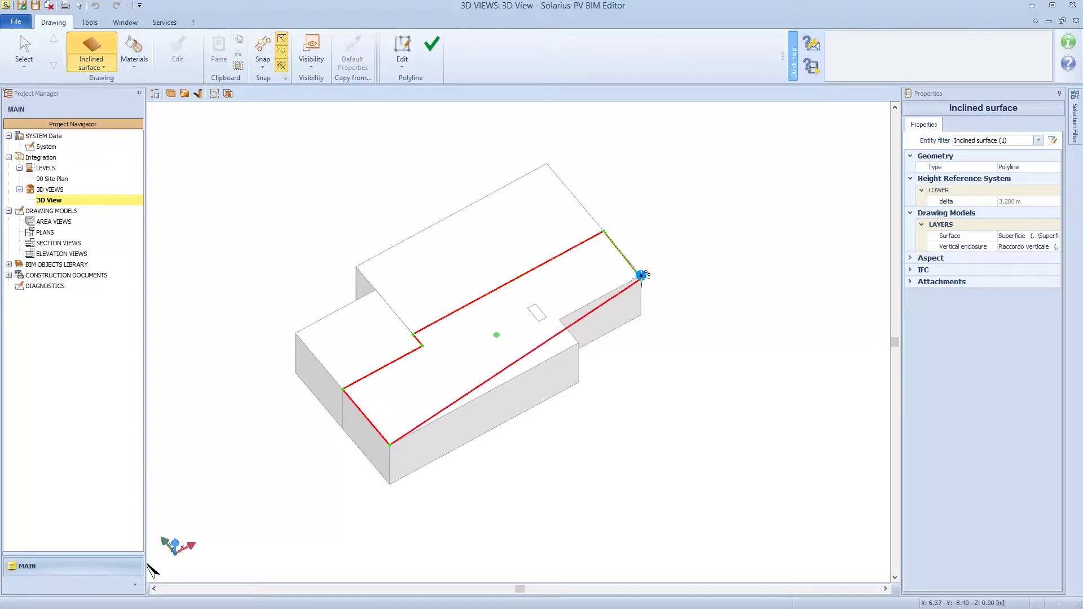
pyautogui.click(559, 319)
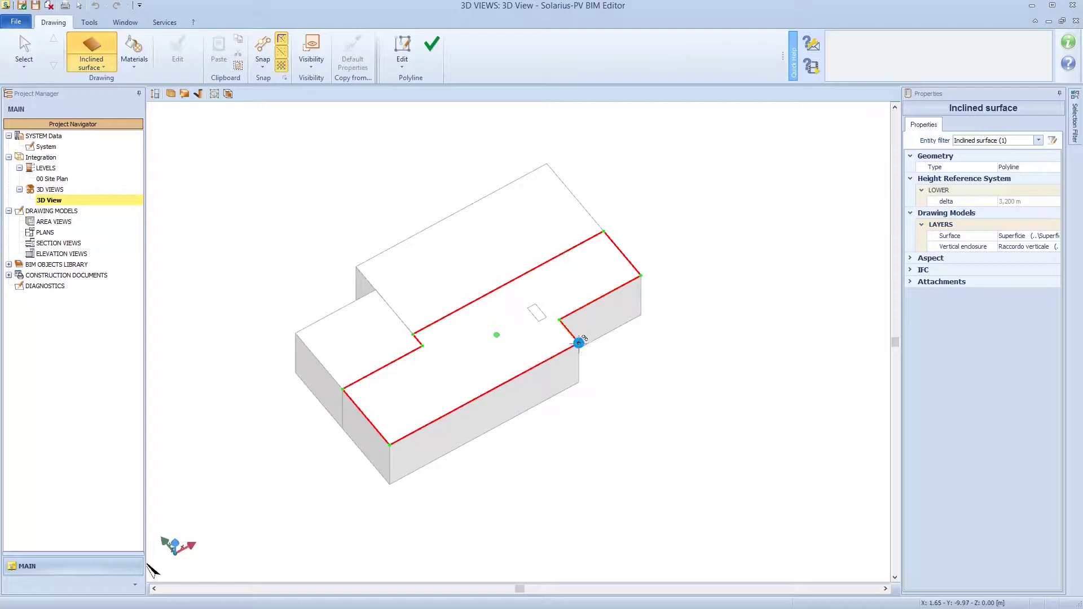
pyautogui.click(579, 343)
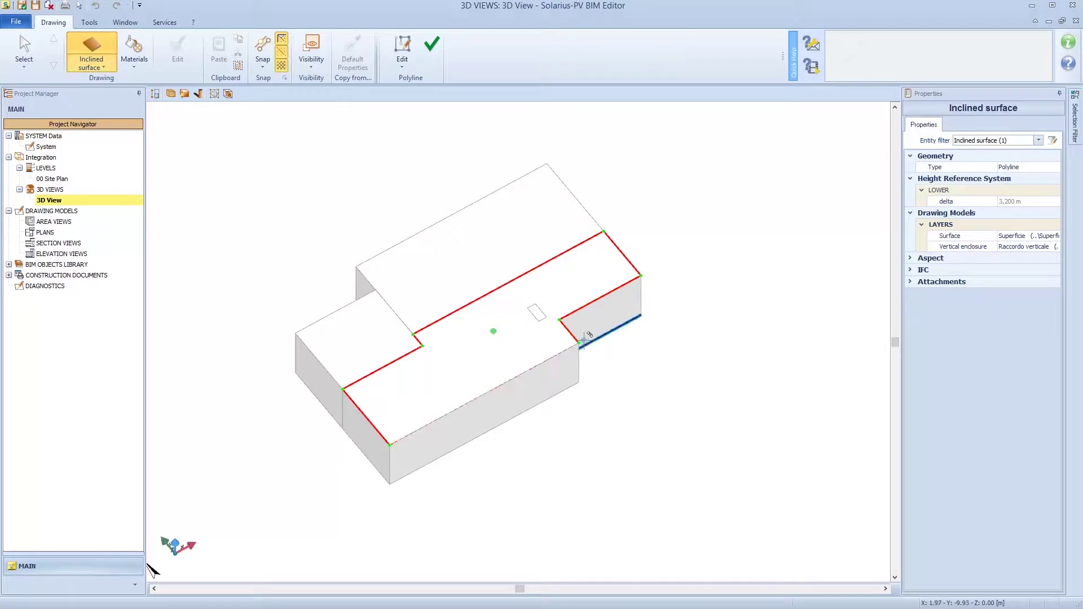
pyautogui.click(432, 43)
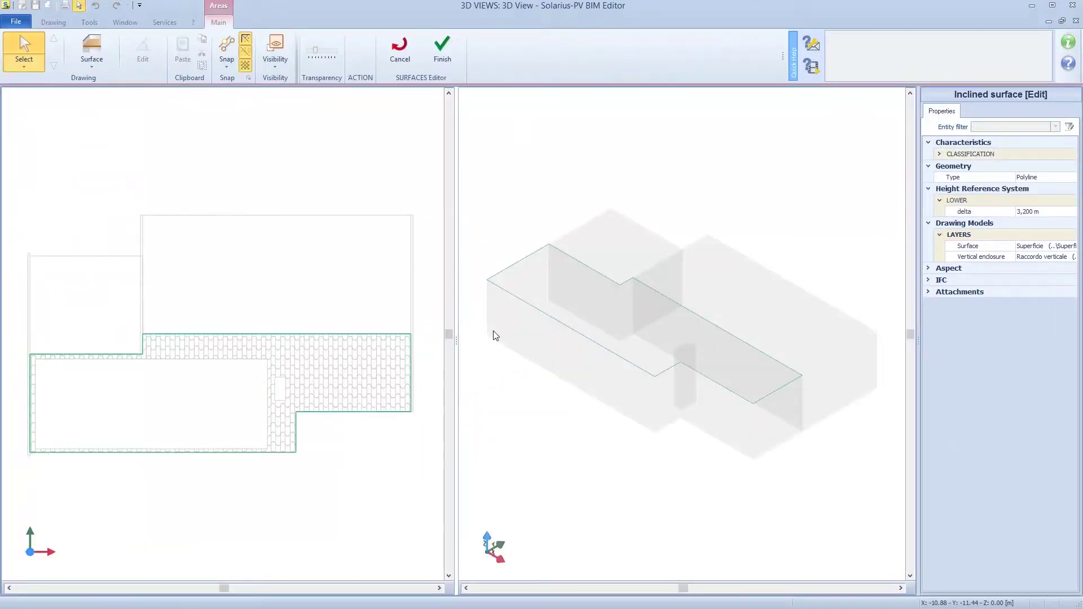
# Step: In the surfaces editor, draw a surface over the whole green roof outline, snapping to each corner from the southwest clockwise around
pyautogui.click(94, 60)
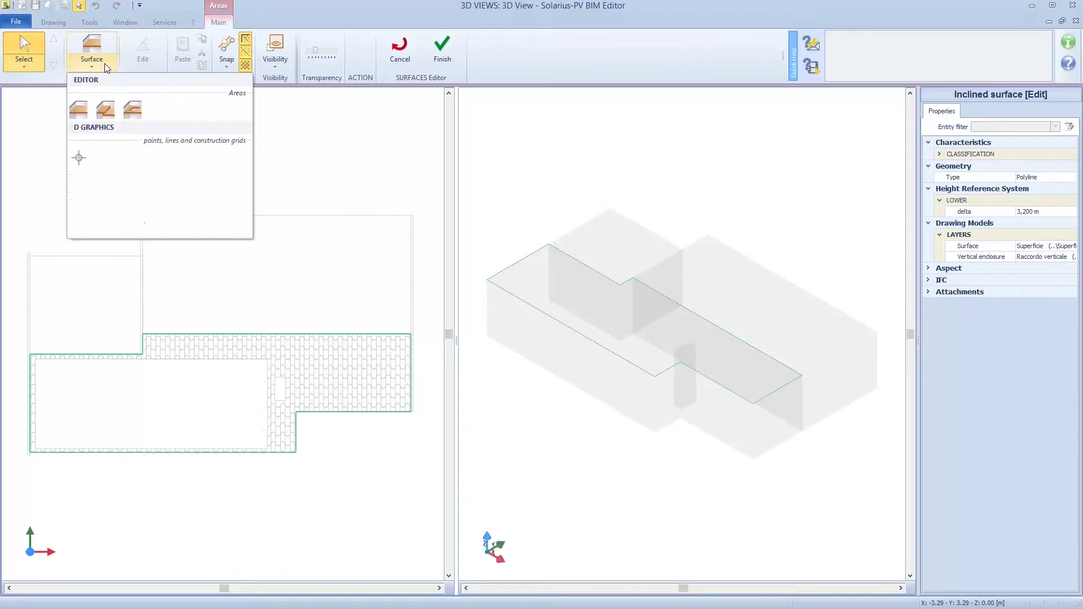
pyautogui.click(79, 109)
pyautogui.scroll(5, 34, 454)
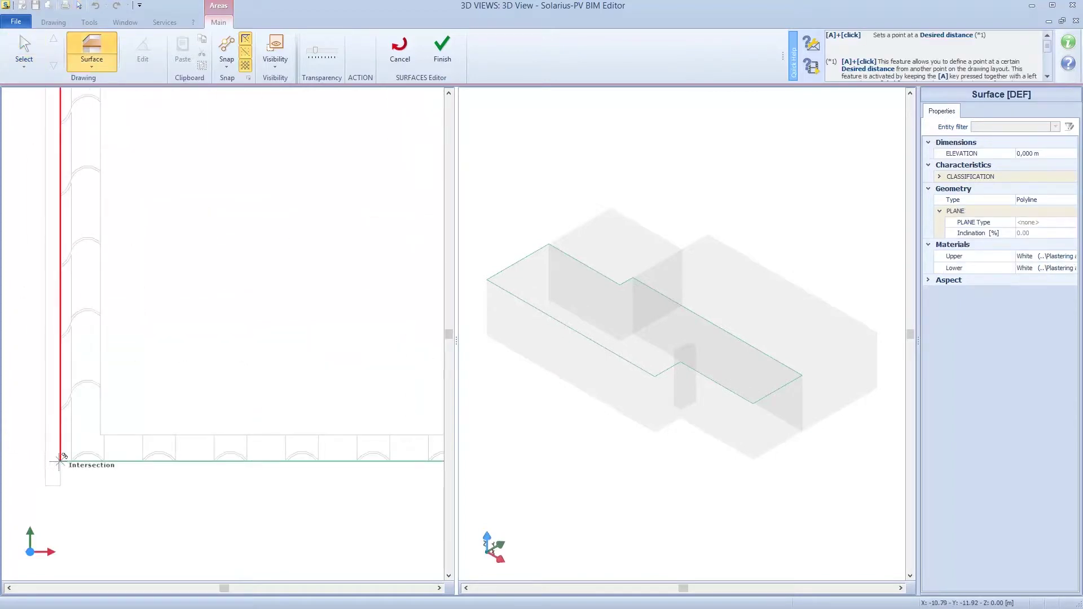
pyautogui.click(60, 461)
pyautogui.scroll(-5, 44, 364)
pyautogui.scroll(5, 46, 165)
pyautogui.click(54, 147)
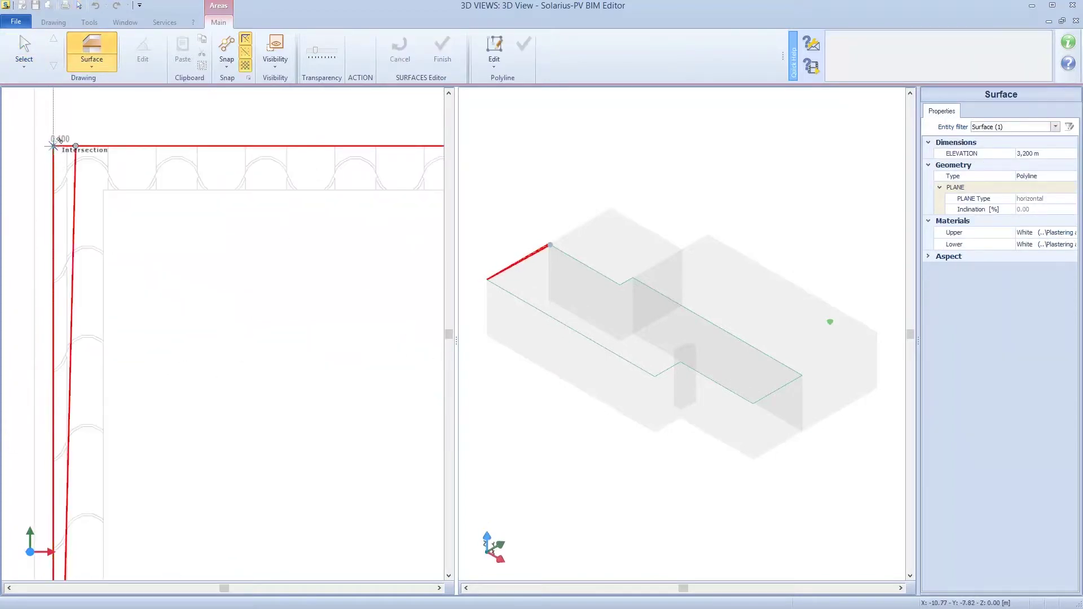
pyautogui.scroll(-6, 53, 147)
pyautogui.scroll(2, 268, 141)
pyautogui.click(266, 150)
pyautogui.scroll(3, 261, 144)
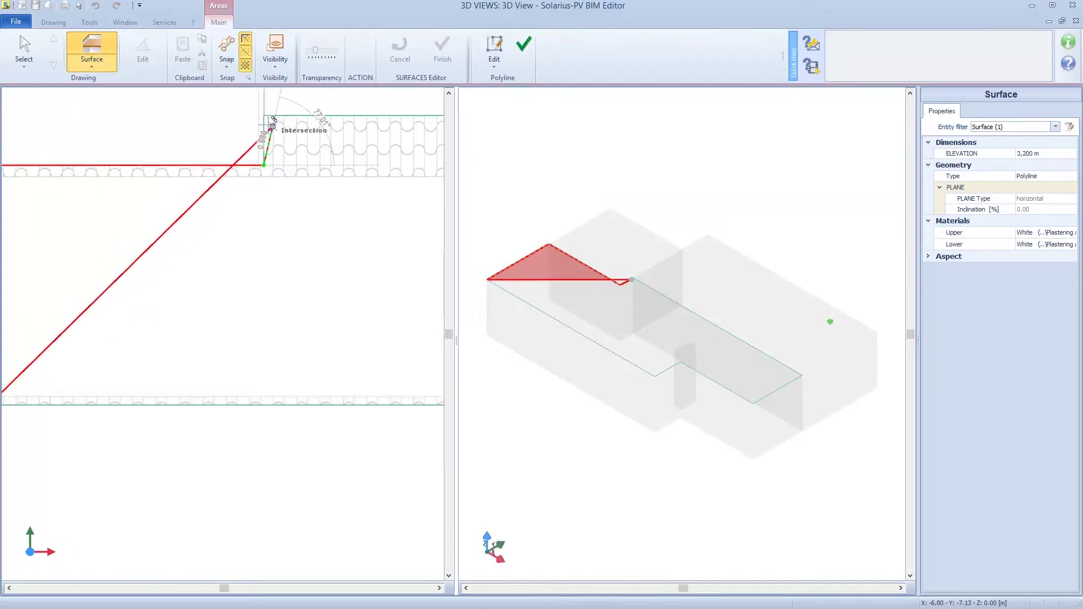
pyautogui.scroll(-5, 158, 249)
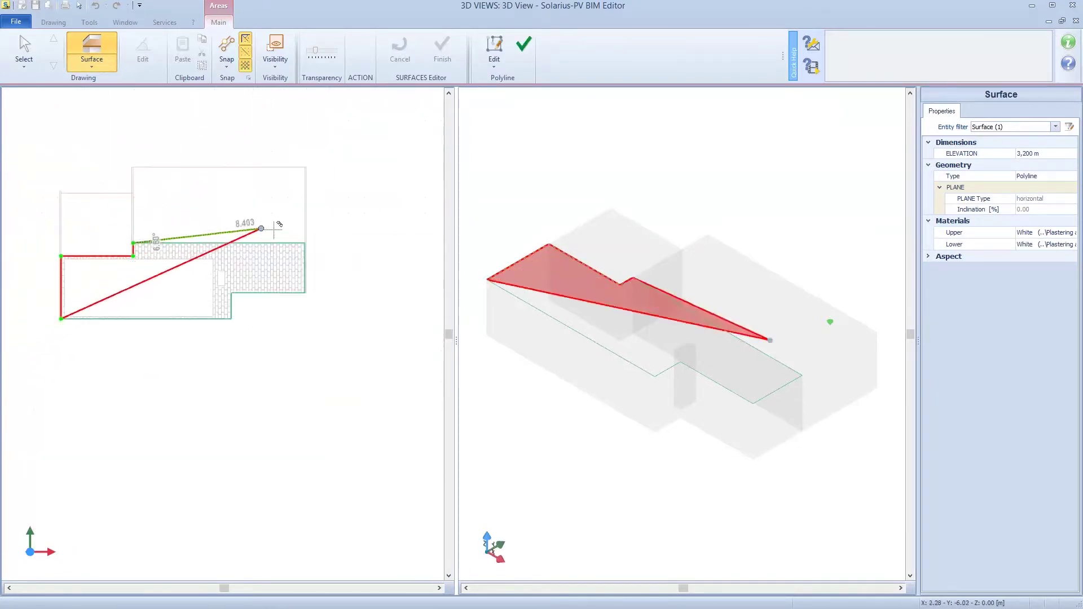
pyautogui.scroll(5, 344, 265)
pyautogui.scroll(-3, 369, 195)
pyautogui.click(379, 249)
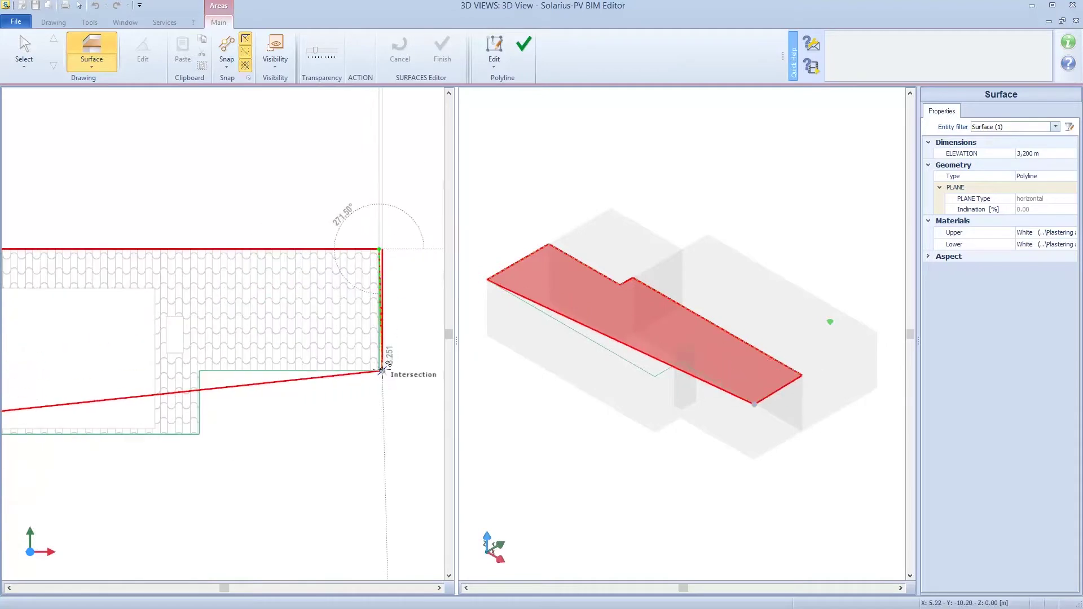
pyautogui.click(382, 371)
pyautogui.click(195, 373)
pyautogui.scroll(3, 200, 371)
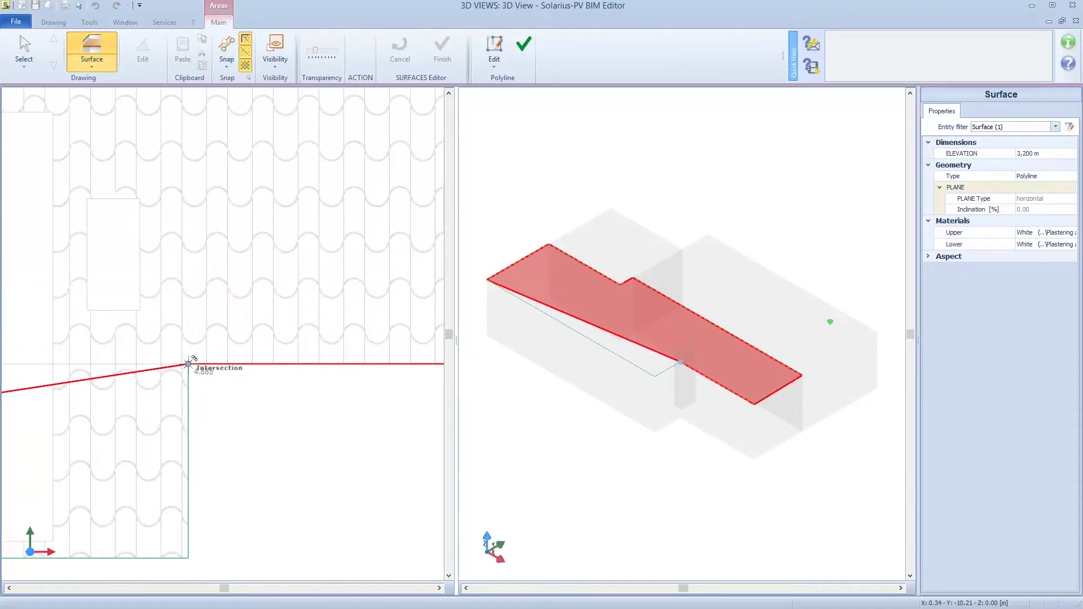
pyautogui.click(194, 551)
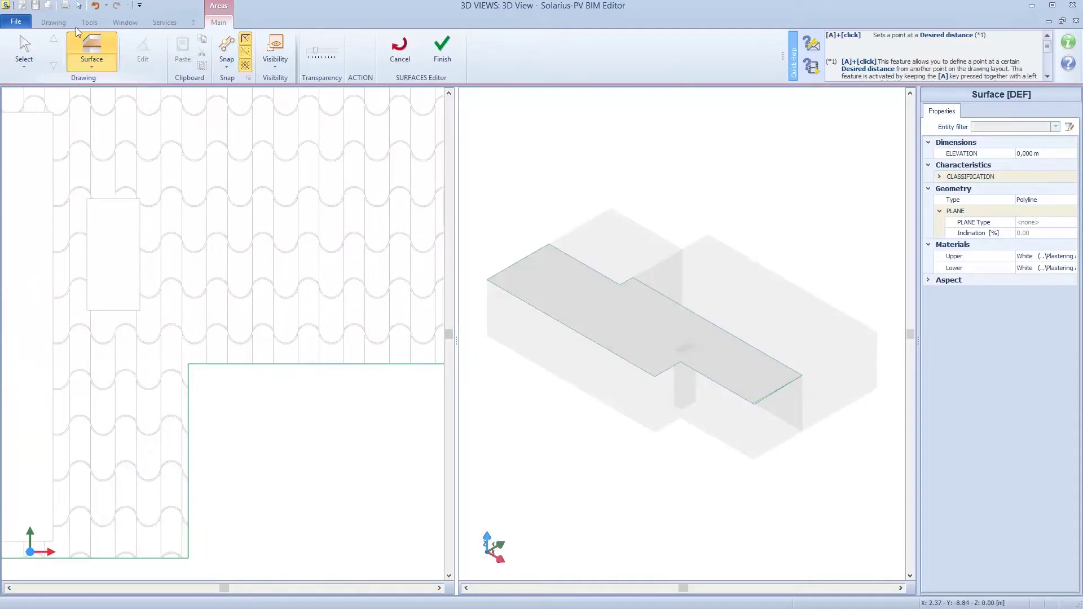
# Step: Select the new roof surface and set its plane type to slope line
pyautogui.click(29, 51)
pyautogui.click(736, 373)
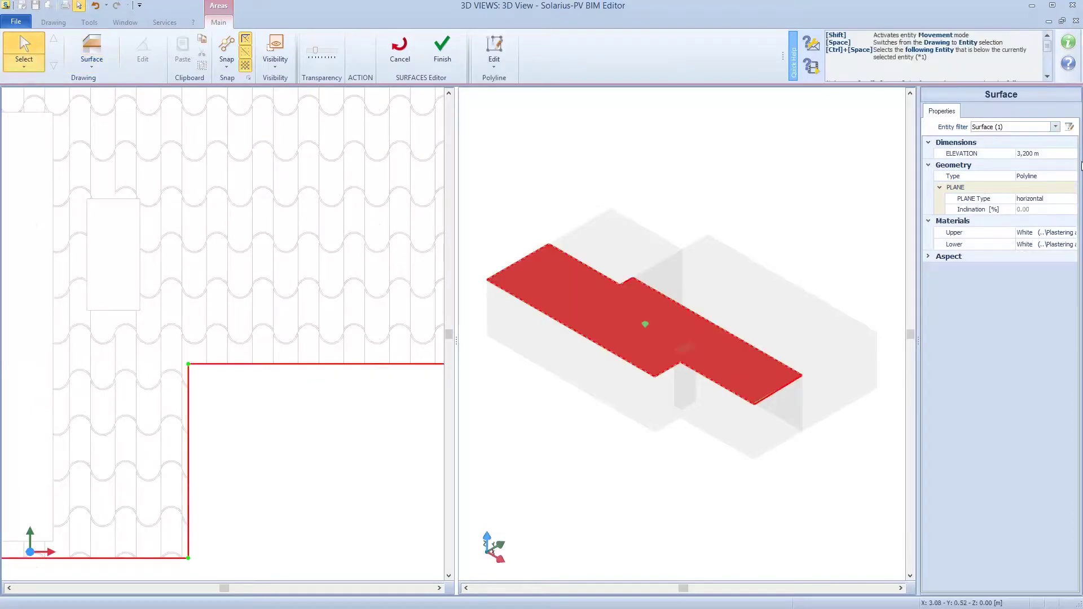
pyautogui.click(1048, 200)
pyautogui.click(1043, 202)
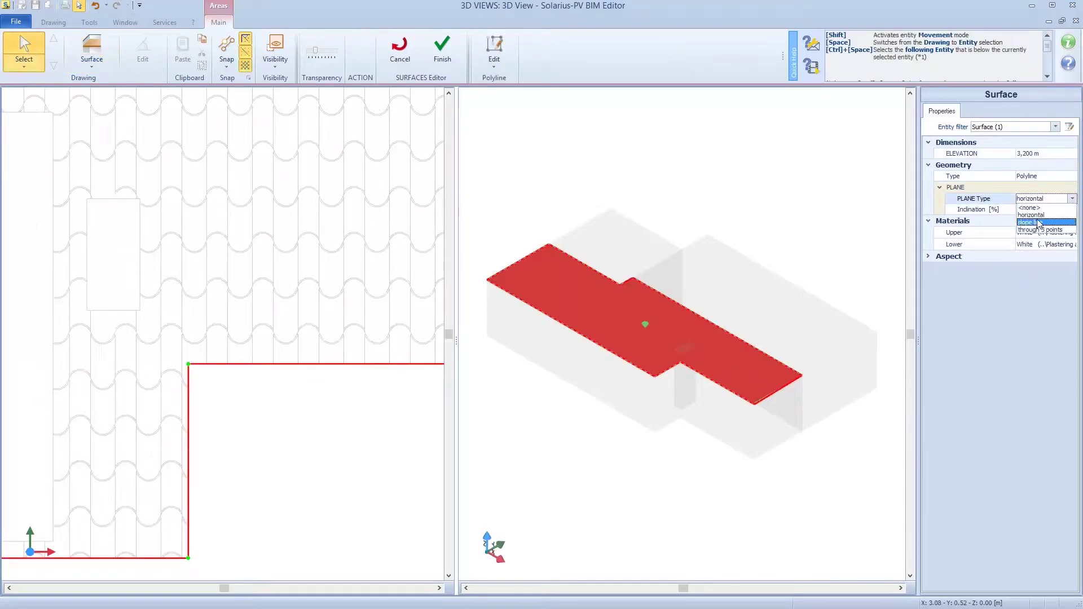
pyautogui.click(1041, 217)
# Step: Place slope line point P1 at the inner corner of the north edge and P2 straight south on the south edge
pyautogui.scroll(-3, 374, 382)
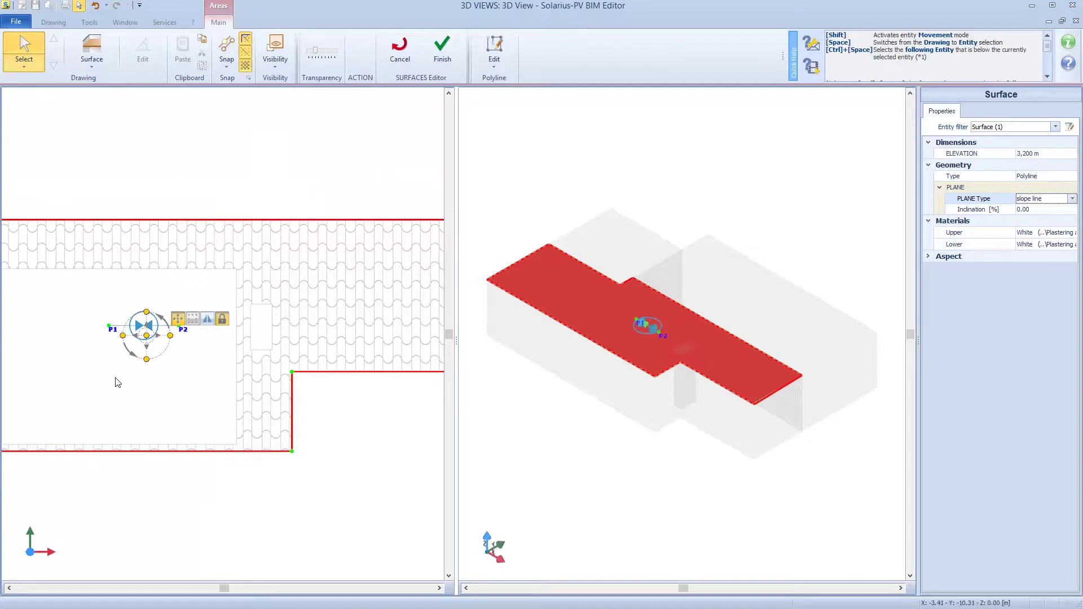
pyautogui.moveTo(106, 328); pyautogui.dragTo(204, 332, button='middle')
pyautogui.moveTo(209, 333); pyautogui.dragTo(92, 223)
pyautogui.scroll(3, 264, 327)
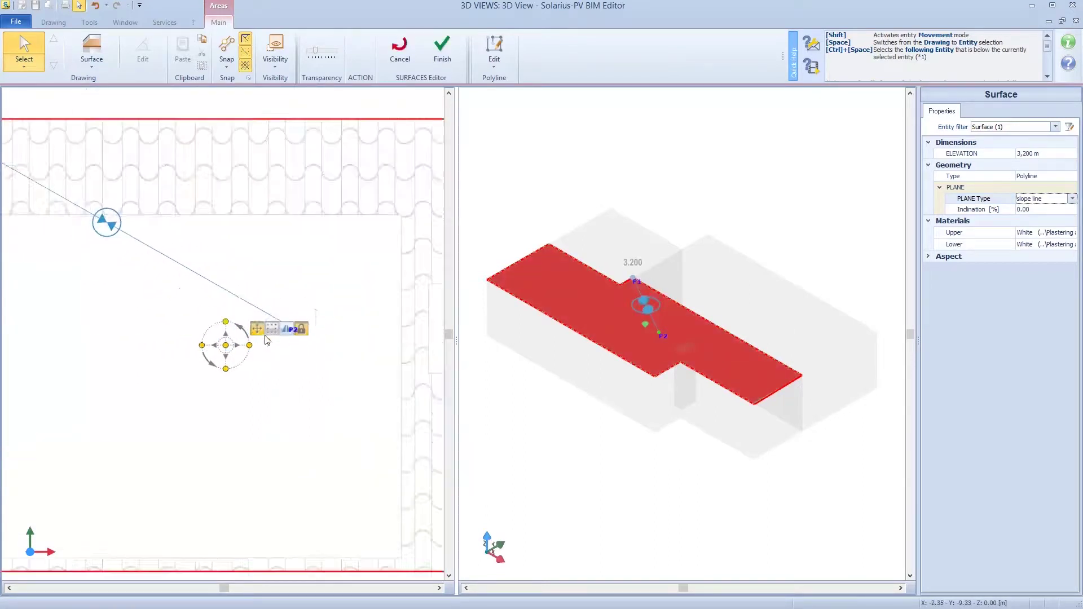
pyautogui.moveTo(315, 312); pyautogui.dragTo(173, 409)
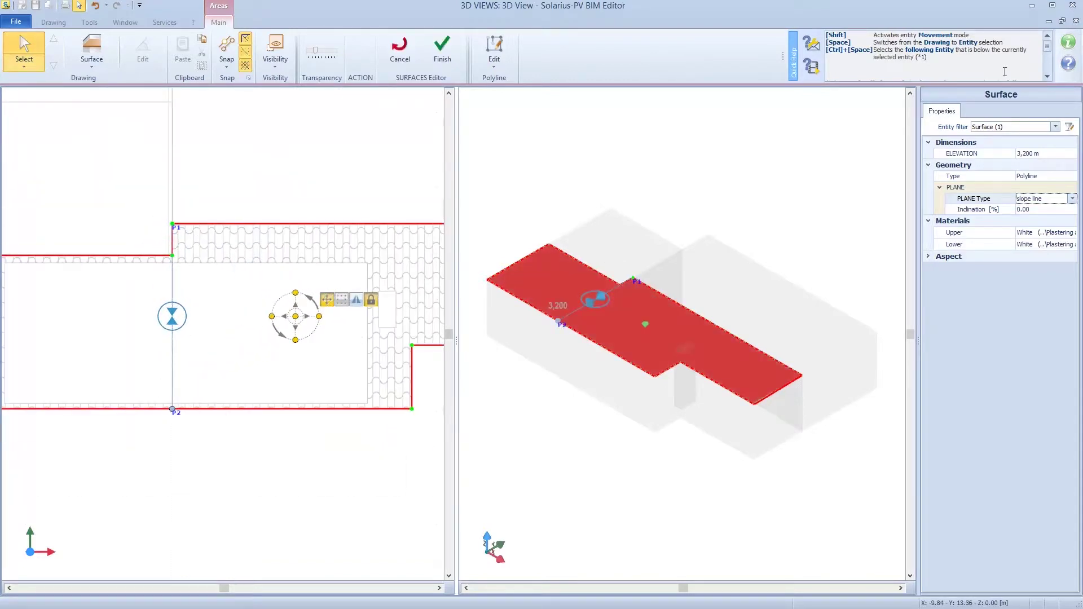
# Step: Set the roof surface's inclination to 30%
pyautogui.click(1031, 210)
pyautogui.write('30')
pyautogui.press('Return')
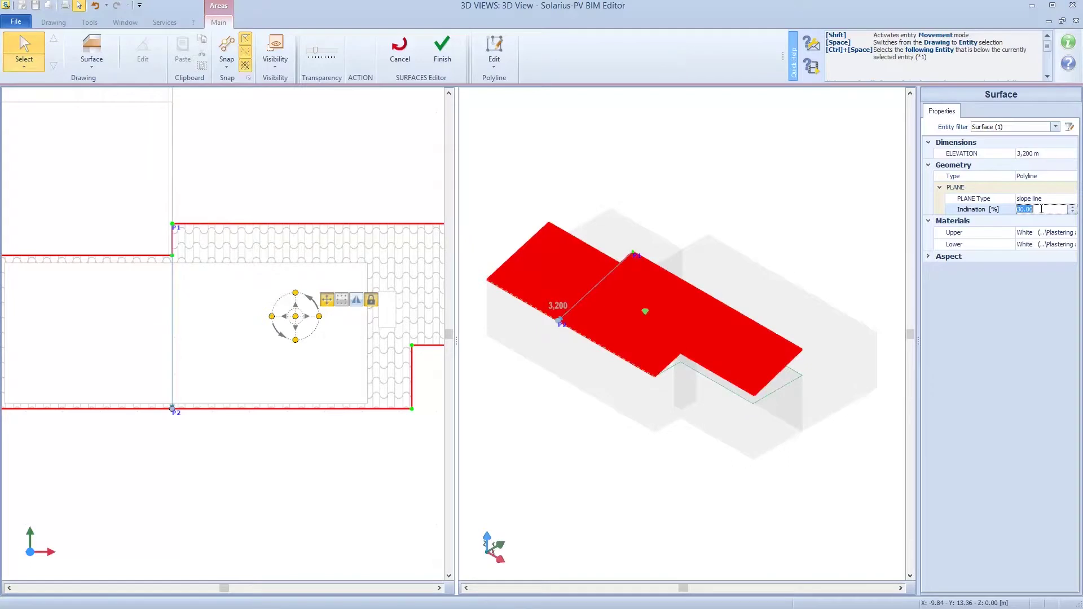
# Step: Start a vertical enclosure at the roof outline's southwest corner and trace its west and stepped north edges to the northeast corner
pyautogui.click(92, 63)
pyautogui.click(106, 112)
pyautogui.scroll(-3, 266, 336)
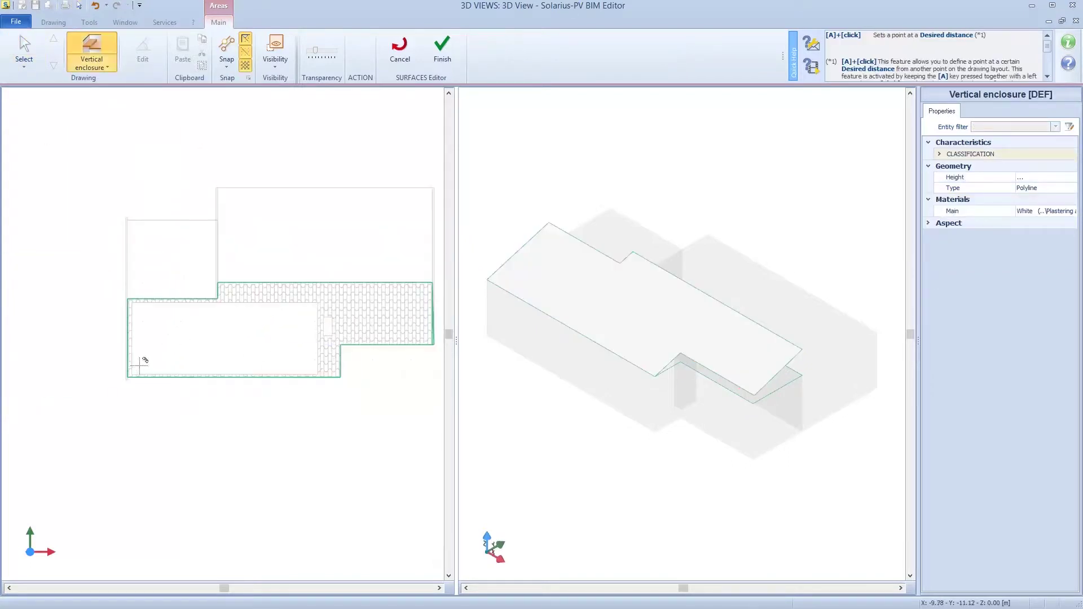
pyautogui.scroll(5, 129, 375)
pyautogui.scroll(-3, 137, 296)
pyautogui.click(133, 329)
pyautogui.click(134, 231)
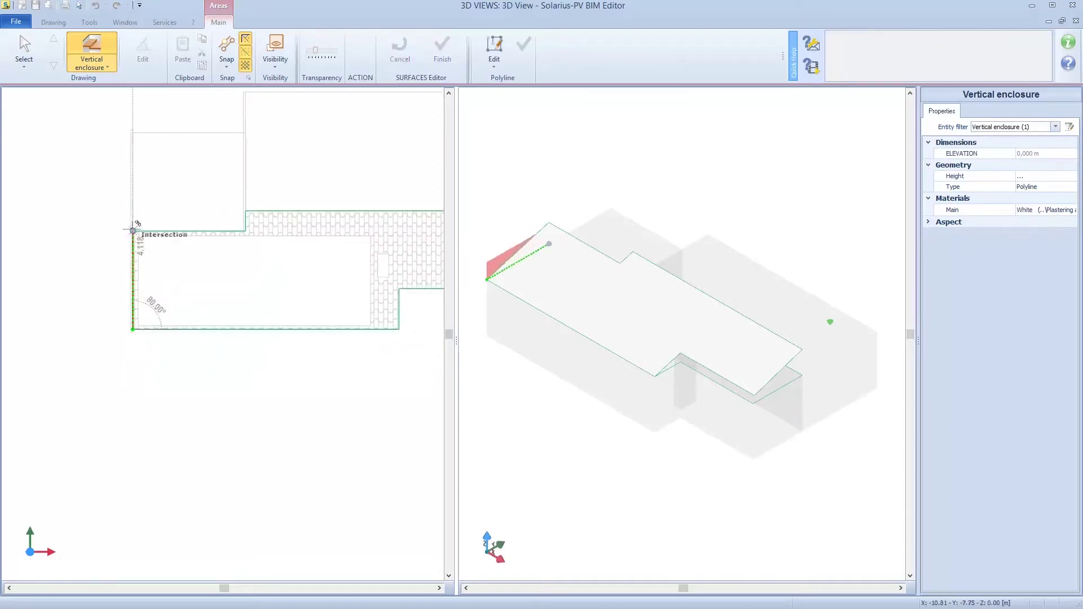
pyautogui.scroll(3, 244, 230)
pyautogui.click(246, 230)
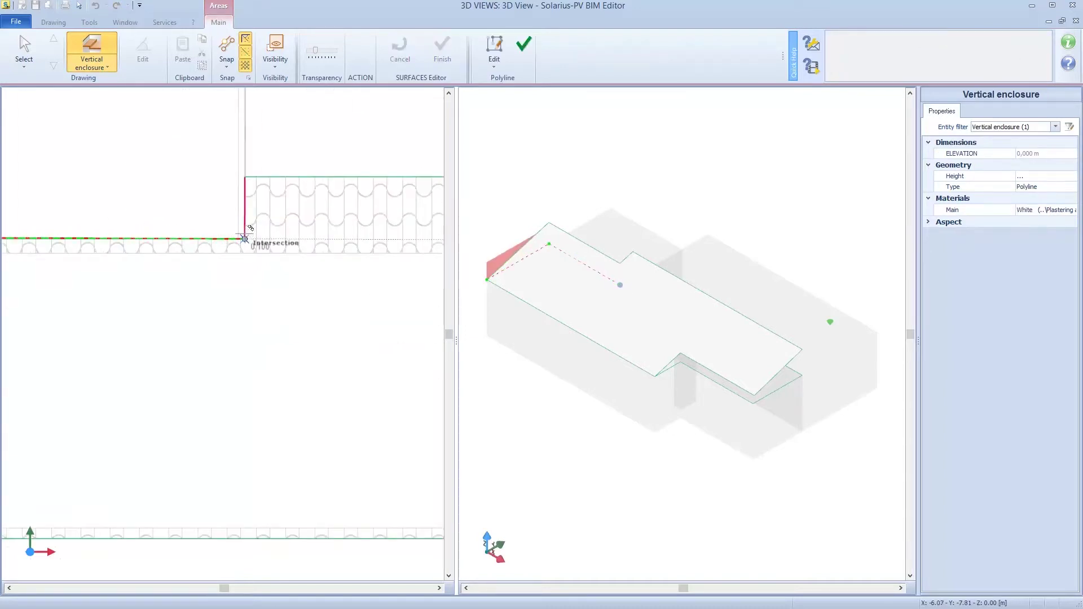
pyautogui.click(244, 177)
pyautogui.scroll(-4, 244, 176)
pyautogui.moveTo(364, 175); pyautogui.dragTo(157, 187, button='middle')
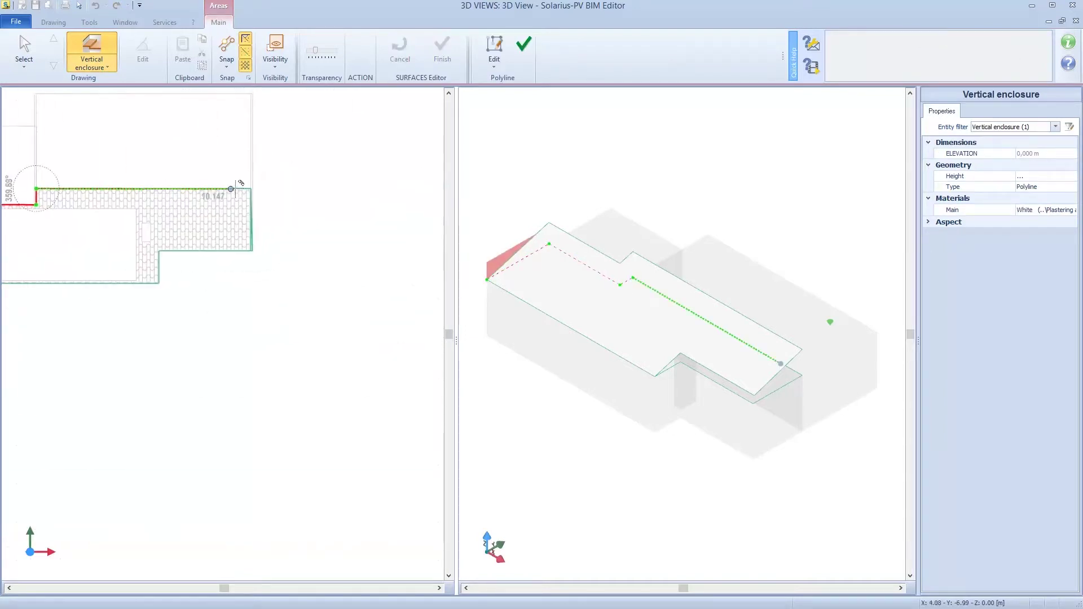
pyautogui.scroll(4, 242, 188)
pyautogui.click(275, 187)
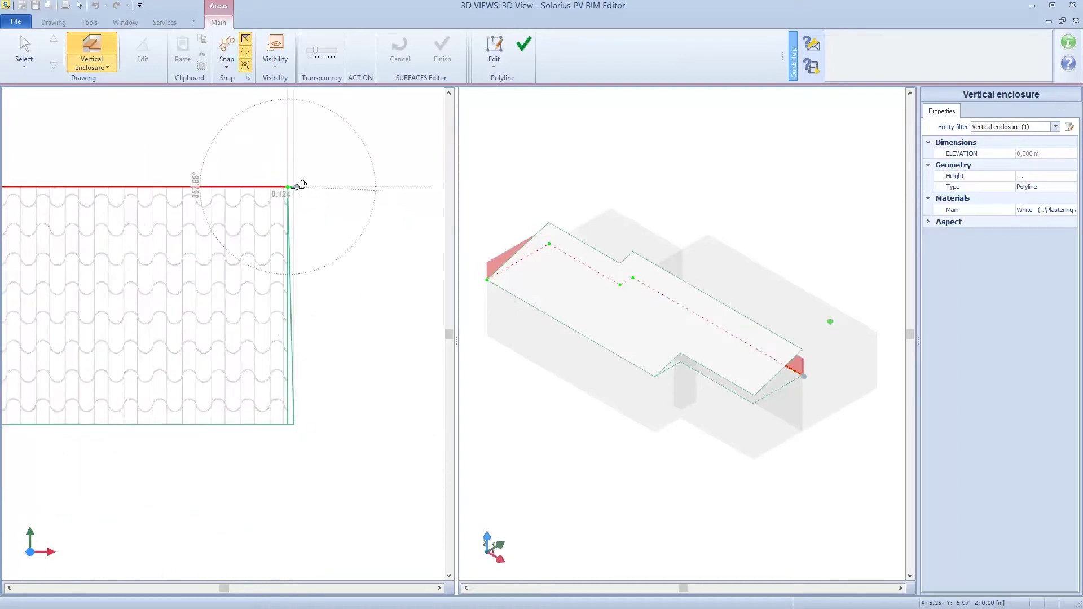
# Step: Continue the vertical enclosure along the east and stepped south edges back to the southwest corner, and finish the surface editing
pyautogui.scroll(3, 299, 431)
pyautogui.scroll(2, 285, 382)
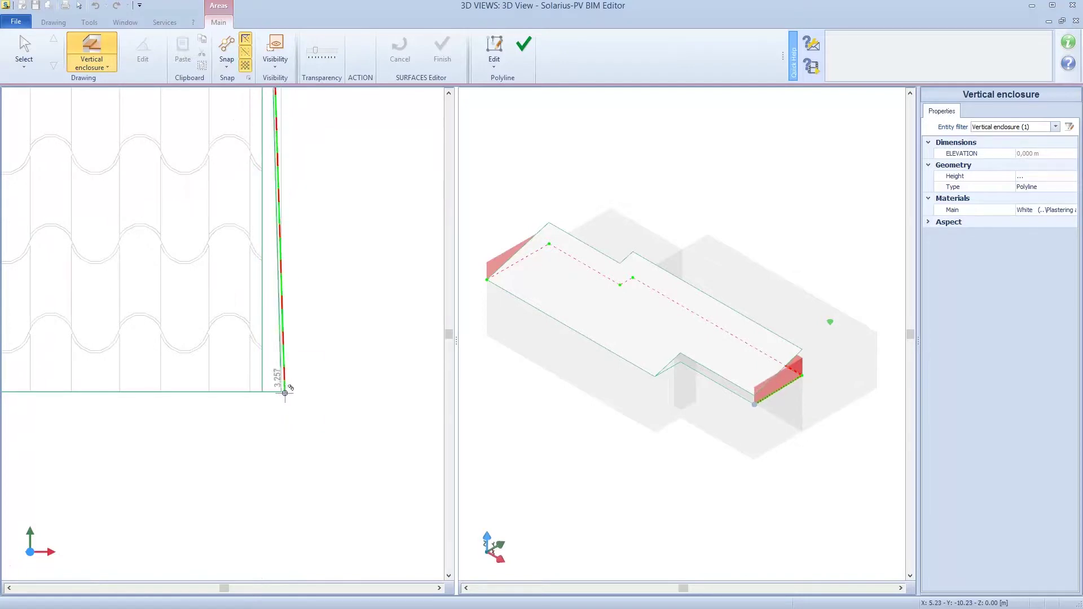
pyautogui.click(263, 390)
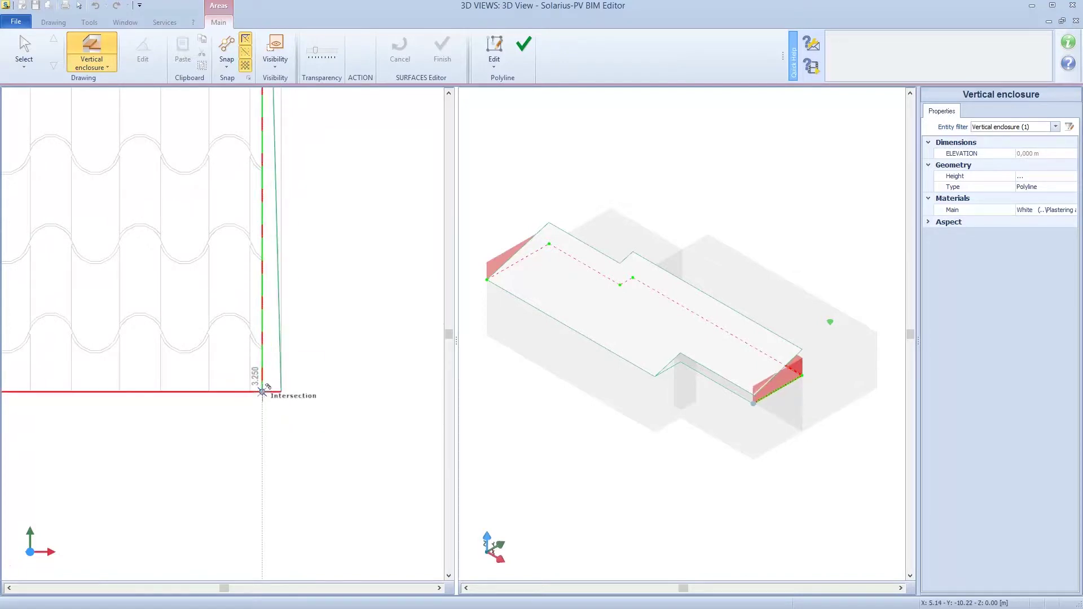
pyautogui.scroll(-5, 321, 384)
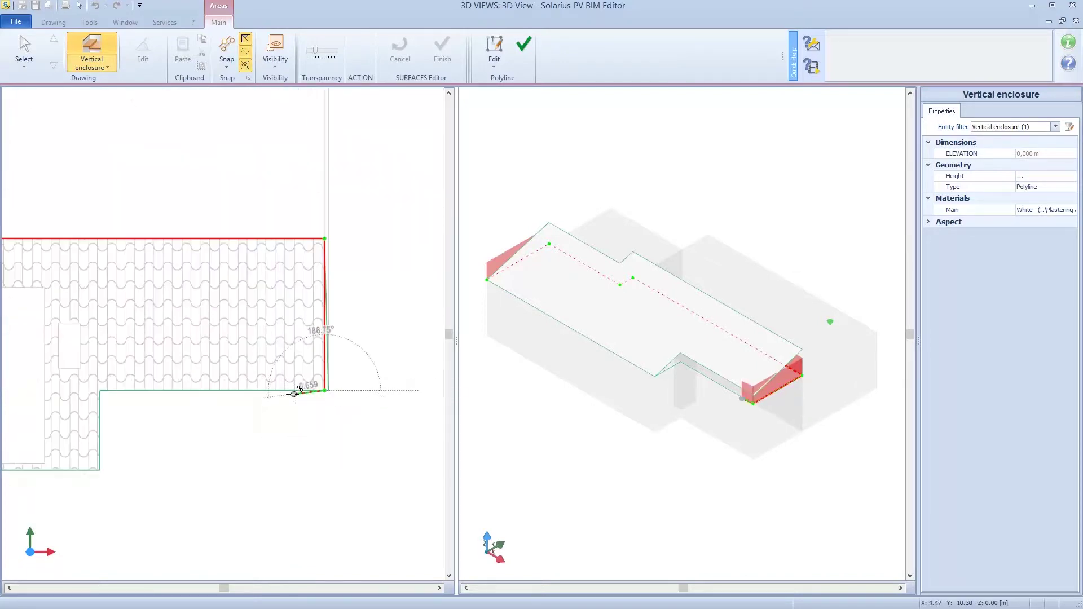
pyautogui.click(100, 389)
pyautogui.click(99, 469)
pyautogui.scroll(-4, 357, 435)
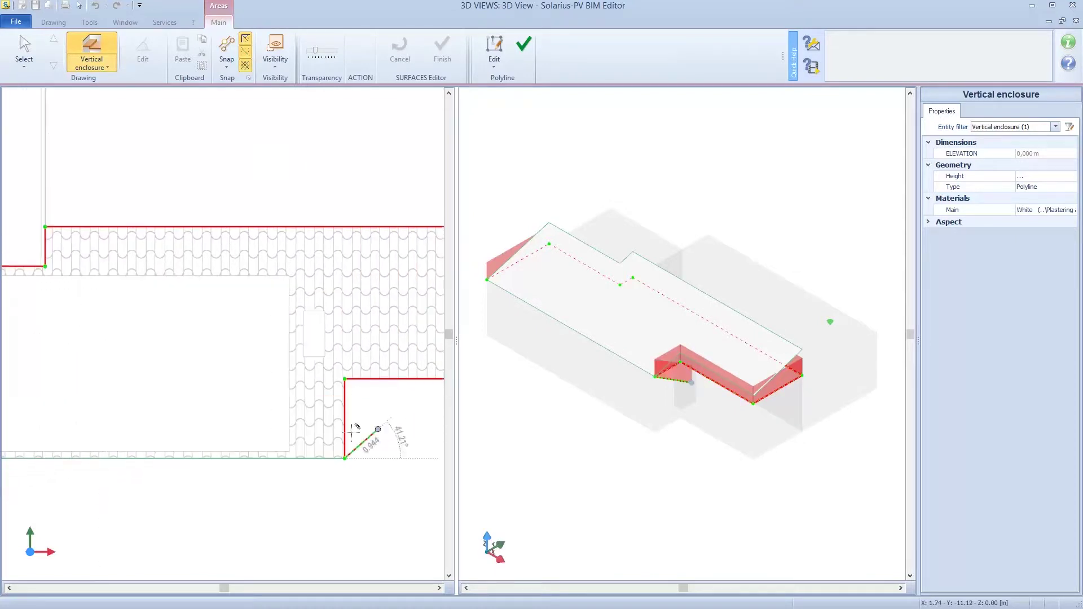
pyautogui.scroll(5, 169, 448)
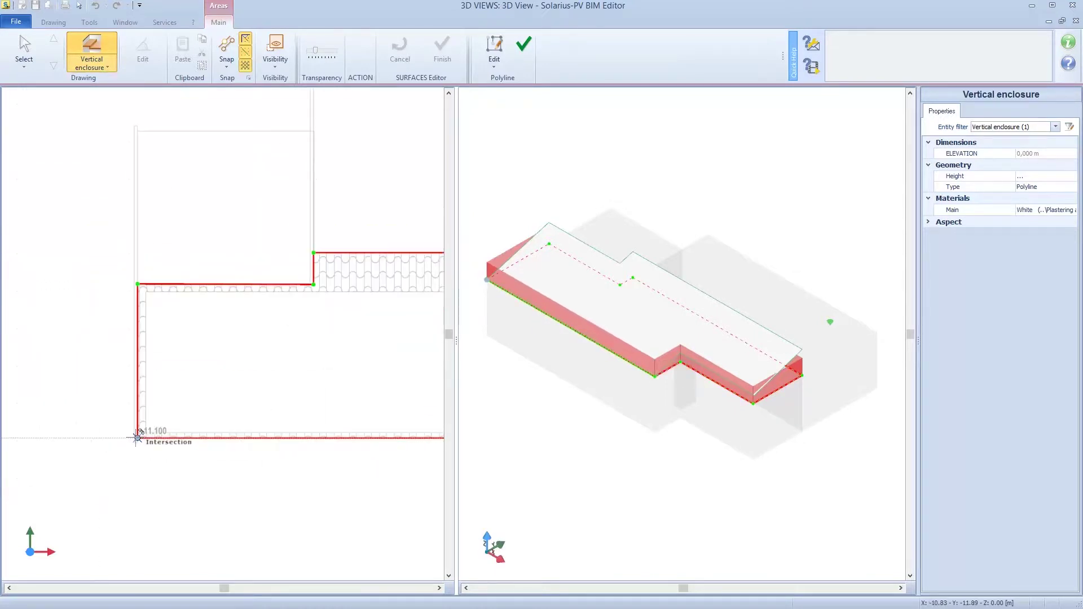
pyautogui.click(138, 437)
pyautogui.click(442, 50)
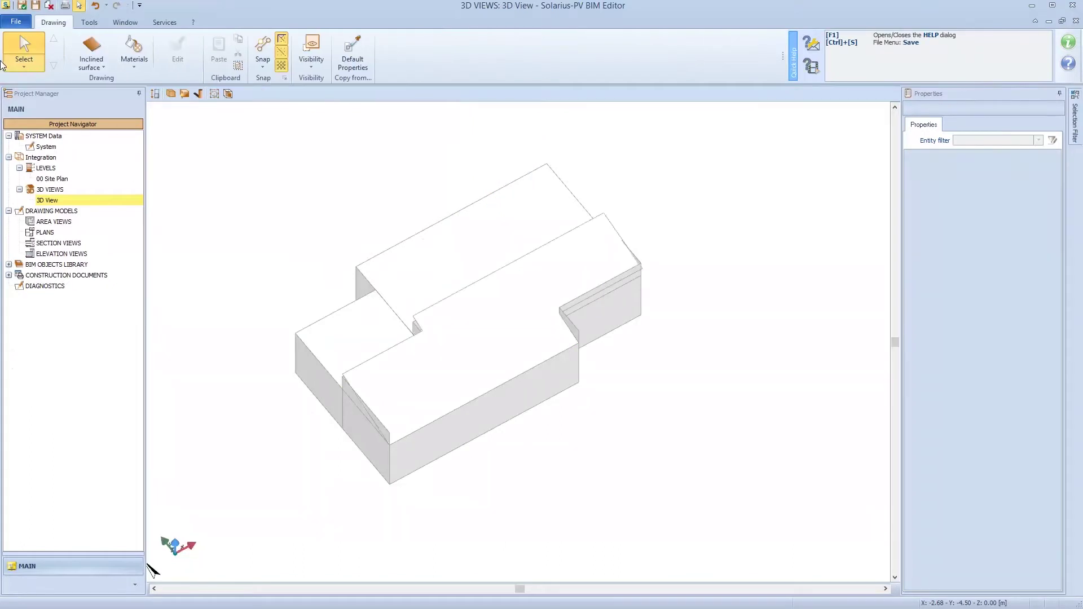
# Step: Open the stepped roof's inclined surface for editing and move its southeast corner node west onto the vertical enclosure's corner
pyautogui.click(515, 308)
pyautogui.click(177, 51)
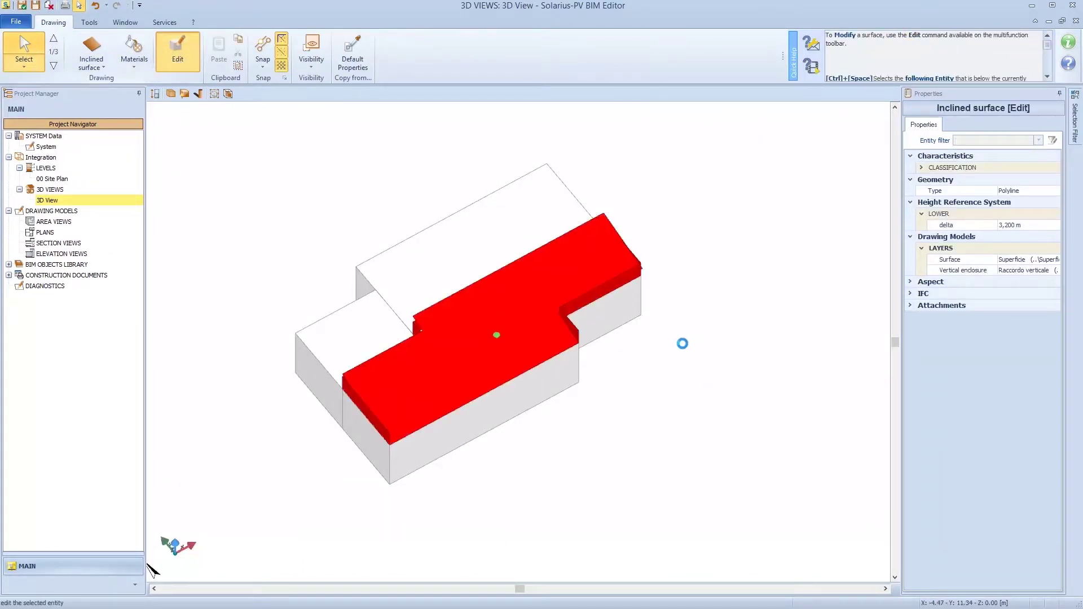
pyautogui.scroll(5, 391, 432)
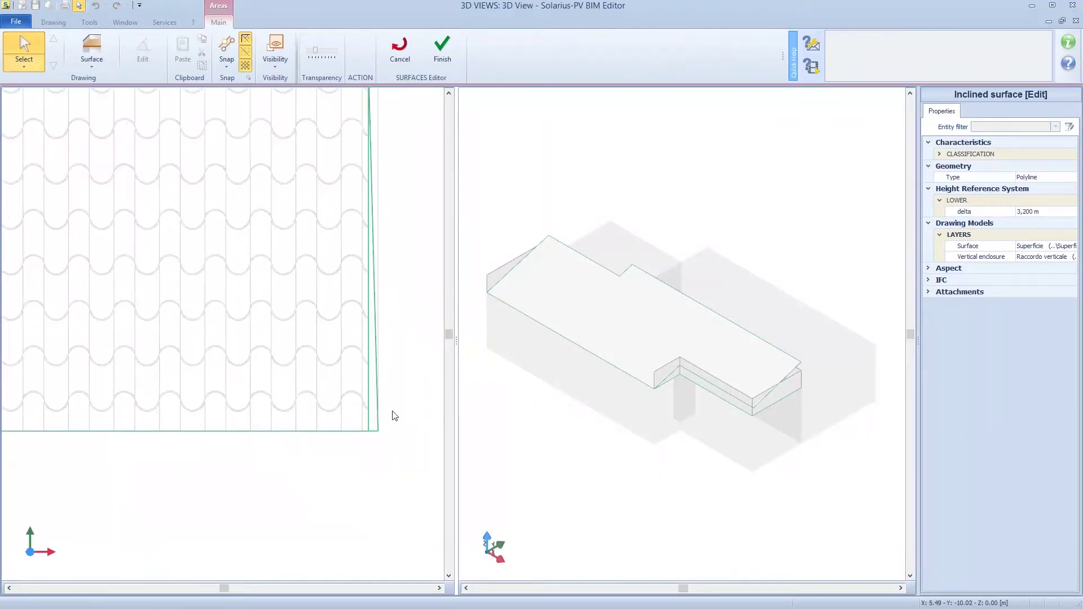
pyautogui.click(378, 424)
pyautogui.click(379, 433)
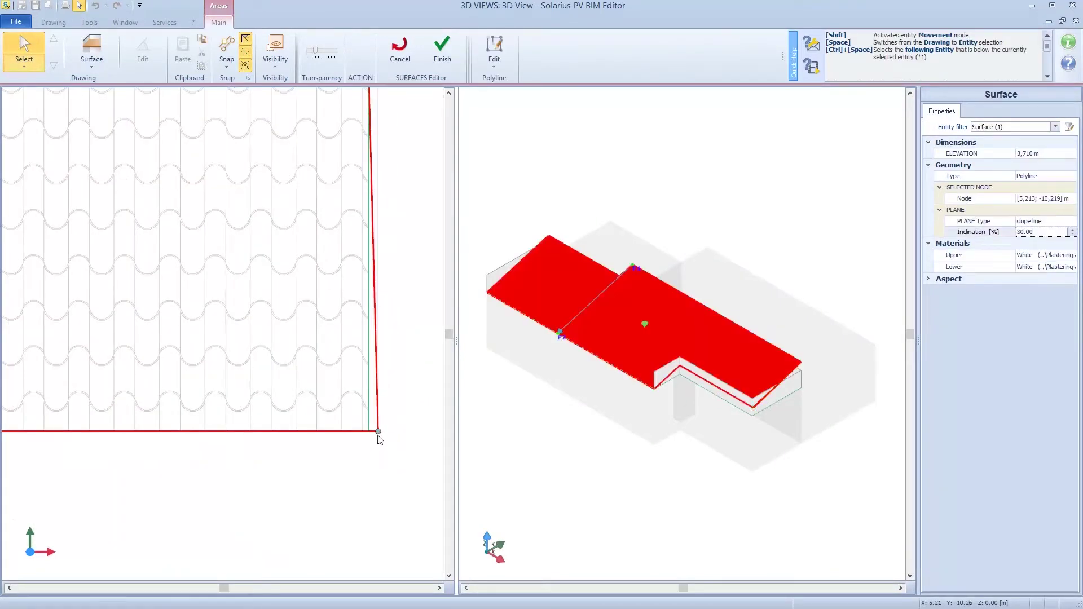
pyautogui.moveTo(378, 431); pyautogui.dragTo(369, 431)
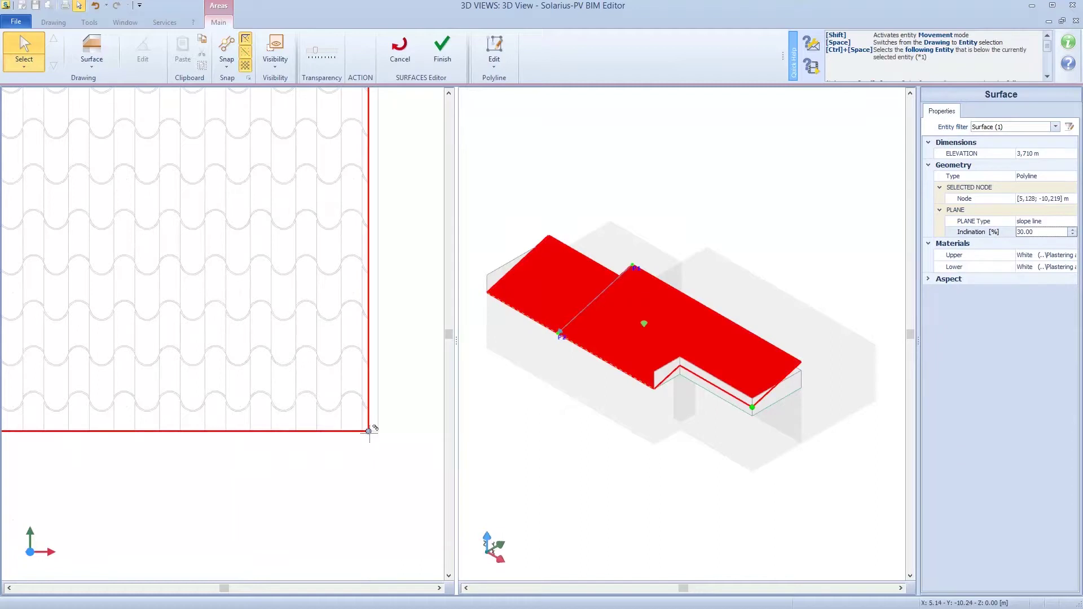
# Step: Lower the vertical enclosure's southeast corner to the roof surface and raise its northeast corner to a height of 1.485 m
pyautogui.moveTo(791, 397); pyautogui.dragTo(775, 400, button='right')
pyautogui.scroll(5, 774, 400)
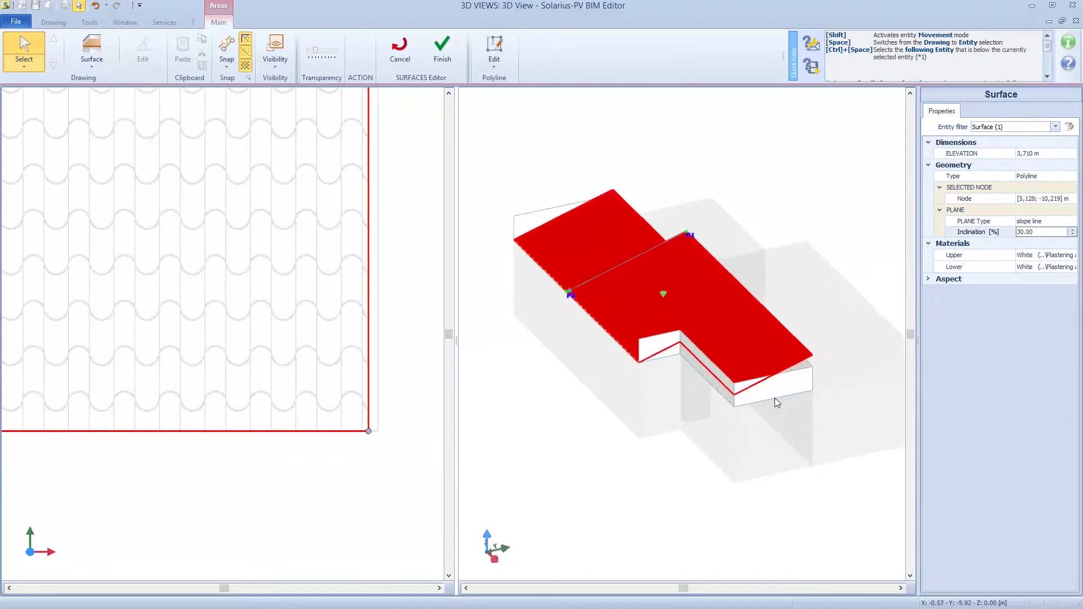
pyautogui.moveTo(775, 400); pyautogui.dragTo(700, 315, button='middle')
pyautogui.scroll(1, 700, 315)
pyautogui.click(590, 344)
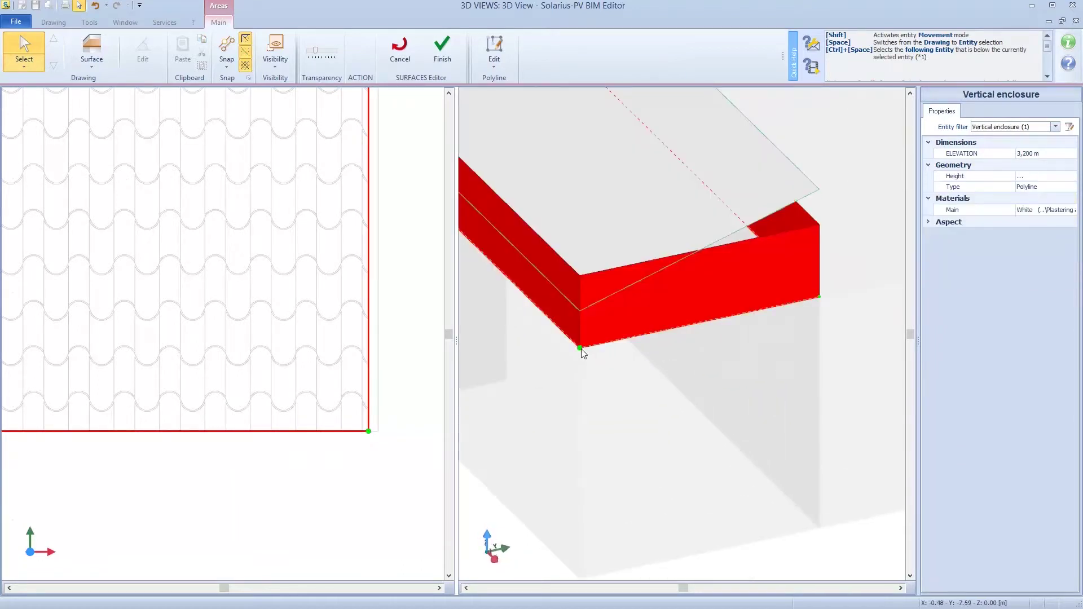
pyautogui.click(580, 348)
pyautogui.moveTo(580, 267); pyautogui.dragTo(580, 302)
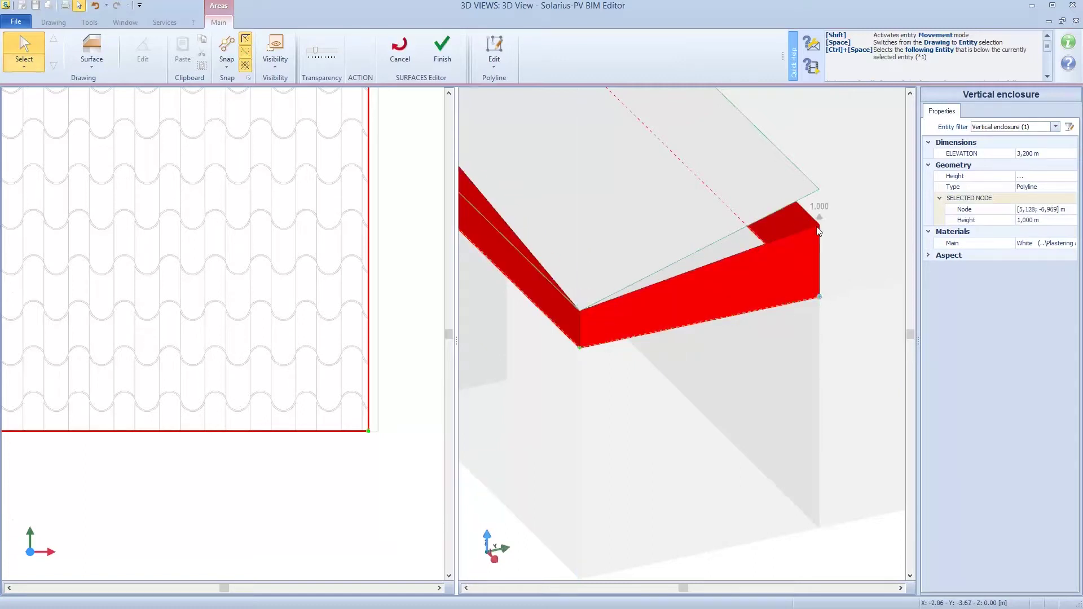
pyautogui.moveTo(819, 217); pyautogui.dragTo(819, 188)
# Step: Set the enclosure's heights at the south edge step to 0.510 m at the inner corner and 0.001 m at the outer corner
pyautogui.scroll(-5, 827, 249)
pyautogui.moveTo(689, 244); pyautogui.dragTo(812, 205, button='middle')
pyautogui.scroll(10, 812, 204)
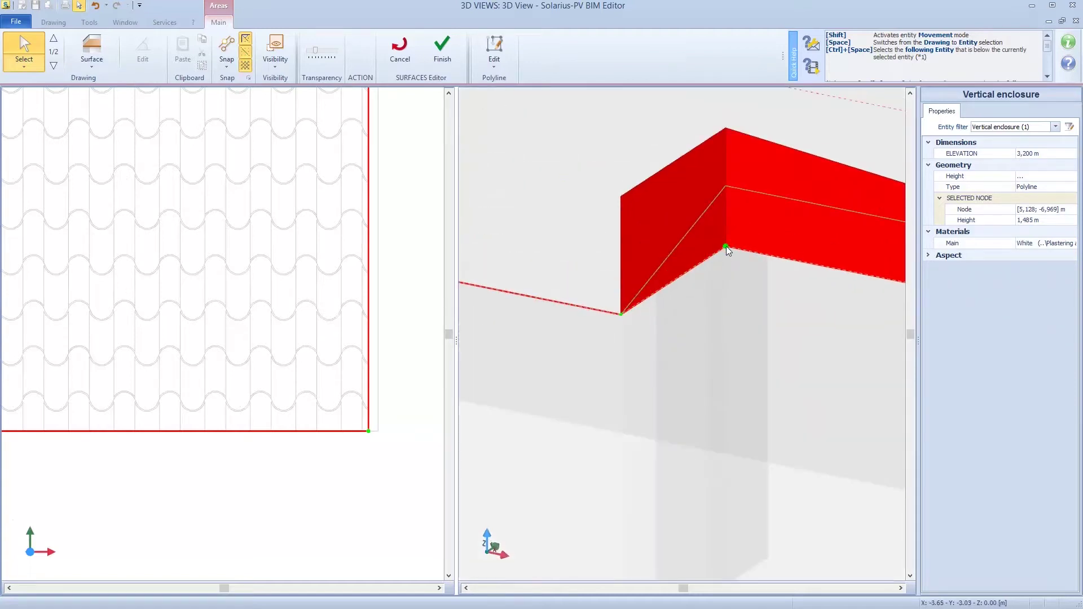
pyautogui.moveTo(734, 116); pyautogui.dragTo(734, 176)
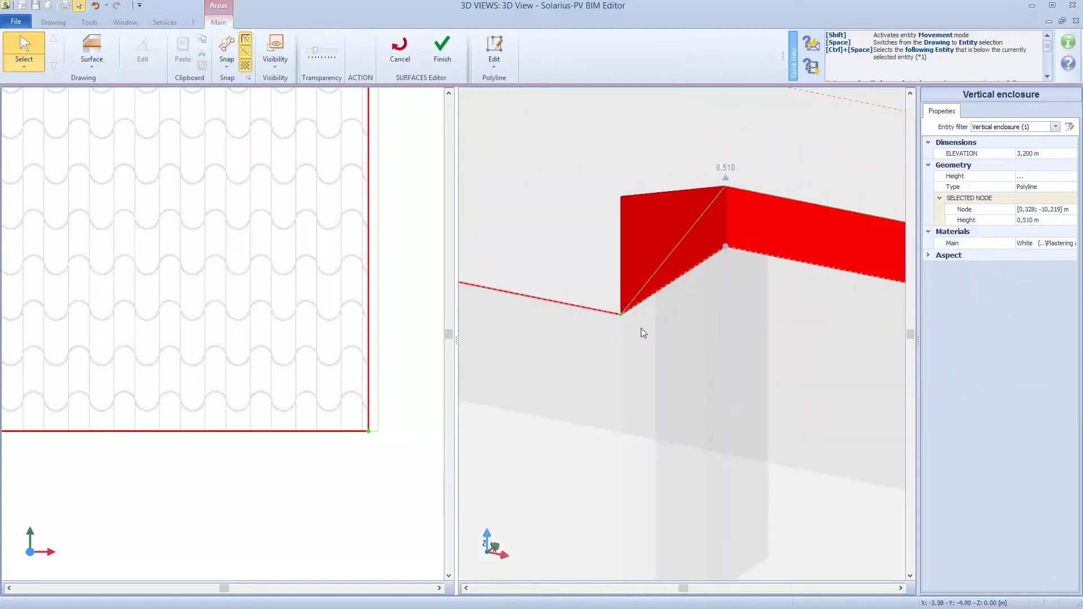
pyautogui.moveTo(622, 188); pyautogui.dragTo(623, 317)
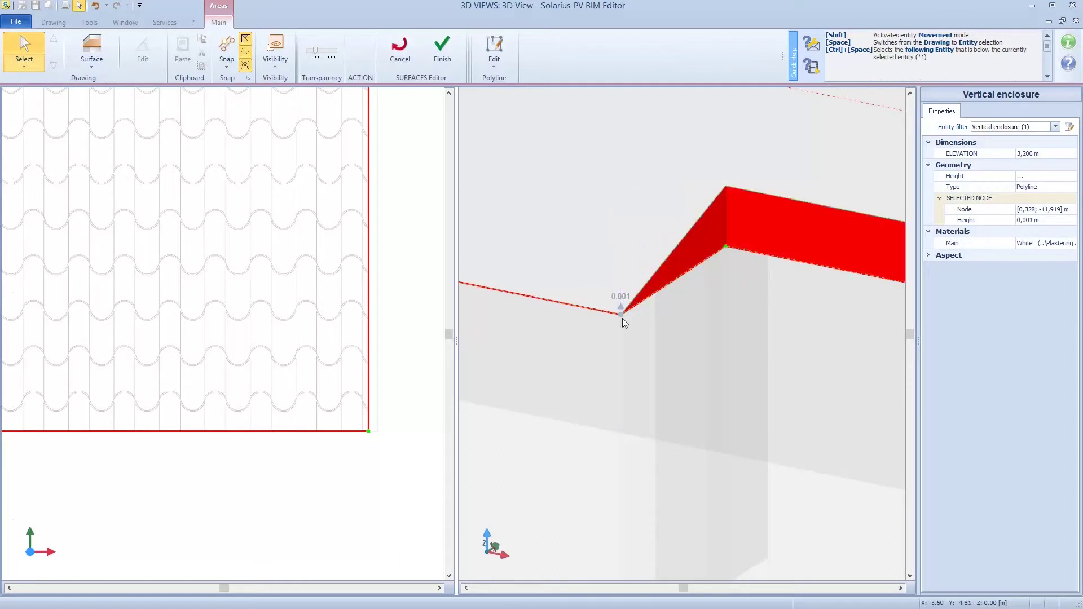
# Step: Lower the enclosure's southwest corner to 0.001 m and raise its northwest corner to 1.230 m to meet the roof surface
pyautogui.scroll(-6, 543, 278)
pyautogui.moveTo(533, 275); pyautogui.dragTo(586, 299, button='middle')
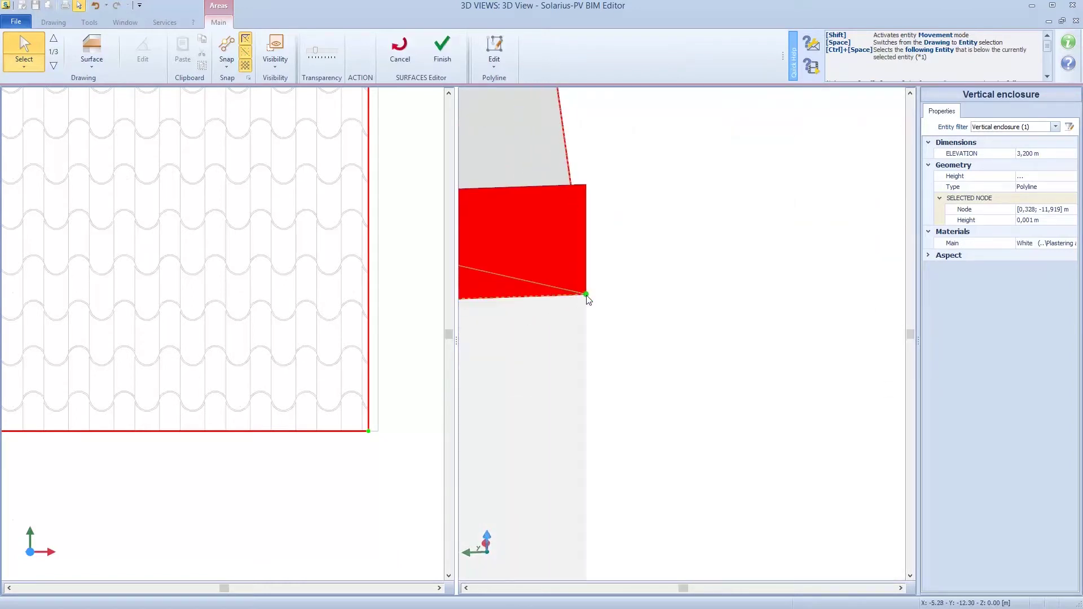
pyautogui.moveTo(585, 178); pyautogui.dragTo(585, 286)
pyautogui.moveTo(585, 286); pyautogui.dragTo(867, 290, button='middle')
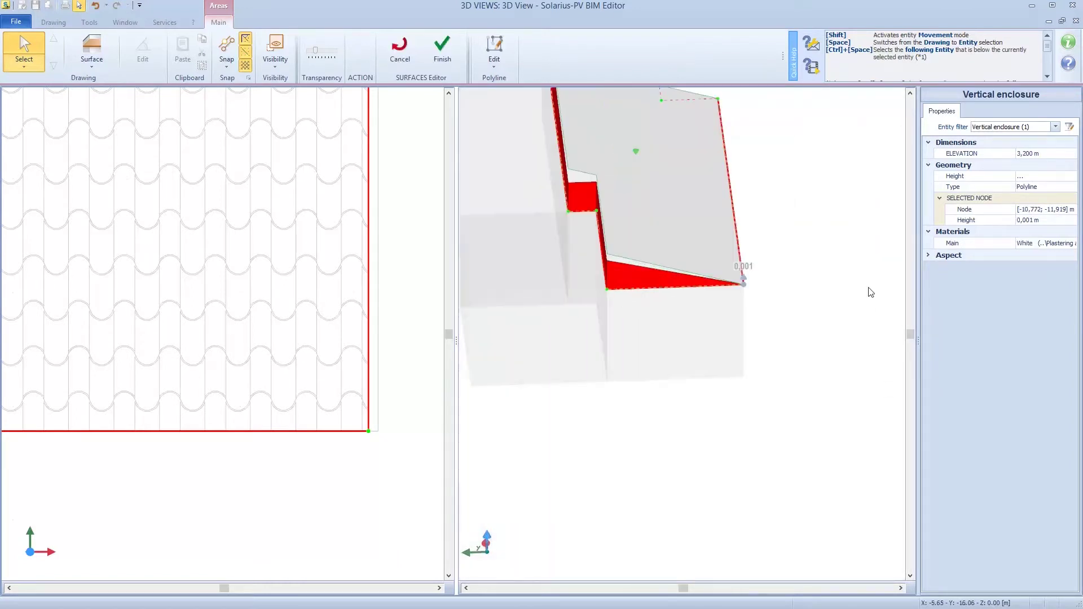
pyautogui.scroll(3, 616, 295)
pyautogui.moveTo(555, 199); pyautogui.dragTo(555, 176)
# Step: Raise the enclosure's two nodes at the north edge step to the roof surface, with the inner one at 1.230 m
pyautogui.scroll(-4, 643, 233)
pyautogui.moveTo(645, 235); pyautogui.dragTo(620, 265, button='middle')
pyautogui.scroll(3, 622, 269)
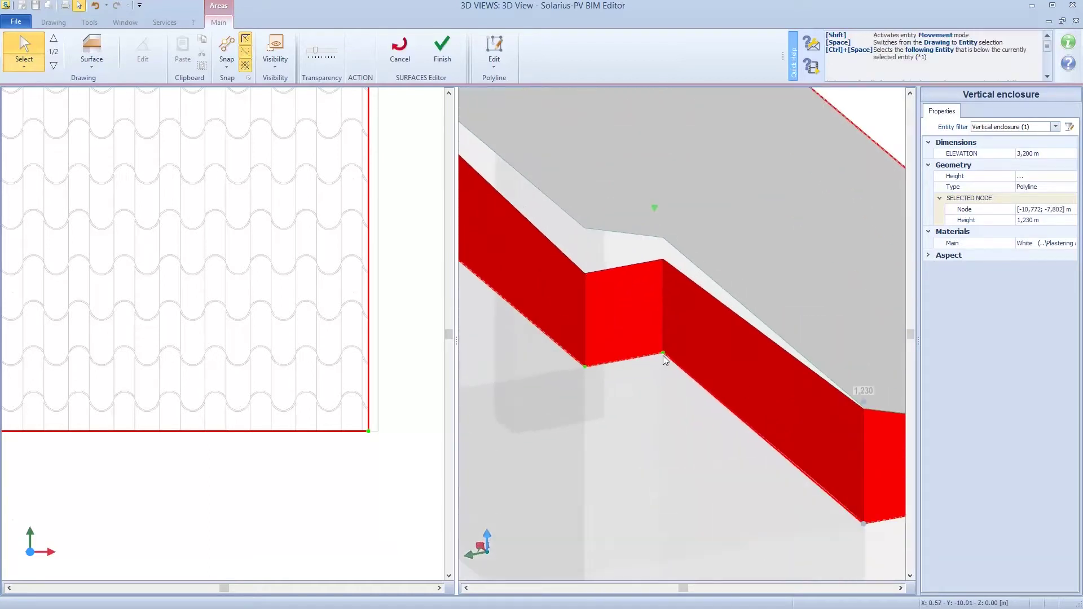
pyautogui.moveTo(664, 261); pyautogui.dragTo(666, 237)
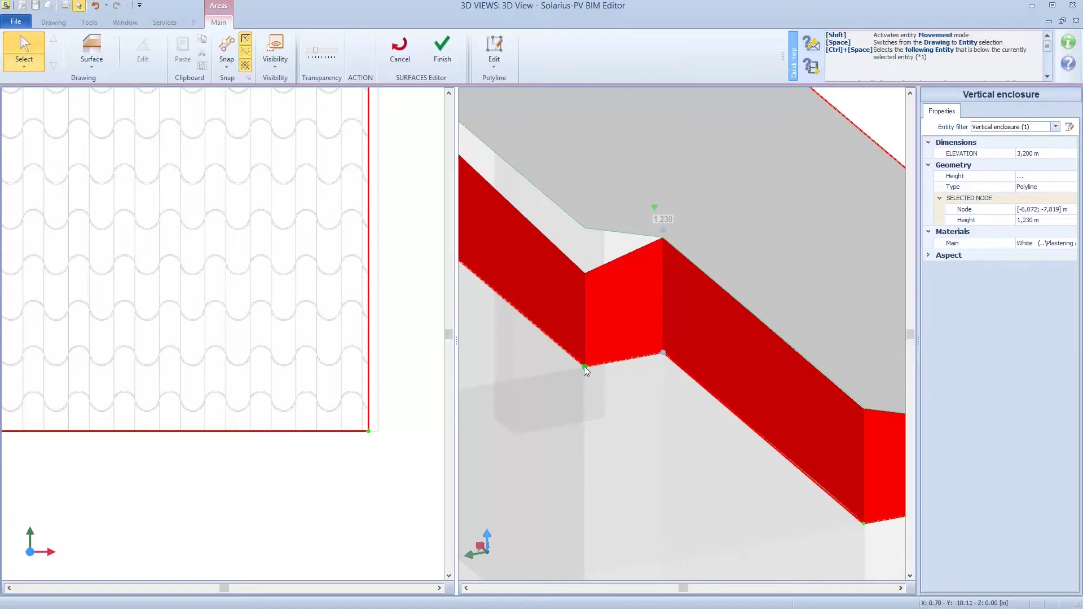
pyautogui.moveTo(585, 267); pyautogui.dragTo(581, 230)
pyautogui.scroll(-3, 634, 278)
pyautogui.moveTo(634, 278); pyautogui.dragTo(721, 295, button='middle')
pyautogui.press('Escape')
pyautogui.moveTo(704, 404); pyautogui.dragTo(680, 435, button='middle')
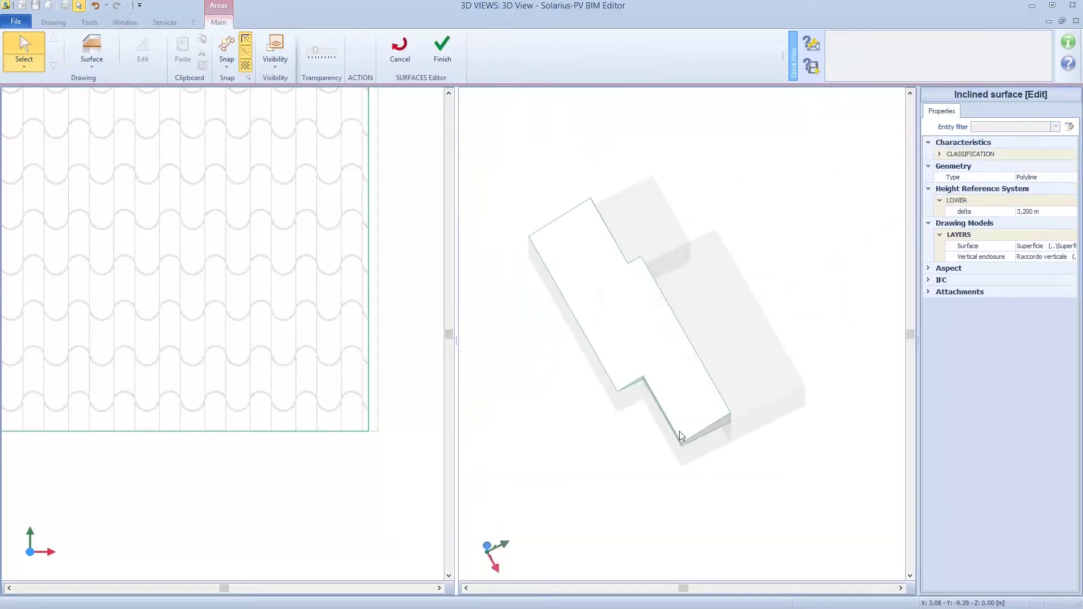
# Step: Start a new surface polyline at the northwest corner of the stepped roof outline
pyautogui.scroll(-4, 294, 300)
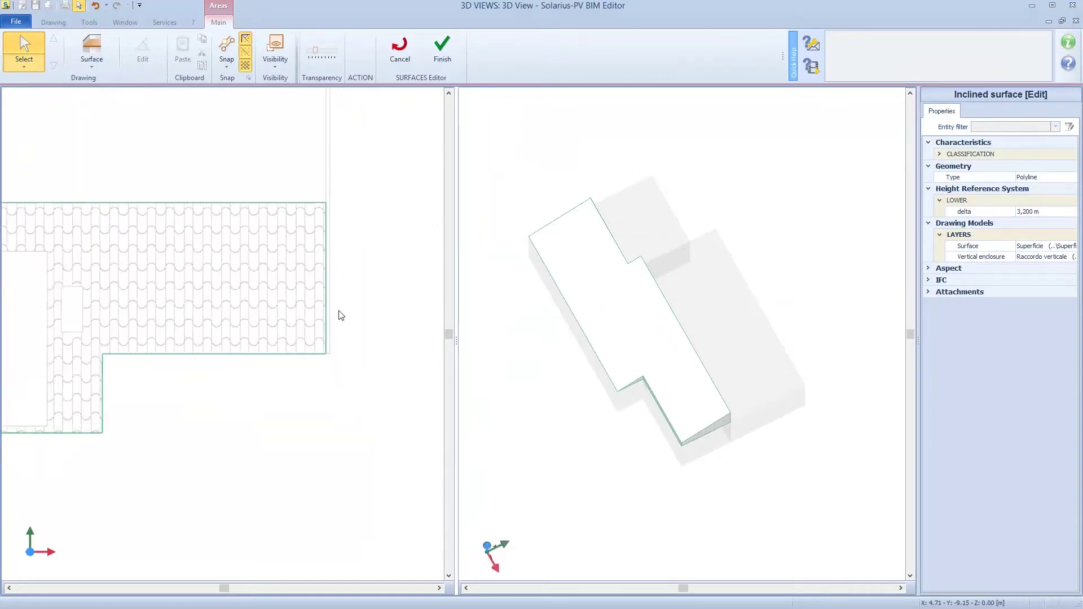
pyautogui.scroll(-1, 339, 311)
pyautogui.moveTo(192, 241); pyautogui.dragTo(353, 343, button='middle')
pyautogui.scroll(-2, 254, 314)
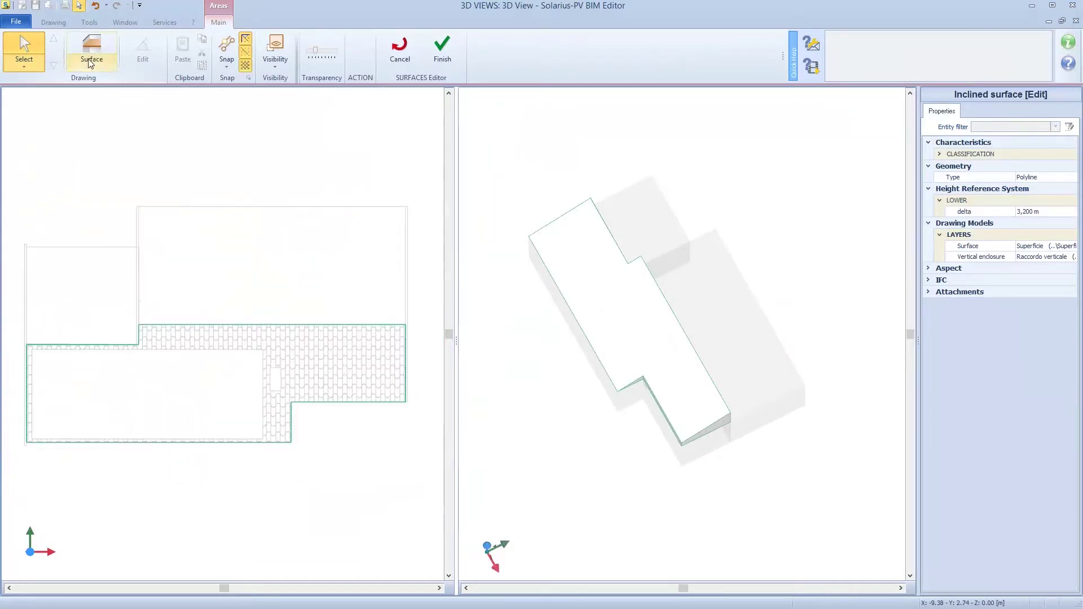
pyautogui.click(93, 68)
pyautogui.click(78, 109)
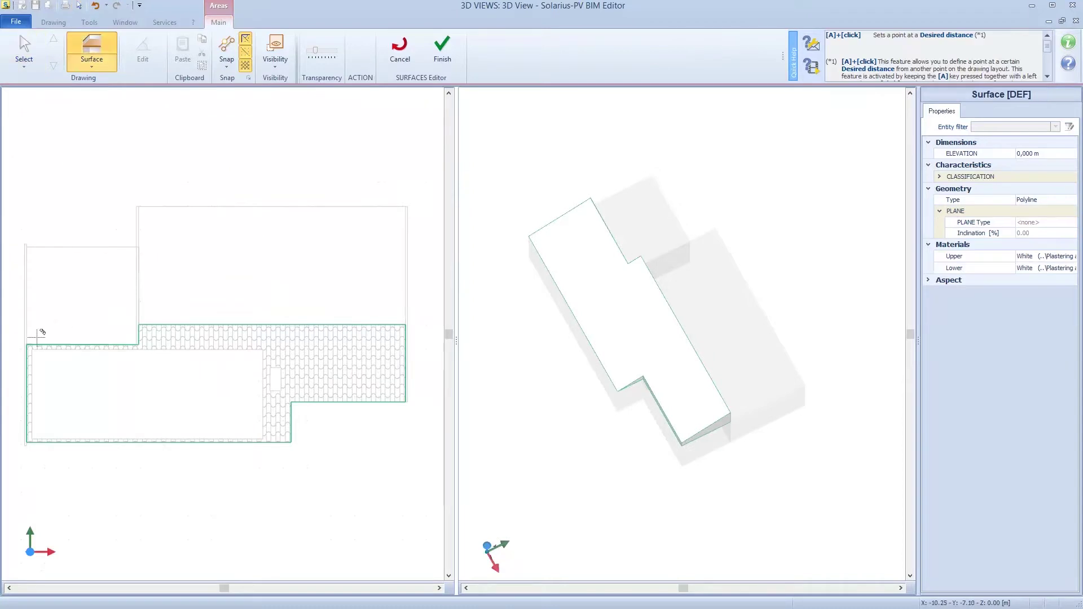
pyautogui.scroll(5, 31, 347)
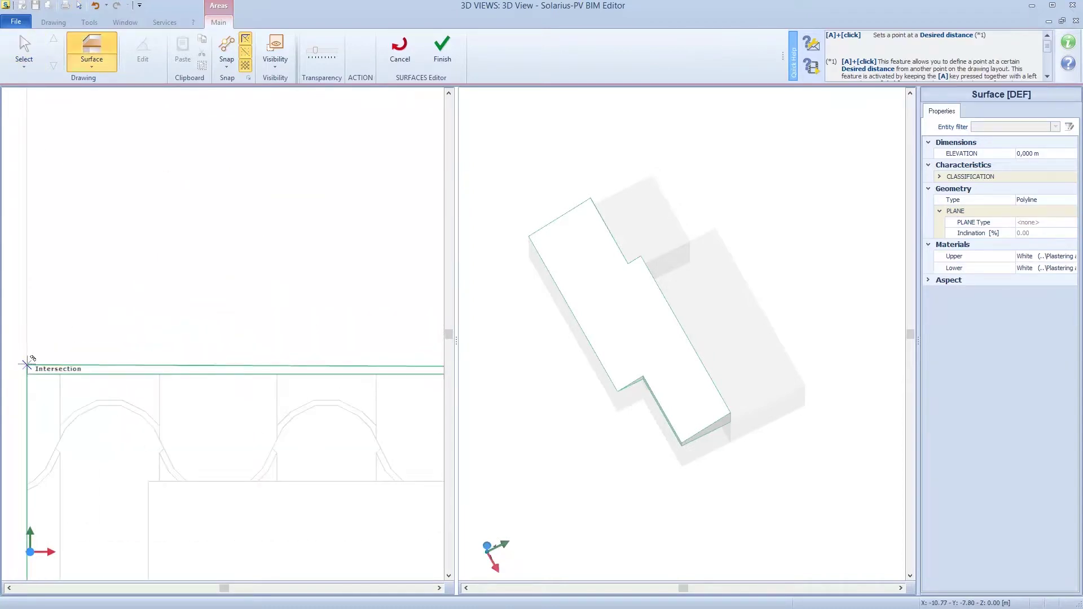
pyautogui.click(27, 364)
# Step: Trace the new surface around the remaining three corners of the northwest block and complete the polyline
pyautogui.scroll(-4, 47, 310)
pyautogui.moveTo(64, 174); pyautogui.dragTo(49, 375, button='middle')
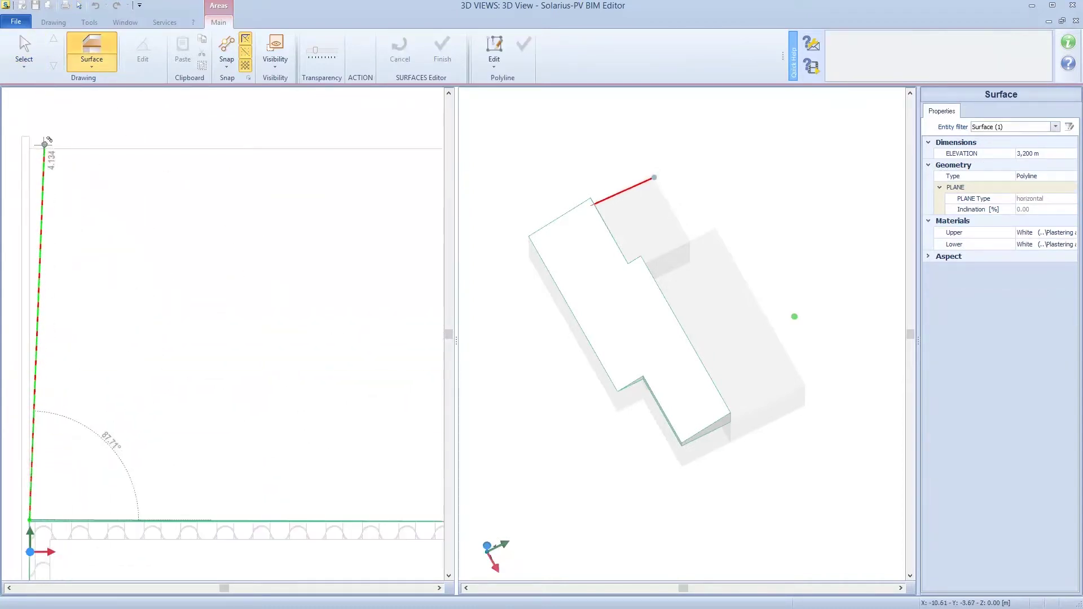
pyautogui.click(45, 144)
pyautogui.scroll(3, 307, 154)
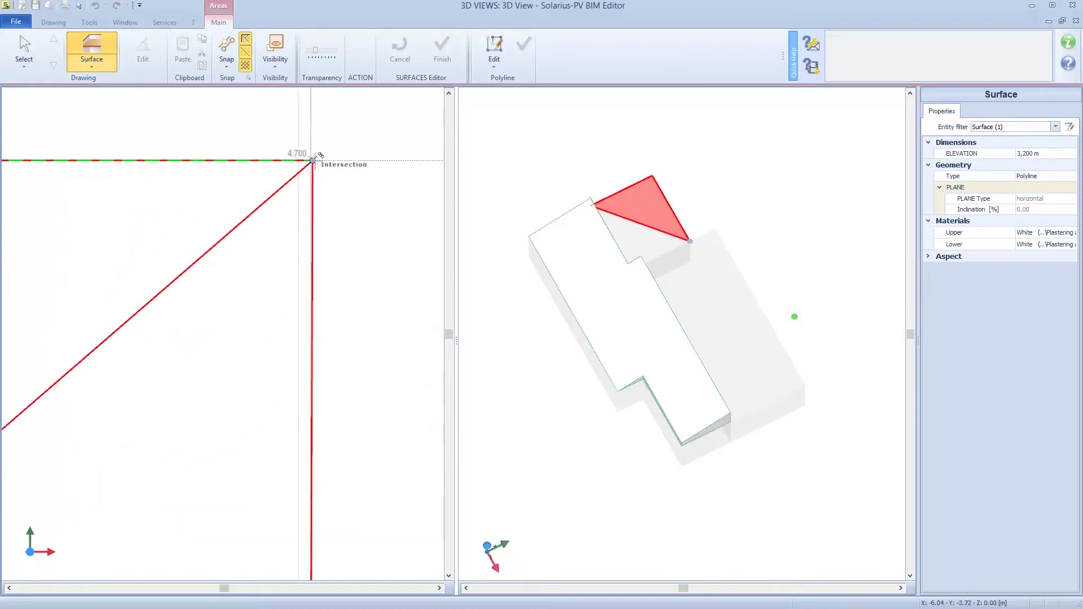
pyautogui.click(313, 160)
pyautogui.scroll(-3, 314, 164)
pyautogui.scroll(3, 329, 411)
pyautogui.click(324, 411)
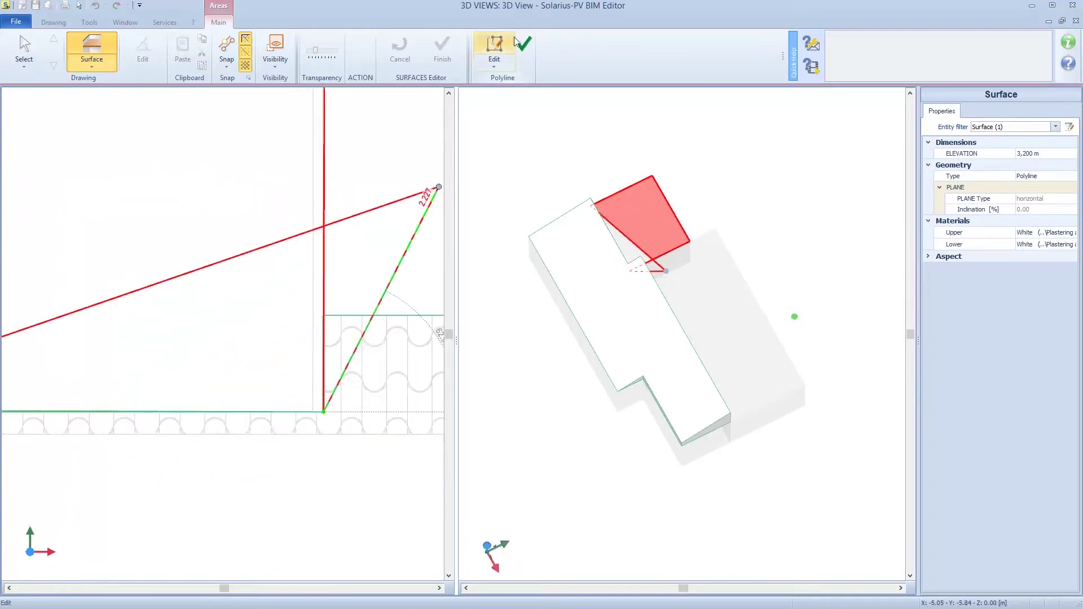
pyautogui.click(518, 43)
# Step: Set the plane type of the northwest block's surface to slope line
pyautogui.moveTo(666, 174)
pyautogui.mouseDown(button='middle')
pyautogui.moveTo(649, 176)
pyautogui.moveTo(654, 162)
pyautogui.mouseUp(button='middle')
pyautogui.click(40, 62)
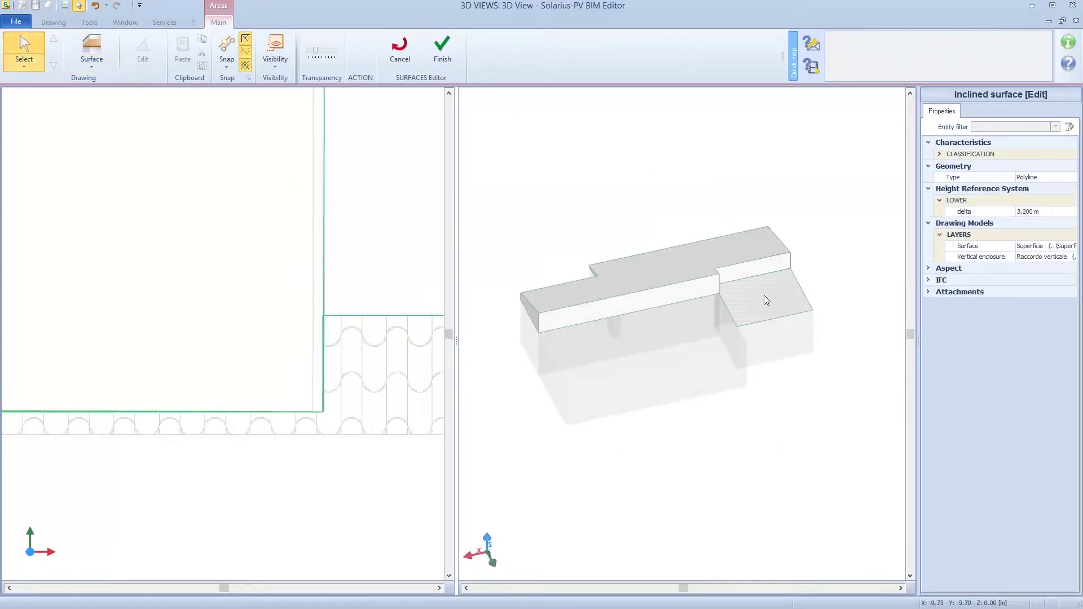
pyautogui.click(764, 299)
pyautogui.click(1067, 201)
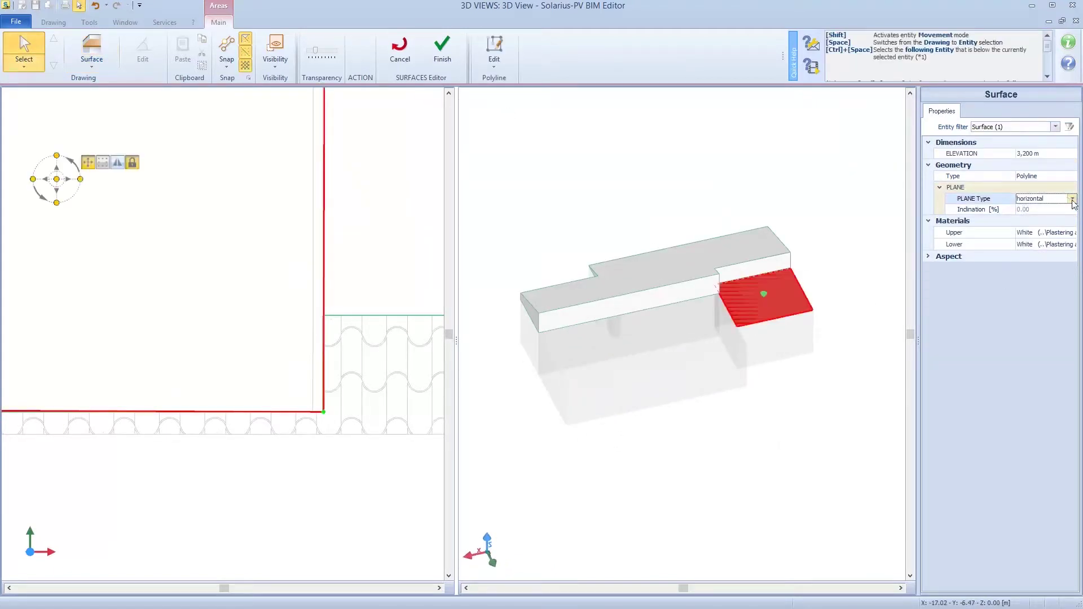
pyautogui.click(1055, 222)
# Step: Place slope line point P1 at the northwest surface's southeast corner and P2 at its northeast corner
pyautogui.scroll(-1, 262, 246)
pyautogui.moveTo(297, 264); pyautogui.dragTo(370, 282, button='middle')
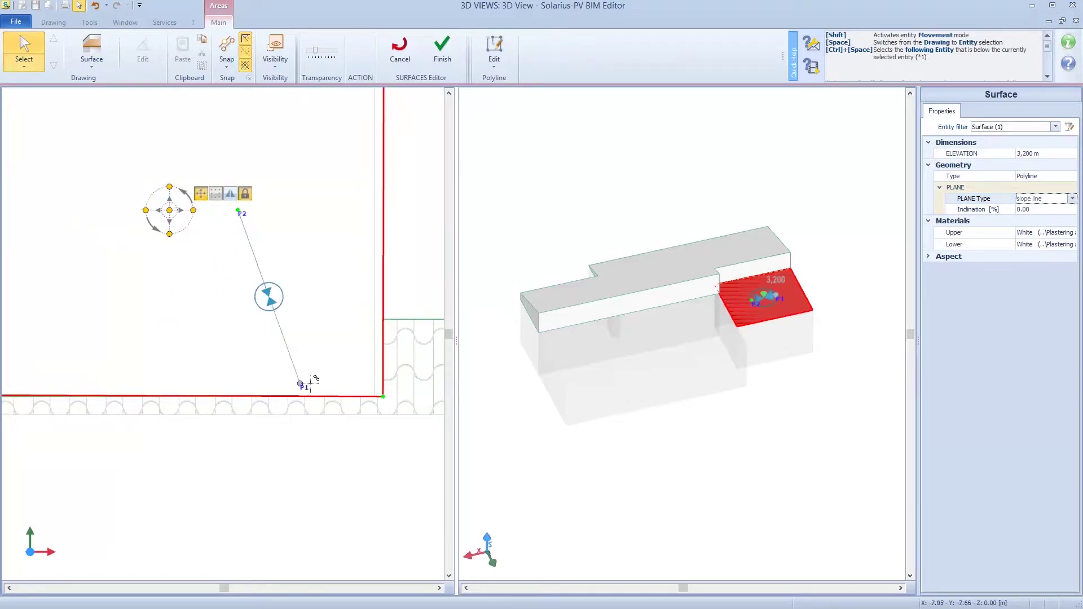
pyautogui.moveTo(314, 376); pyautogui.dragTo(383, 396)
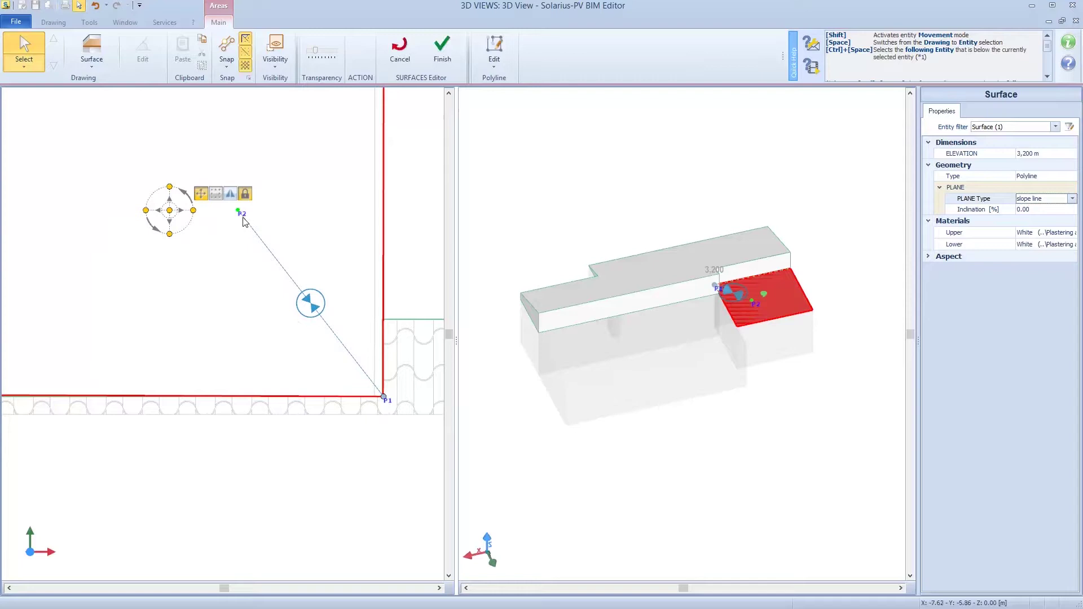
pyautogui.moveTo(241, 211); pyautogui.dragTo(355, 185)
pyautogui.scroll(-5, 313, 212)
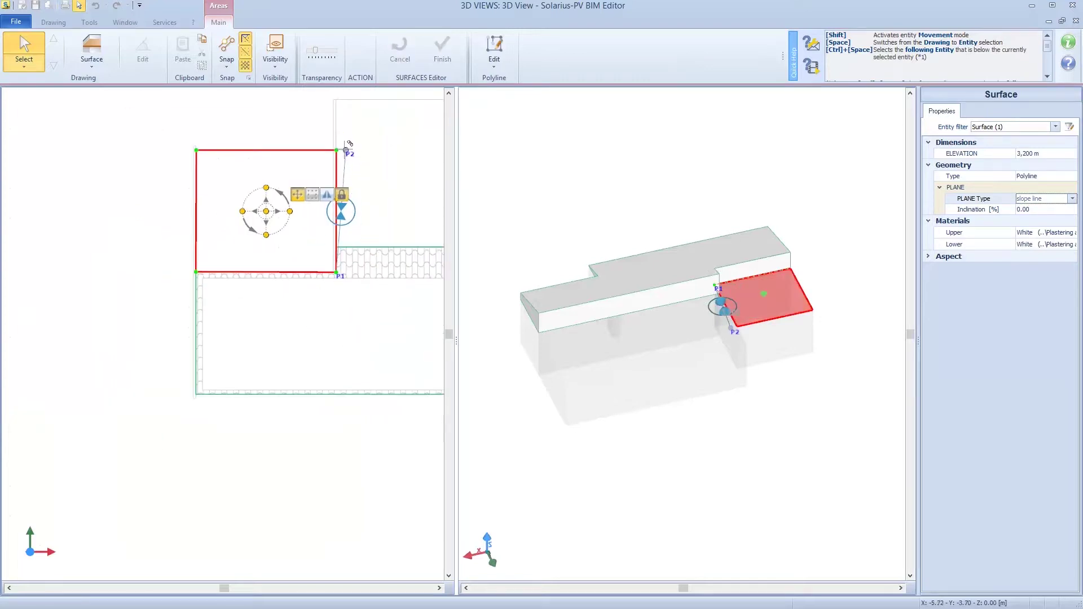
pyautogui.scroll(3, 338, 146)
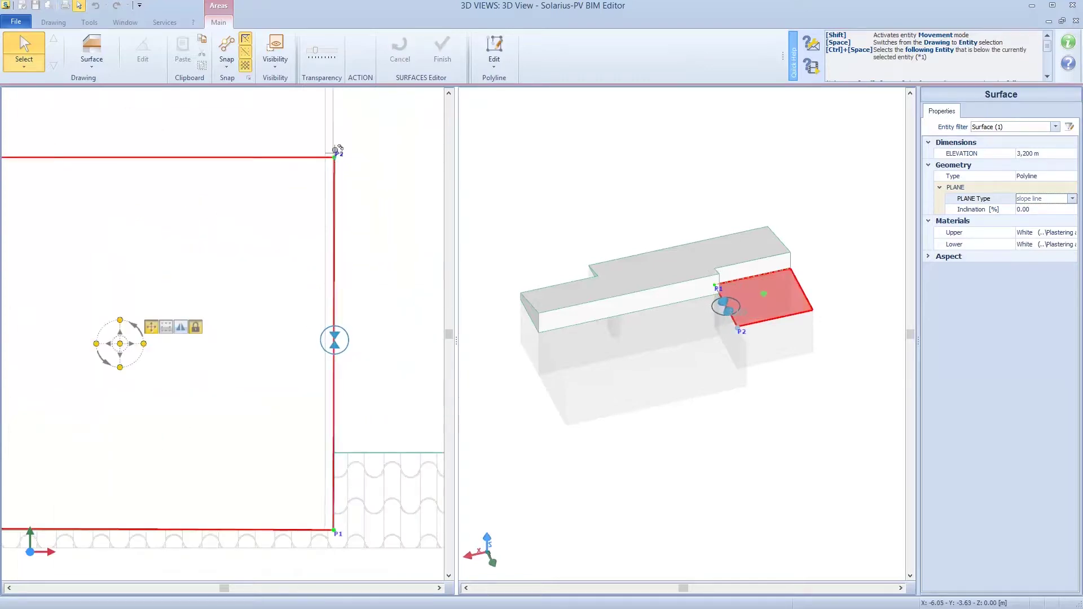
pyautogui.moveTo(335, 155); pyautogui.dragTo(334, 157)
# Step: Raise slope line point P1 to the main roof's upper edge at an elevation of 4.430 m
pyautogui.scroll(6, 759, 274)
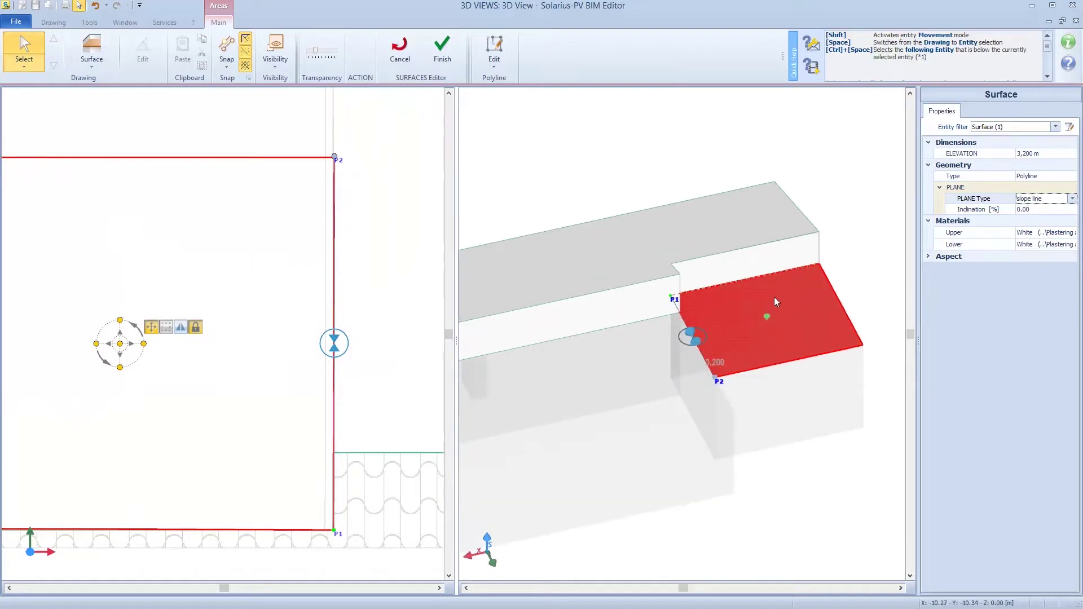
pyautogui.scroll(2, 714, 231)
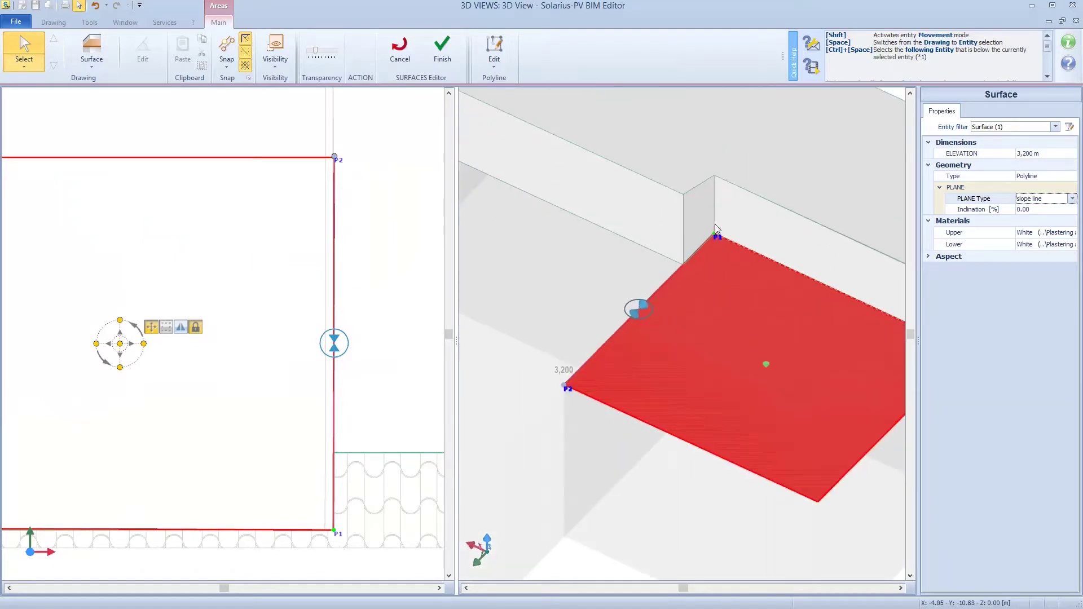
pyautogui.click(715, 232)
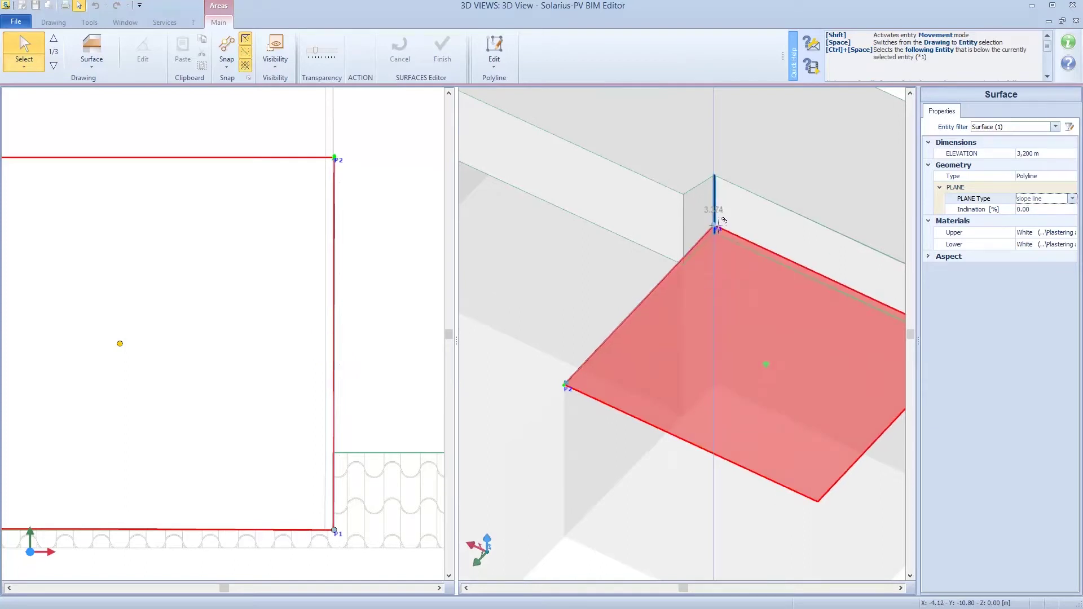
pyautogui.click(722, 169)
pyautogui.scroll(-5, 517, 384)
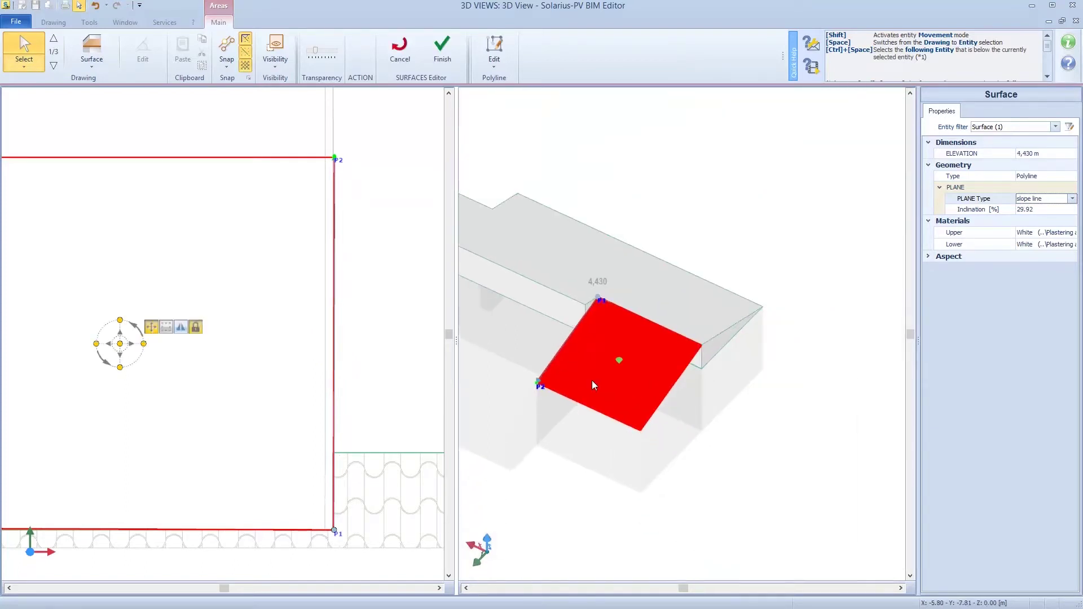
pyautogui.moveTo(593, 381)
pyautogui.mouseDown(button='middle')
pyautogui.moveTo(555, 364)
pyautogui.moveTo(597, 371)
pyautogui.mouseUp(button='middle')
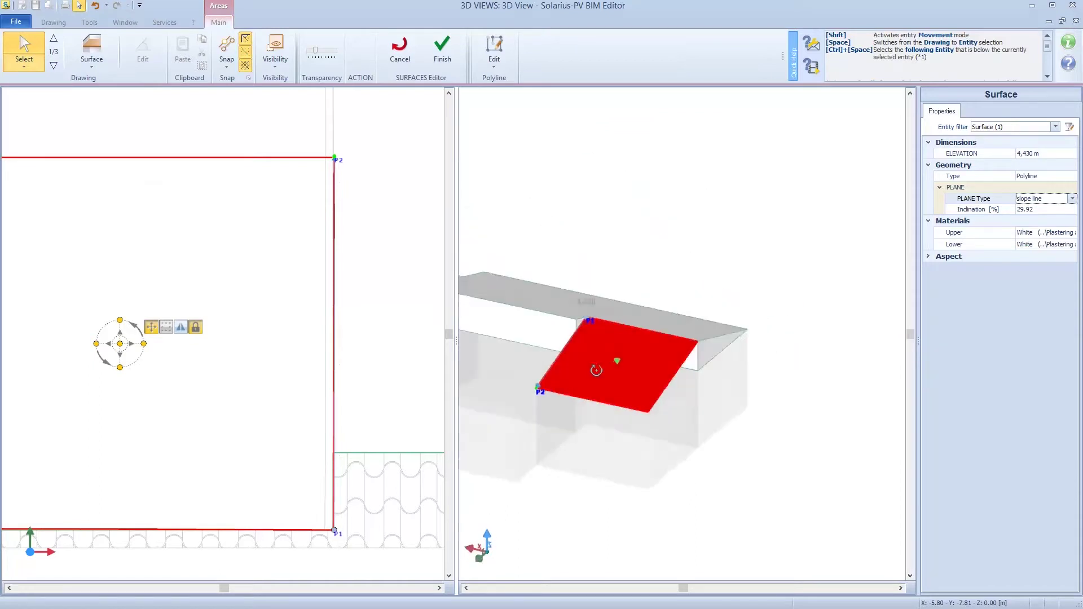
# Step: Draw a vertical enclosure polyline along the northwest block's west, north and east sides, from its southwest corner to its southeast corner
pyautogui.scroll(-5, 494, 372)
pyautogui.moveTo(492, 373); pyautogui.dragTo(742, 385, button='middle')
pyautogui.moveTo(742, 383)
pyautogui.mouseDown(button='middle')
pyautogui.moveTo(730, 387)
pyautogui.moveTo(735, 403)
pyautogui.mouseUp(button='middle')
pyautogui.scroll(2, 790, 393)
pyautogui.scroll(-4, 194, 362)
pyautogui.scroll(1, 167, 366)
pyautogui.click(91, 64)
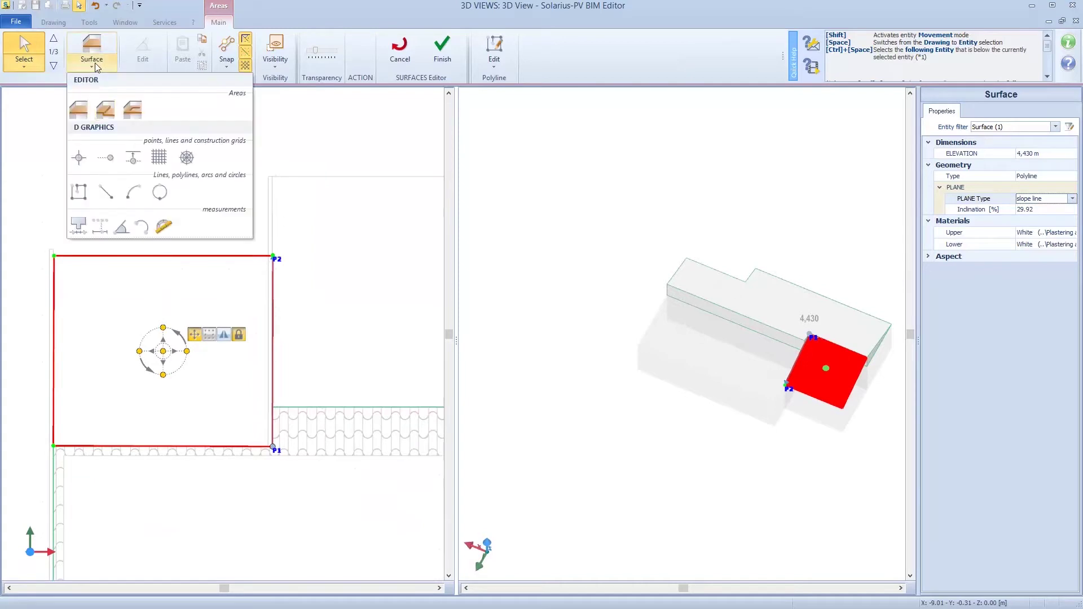
pyautogui.click(79, 110)
pyautogui.click(54, 446)
pyautogui.click(54, 255)
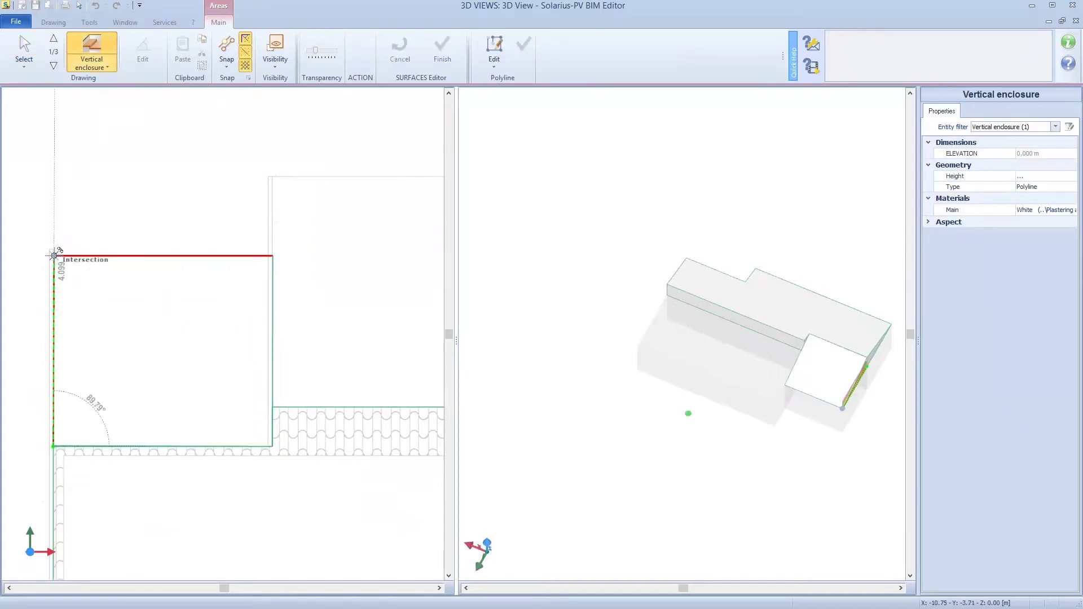
pyautogui.click(272, 256)
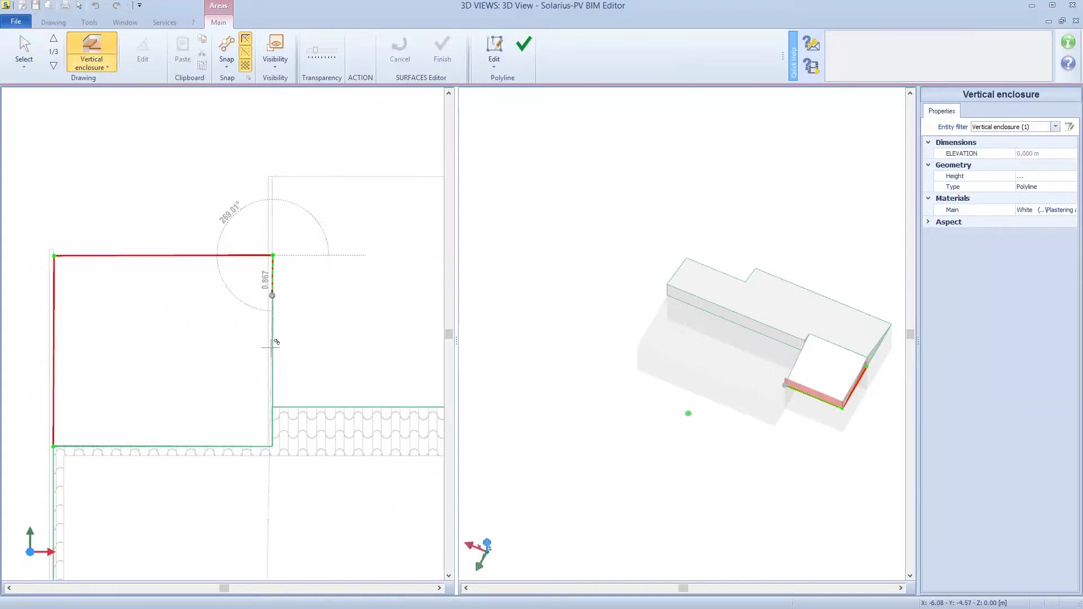
pyautogui.click(274, 446)
pyautogui.click(531, 46)
# Step: Raise the northwest enclosure's southwest node to the sloped surface's upper edge
pyautogui.moveTo(874, 391); pyautogui.dragTo(808, 381, button='right')
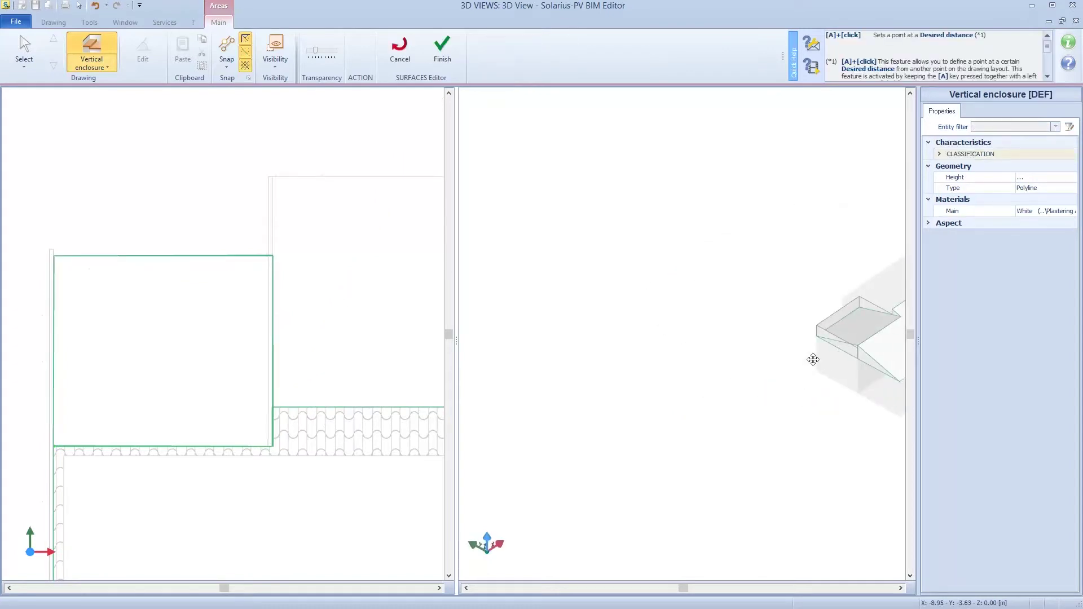
pyautogui.moveTo(812, 360); pyautogui.dragTo(660, 367, button='middle')
pyautogui.moveTo(660, 367); pyautogui.dragTo(693, 367, button='right')
pyautogui.scroll(4, 659, 348)
pyautogui.click(18, 49)
pyautogui.scroll(3, 738, 358)
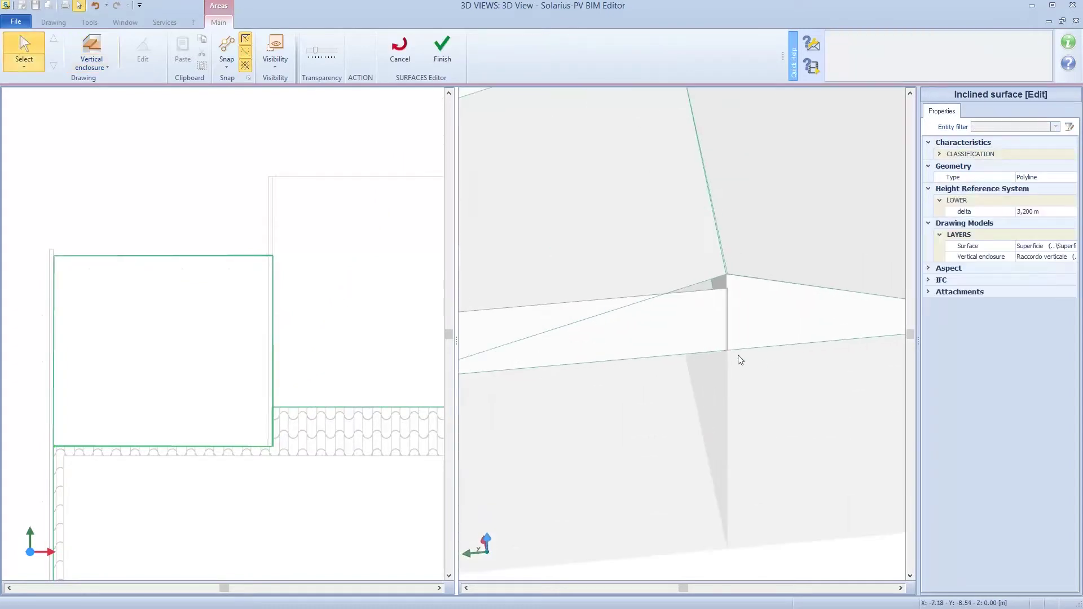
pyautogui.click(726, 354)
pyautogui.click(735, 277)
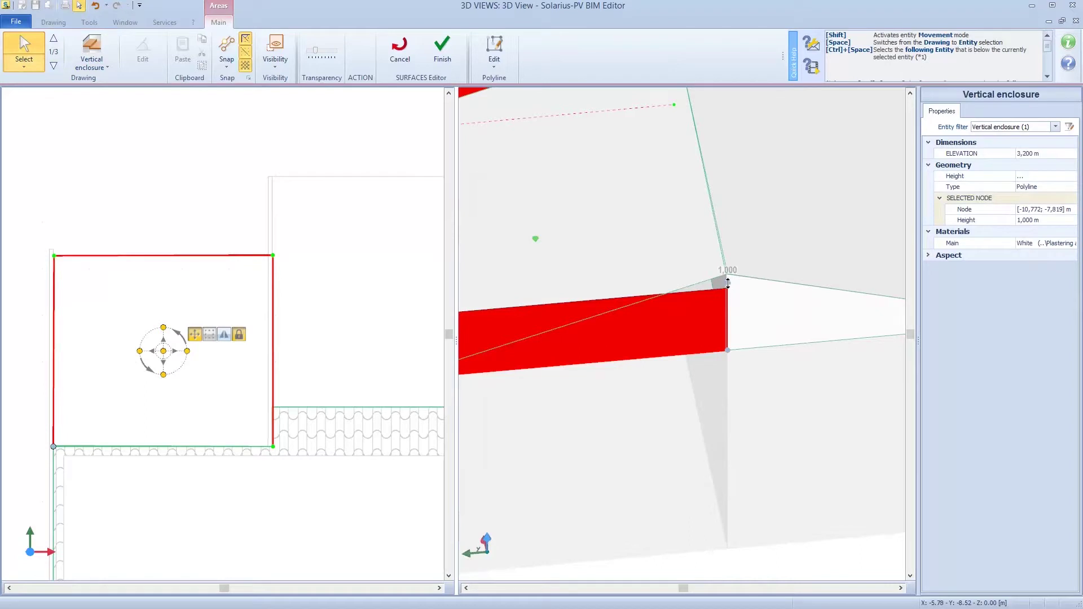
pyautogui.moveTo(728, 283); pyautogui.dragTo(727, 274)
# Step: Lower the northwest enclosure's northwest and northeast nodes to the sloped surface's lower edge
pyautogui.scroll(-3, 734, 302)
pyautogui.scroll(5, 566, 347)
pyautogui.click(585, 376)
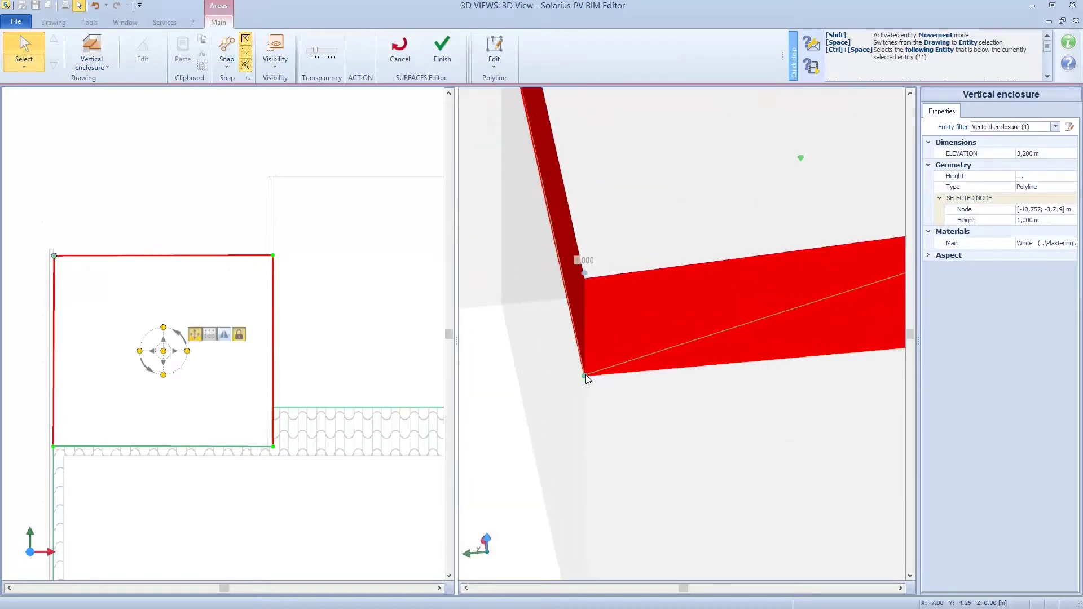
pyautogui.moveTo(585, 274); pyautogui.dragTo(585, 371)
pyautogui.scroll(-4, 606, 334)
pyautogui.moveTo(605, 333); pyautogui.dragTo(697, 333, button='right')
pyautogui.moveTo(697, 333); pyautogui.dragTo(678, 361, button='middle')
pyautogui.scroll(3, 639, 354)
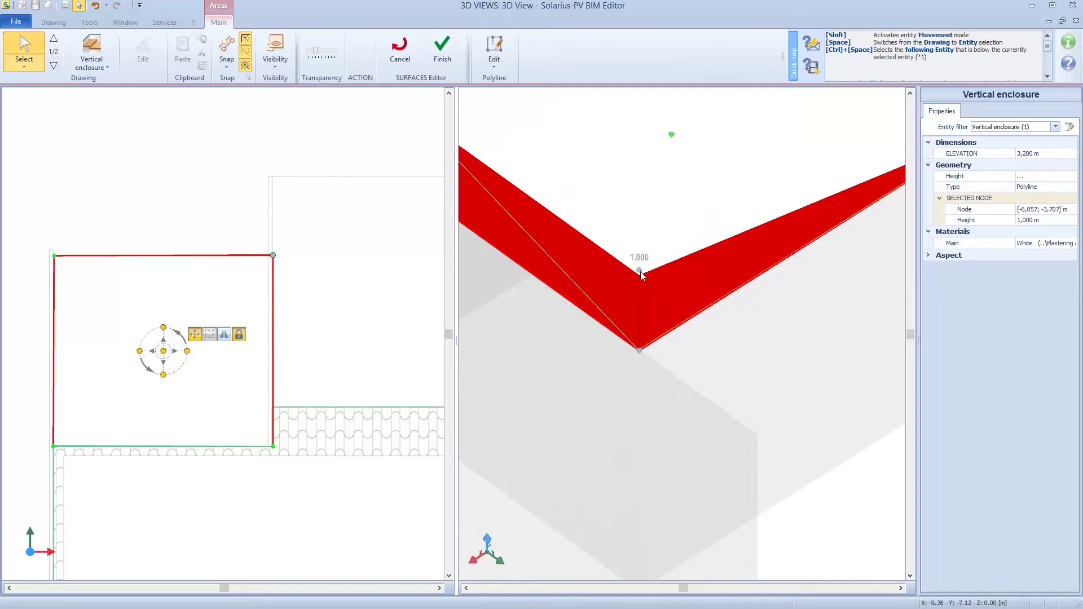
pyautogui.moveTo(640, 268); pyautogui.dragTo(641, 361)
# Step: Raise the northwest enclosure's southeast node to the sloped surface's upper edge, at a height of 1.230 m
pyautogui.moveTo(641, 361); pyautogui.dragTo(553, 297, button='middle')
pyautogui.moveTo(553, 297); pyautogui.dragTo(604, 274, button='right')
pyautogui.scroll(3, 603, 275)
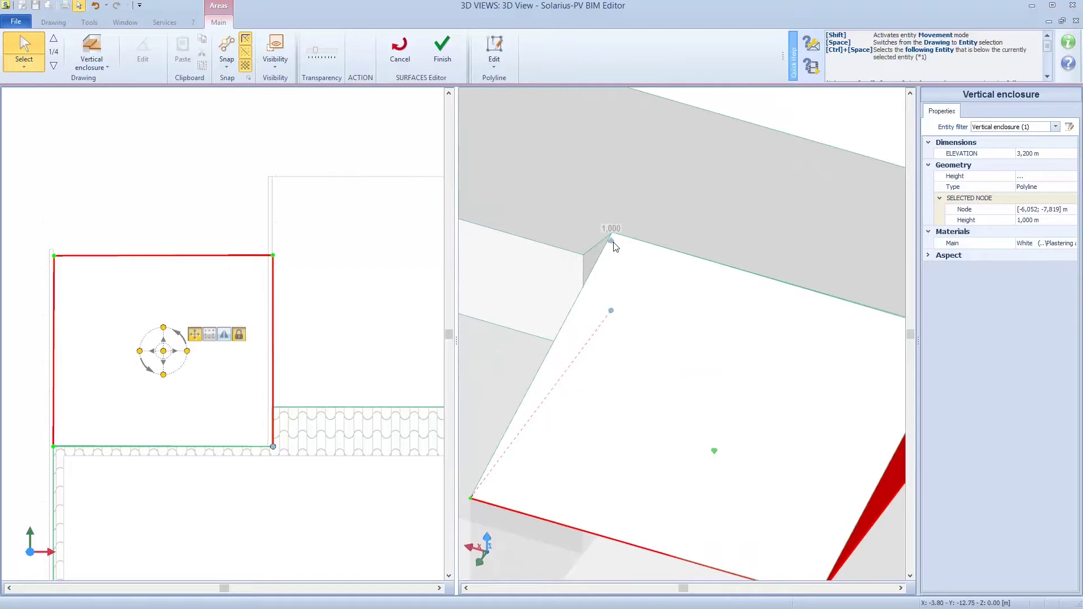
pyautogui.moveTo(611, 241); pyautogui.dragTo(611, 232)
pyautogui.scroll(-6, 720, 358)
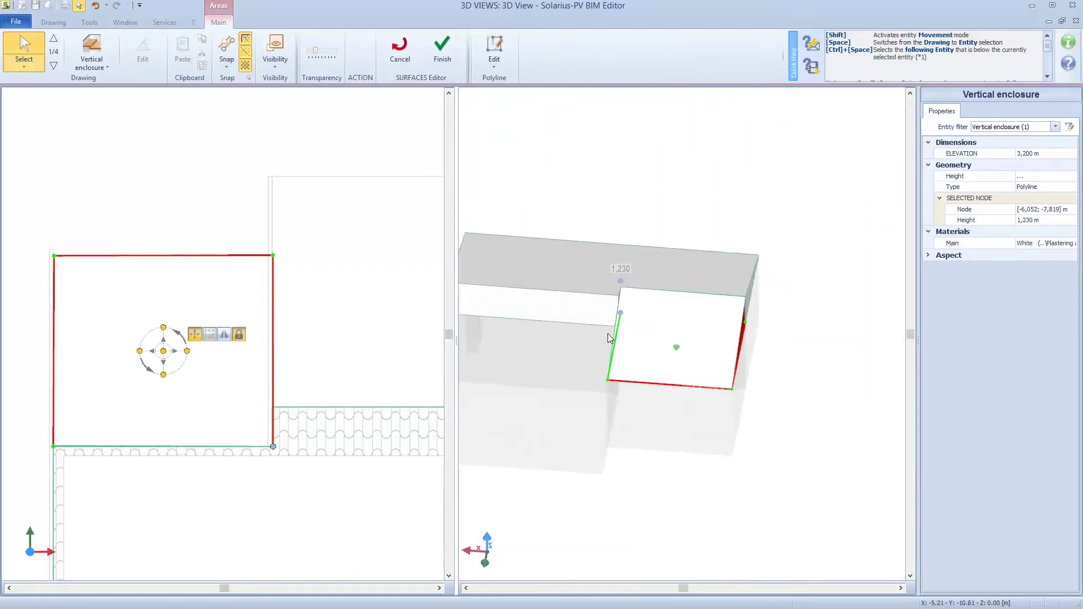
# Step: Start a new surface on the northeast block from its southwest corner up to its northwest corner
pyautogui.moveTo(720, 358); pyautogui.dragTo(750, 361, button='middle')
pyautogui.moveTo(285, 294); pyautogui.dragTo(78, 281, button='middle')
pyautogui.scroll(-3, 175, 298)
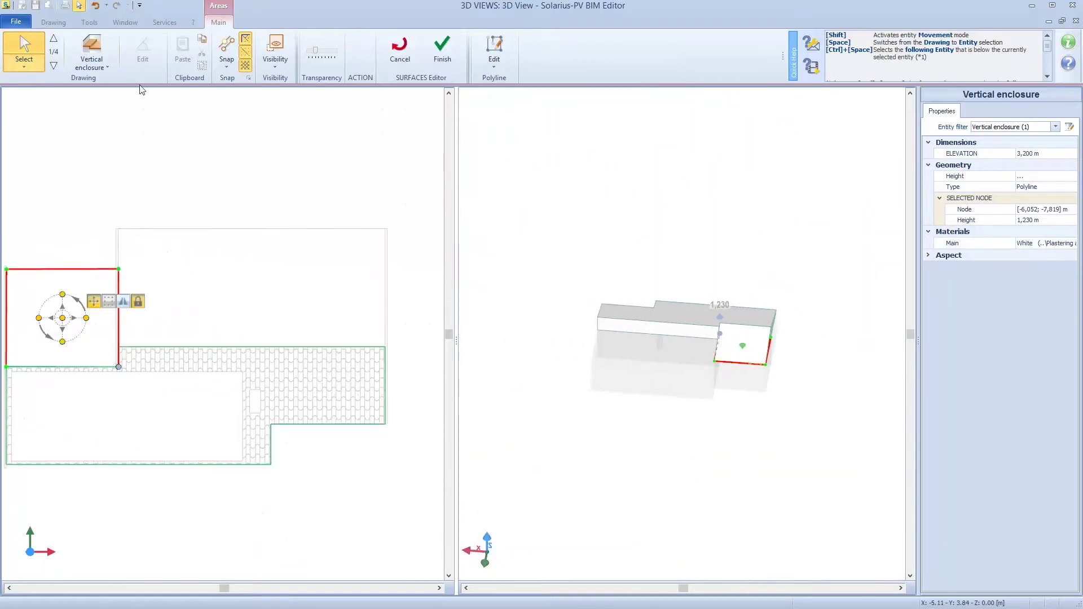
pyautogui.click(103, 69)
pyautogui.click(79, 110)
pyautogui.scroll(4, 118, 368)
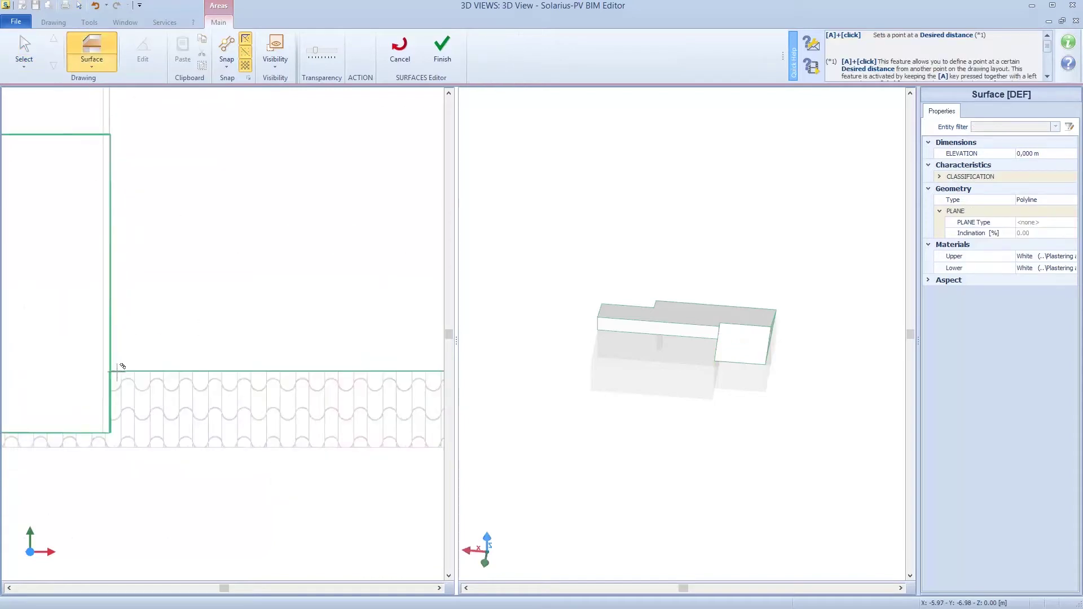
pyautogui.click(111, 371)
pyautogui.scroll(-4, 134, 314)
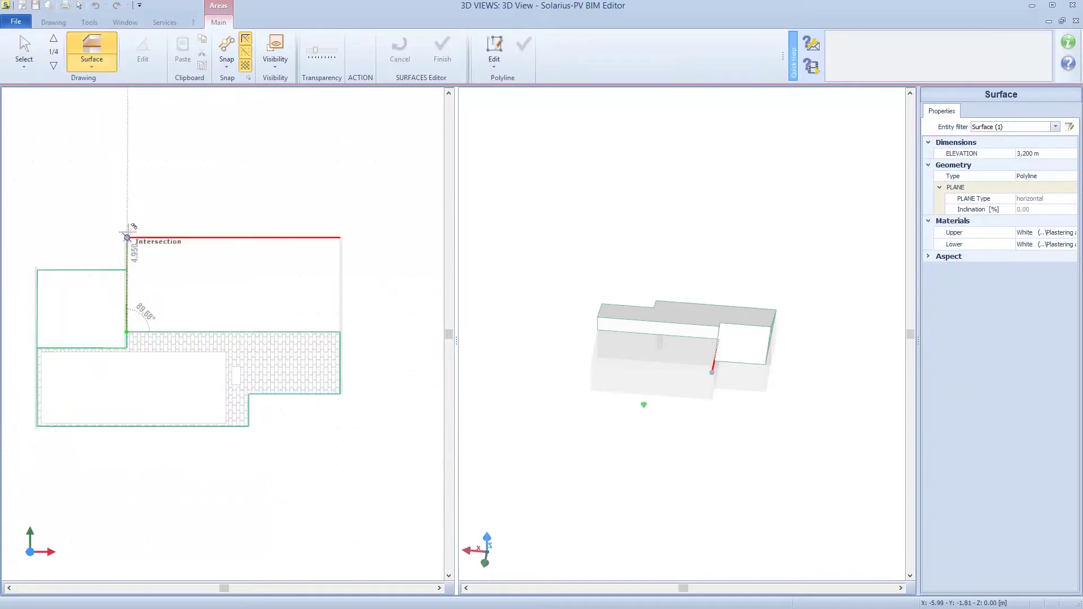
pyautogui.scroll(3, 126, 242)
pyautogui.click(125, 245)
# Step: Trace the new surface through the northeast block's northeast and southeast corners and complete the polyline
pyautogui.scroll(-4, 225, 254)
pyautogui.scroll(4, 332, 266)
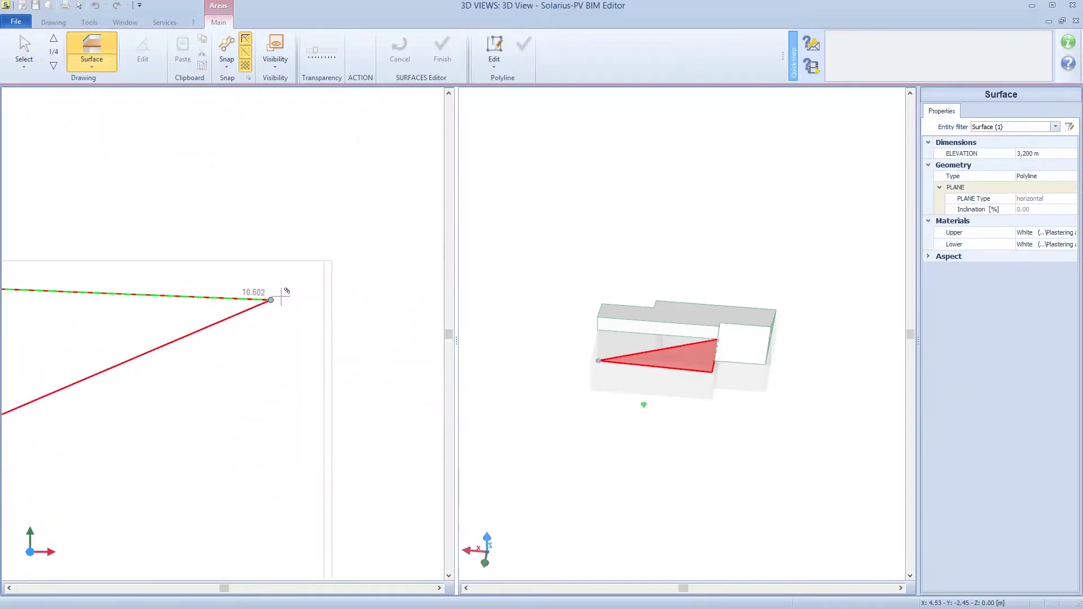
pyautogui.click(347, 251)
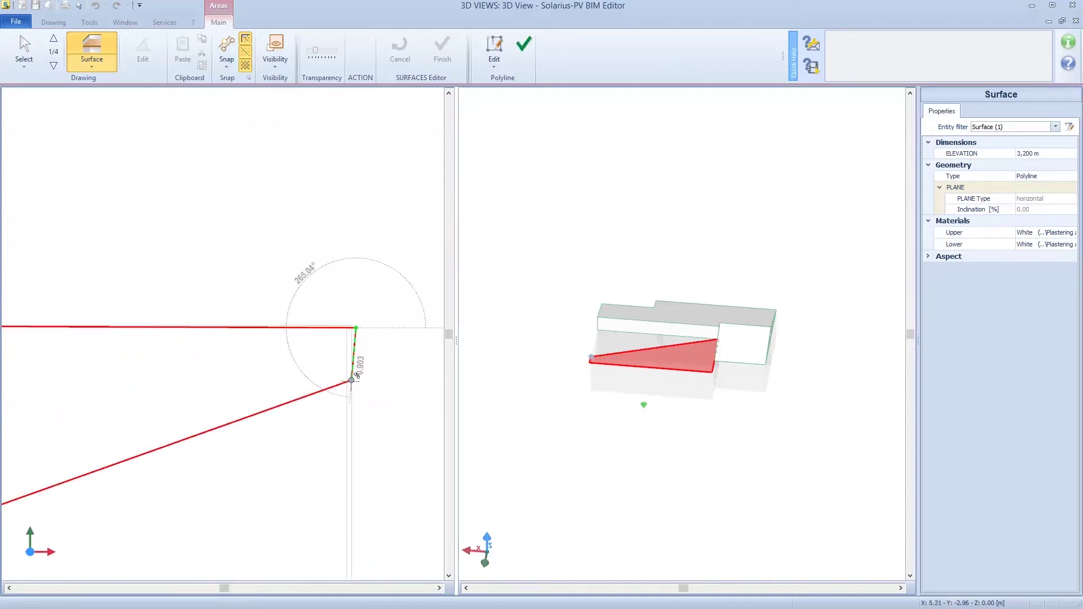
pyautogui.scroll(-4, 358, 414)
pyautogui.scroll(4, 357, 451)
pyautogui.click(350, 448)
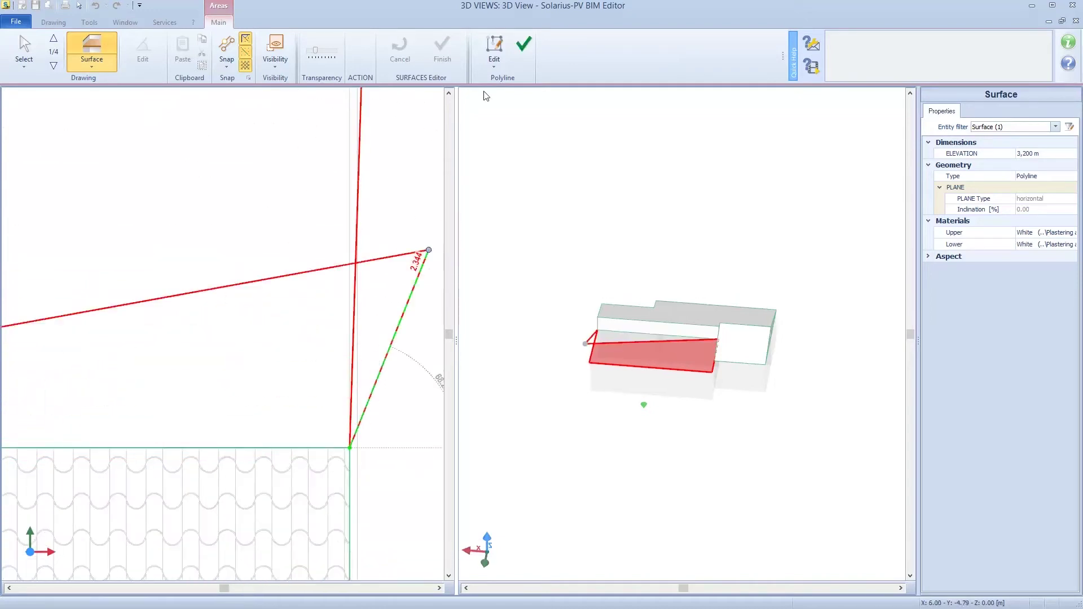
pyautogui.click(524, 44)
# Step: Move the new surface's northeast node onto the plan's wall corner at [5.128; -2.019] m
pyautogui.scroll(-4, 354, 157)
pyautogui.scroll(4, 367, 256)
pyautogui.press('Escape')
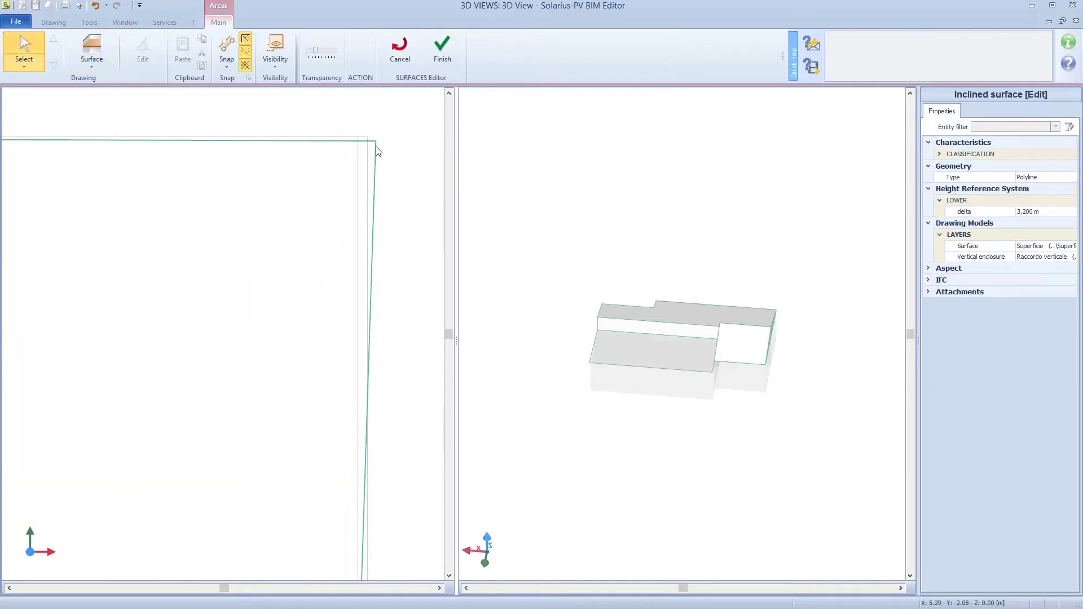
pyautogui.click(373, 137)
pyautogui.moveTo(374, 136); pyautogui.dragTo(357, 137)
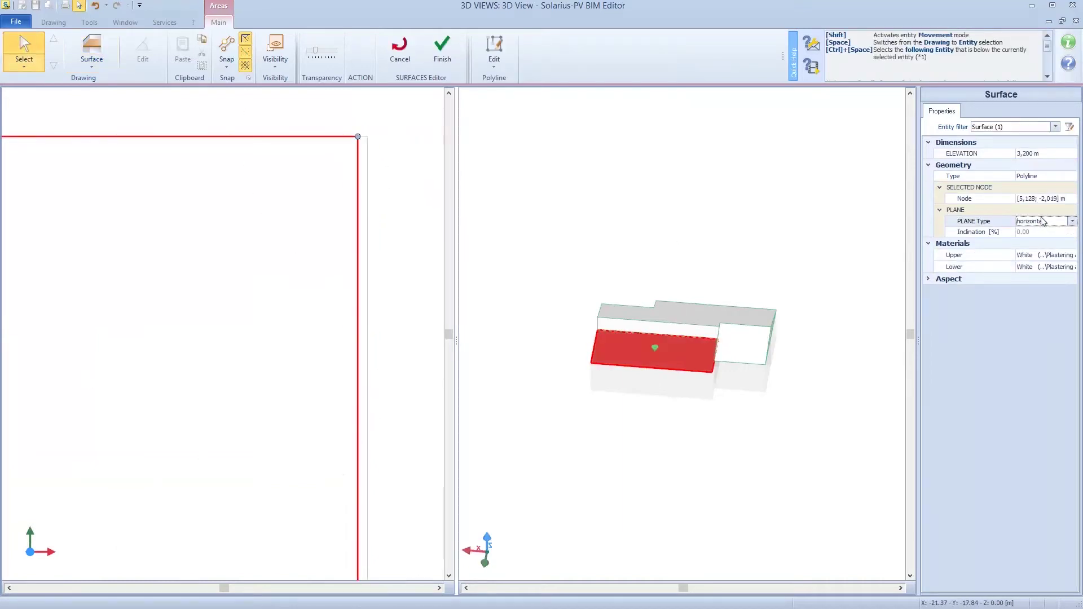
# Step: Set the northeast surface's plane type to slope line, with P1 at its southwest corner and P2 at its northwest corner
pyautogui.scroll(-5, 642, 341)
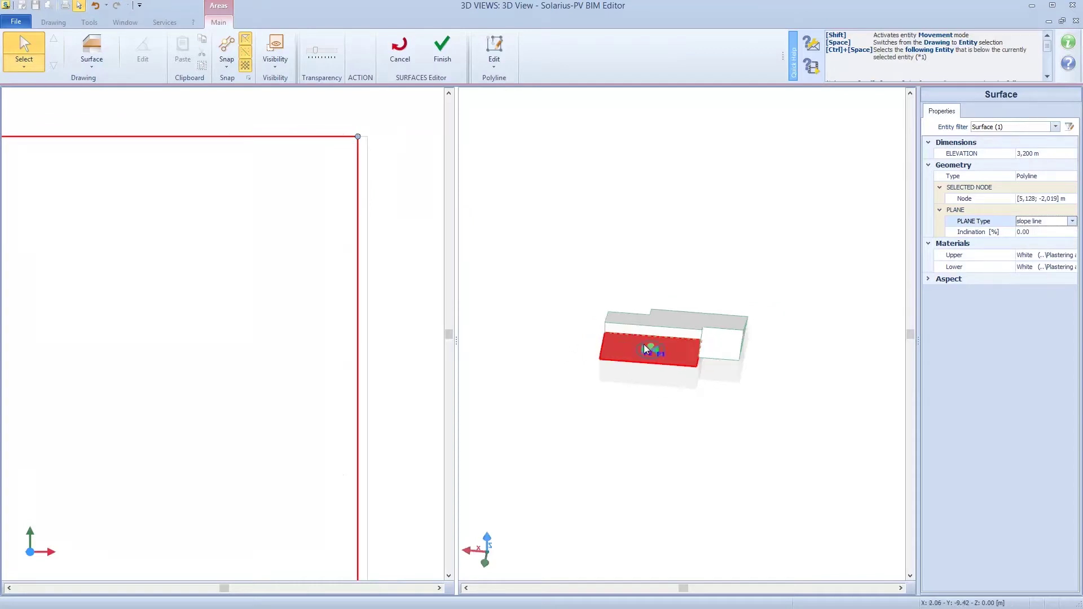
pyautogui.scroll(6, 593, 347)
pyautogui.moveTo(209, 343); pyautogui.dragTo(291, 262, button='middle')
pyautogui.scroll(-5, 292, 306)
pyautogui.scroll(-1, 293, 305)
pyautogui.moveTo(64, 334); pyautogui.dragTo(265, 336, button='middle')
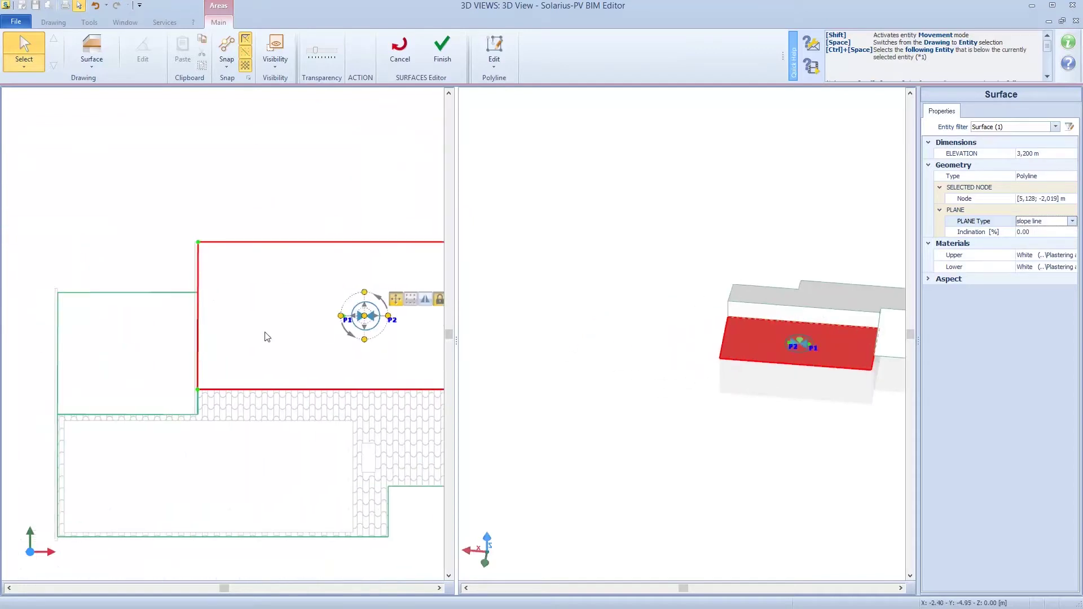
pyautogui.scroll(2, 327, 319)
pyautogui.moveTo(354, 316); pyautogui.dragTo(125, 430)
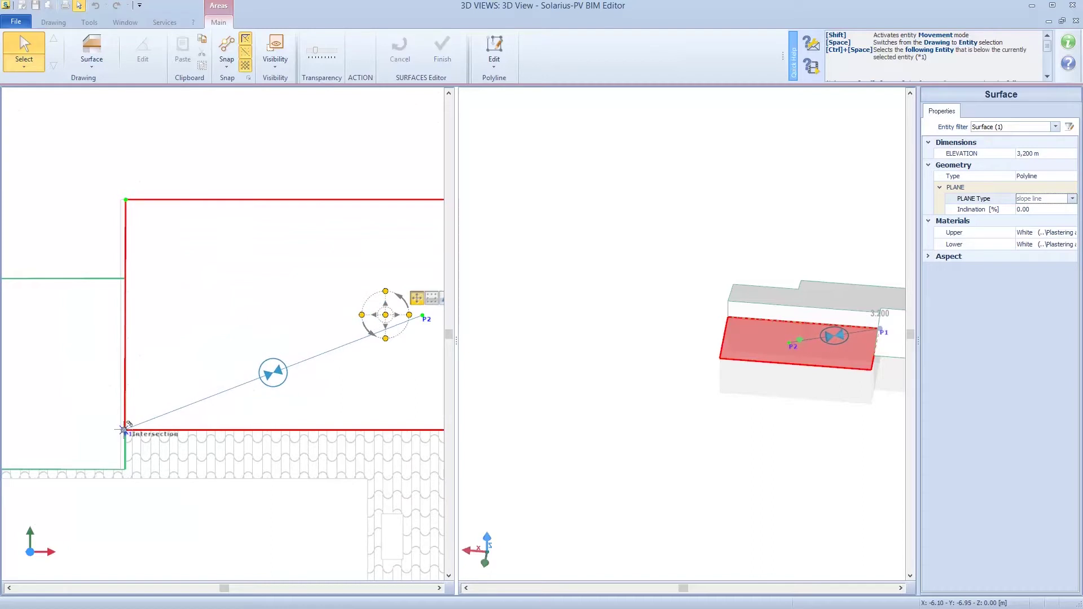
pyautogui.moveTo(427, 321); pyautogui.dragTo(124, 200)
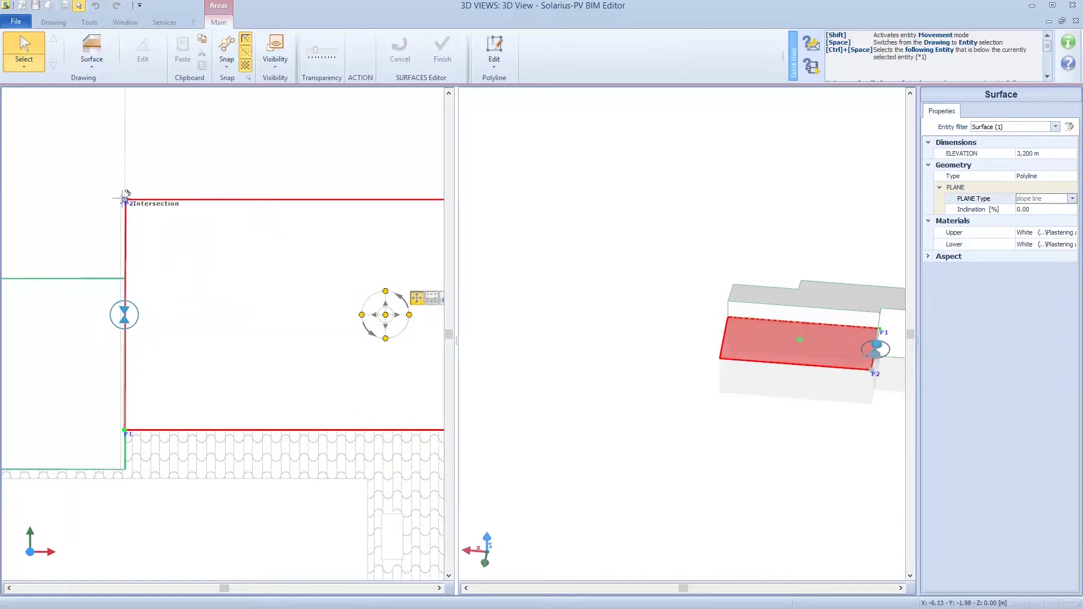
# Step: Raise the northeast surface's slope line point P1 to the main roof's upper edge at an elevation of 4.685 m
pyautogui.scroll(5, 776, 310)
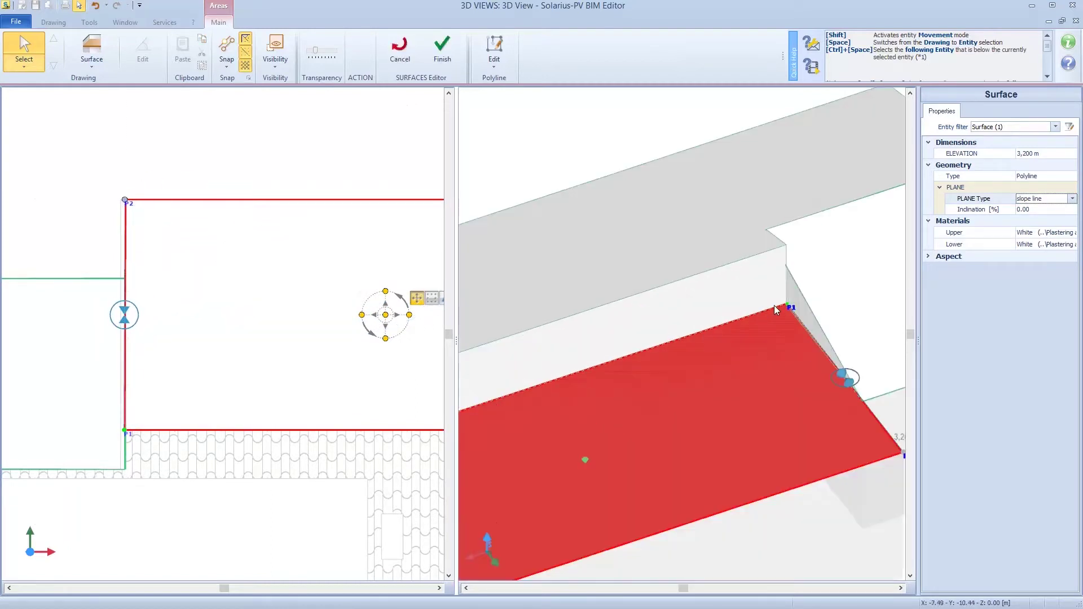
pyautogui.moveTo(792, 288); pyautogui.dragTo(786, 243)
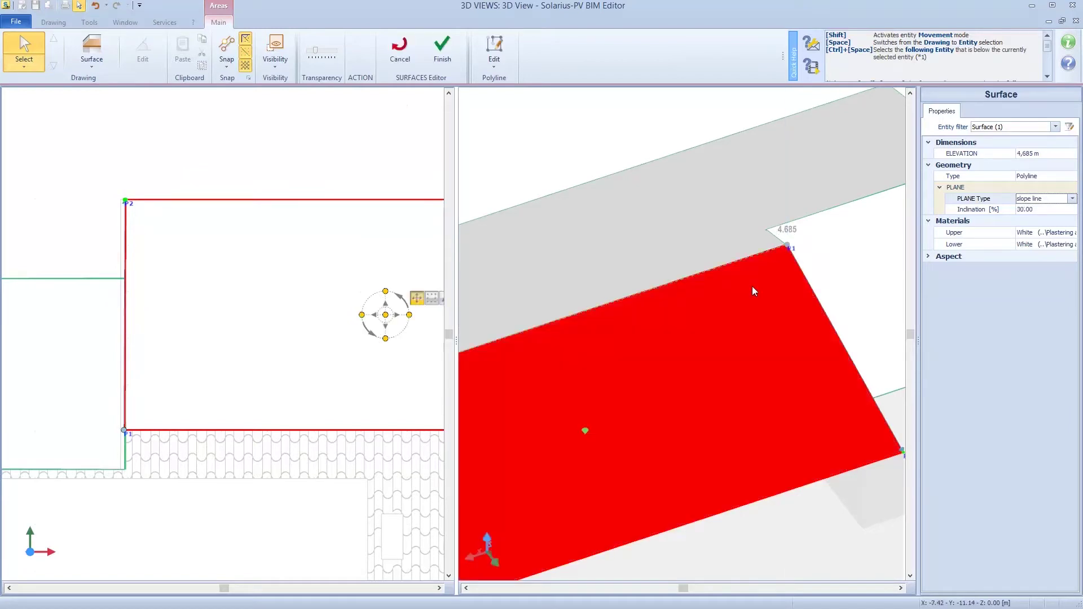
pyautogui.scroll(-5, 641, 322)
# Step: Draw a vertical enclosure polyline along the northeast block's west, north and east sides, from its southwest corner to its southeast corner
pyautogui.click(98, 69)
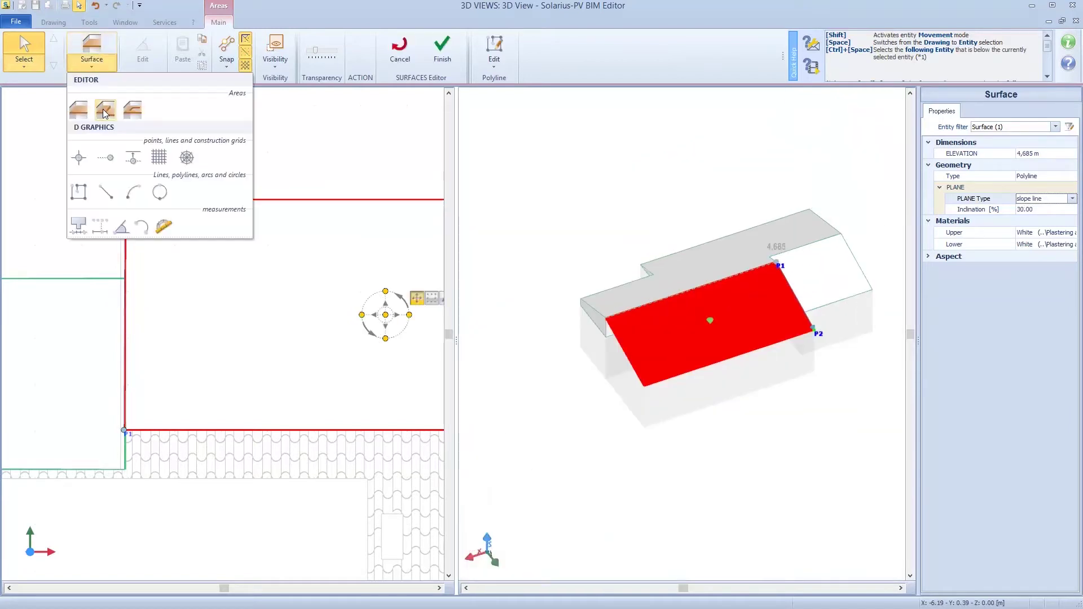
pyautogui.click(106, 110)
pyautogui.click(125, 430)
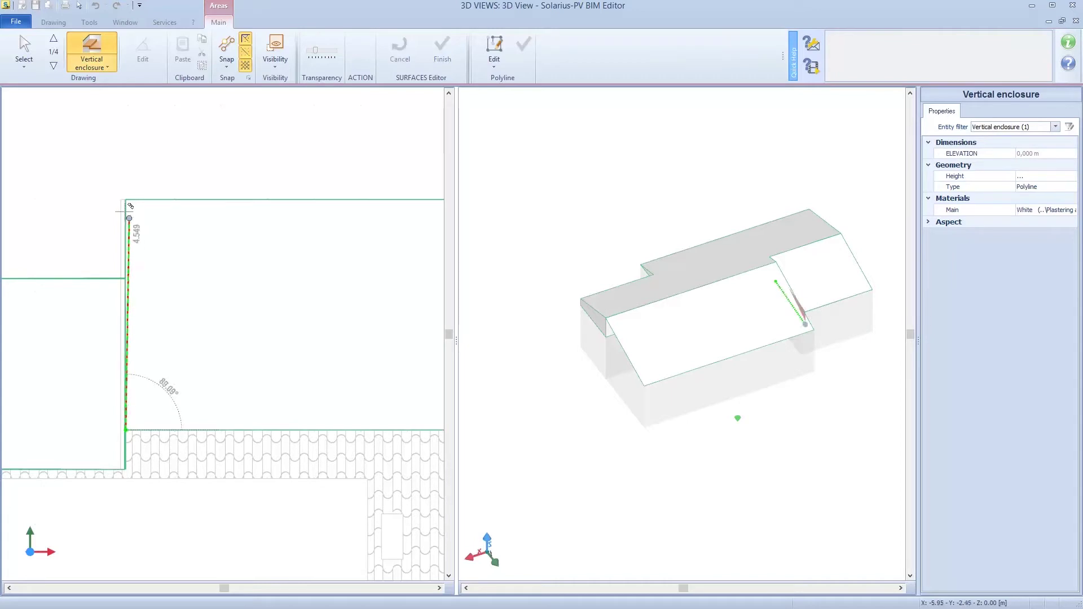
pyautogui.click(129, 199)
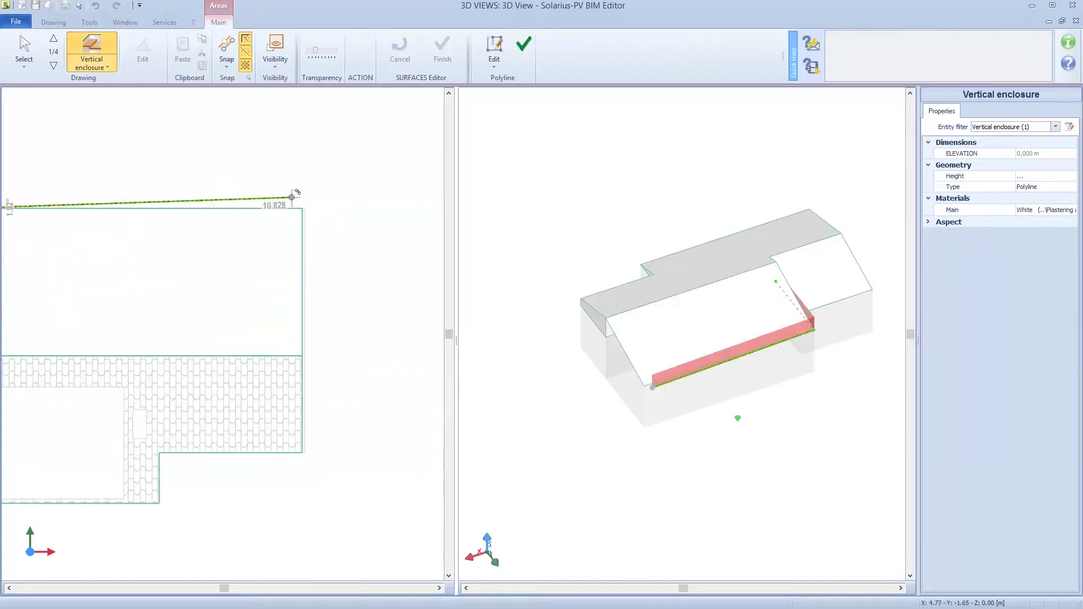
pyautogui.click(308, 215)
pyautogui.click(307, 449)
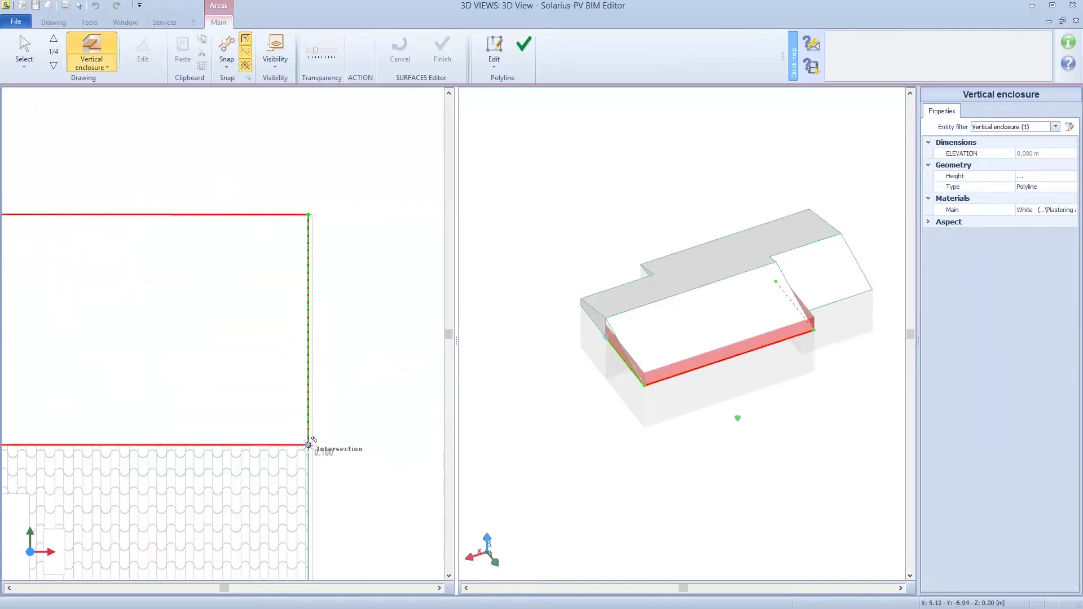
pyautogui.click(524, 46)
# Step: Raise the northeast enclosure's southeast node to the sloped surface's upper edge
pyautogui.click(19, 54)
pyautogui.scroll(5, 612, 341)
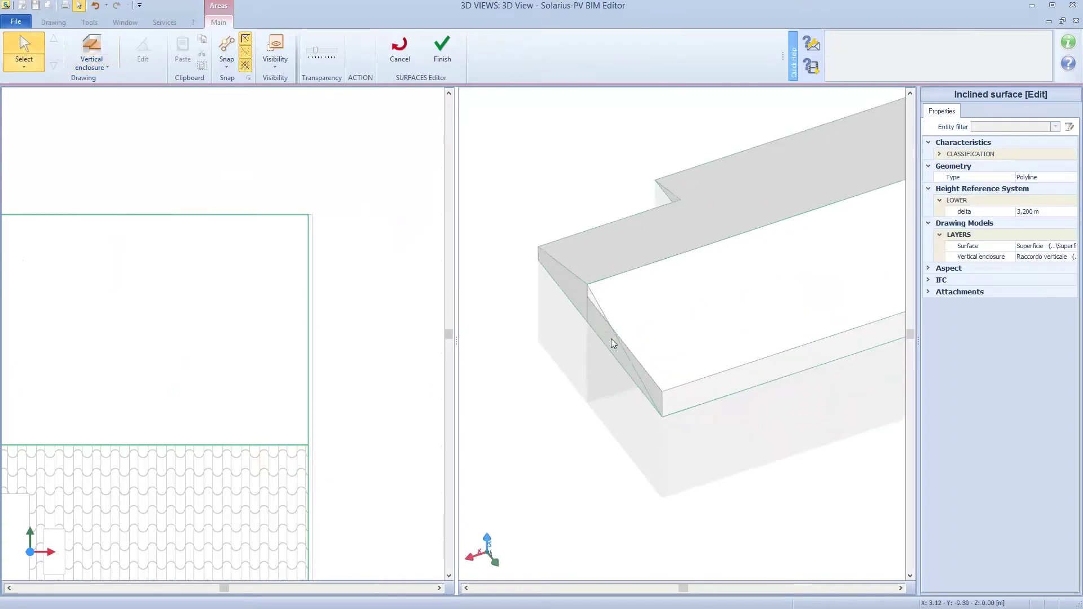
pyautogui.click(567, 305)
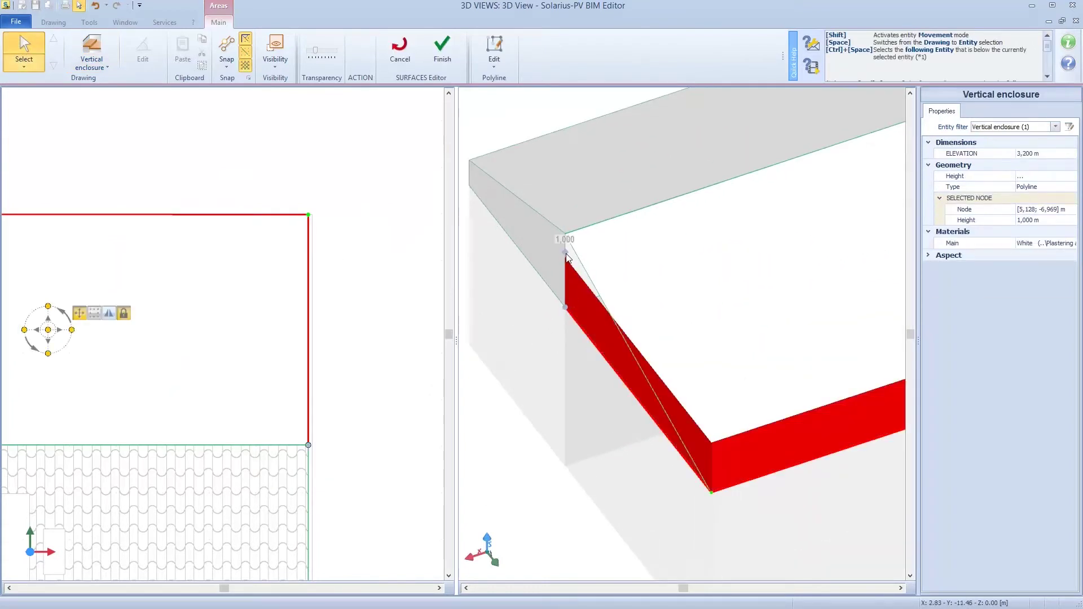
pyautogui.moveTo(565, 250); pyautogui.dragTo(566, 228)
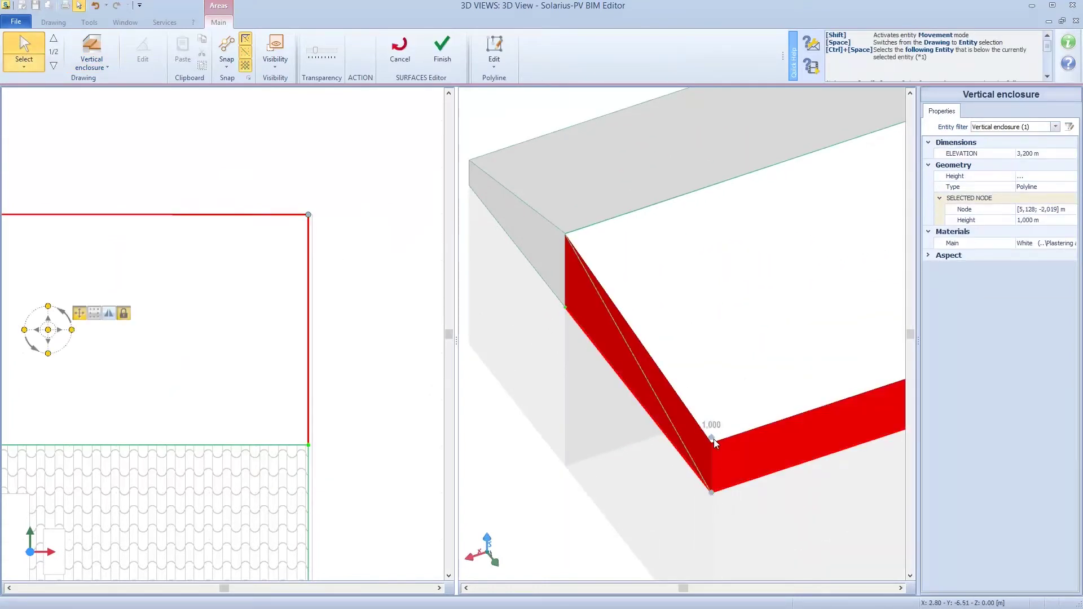
# Step: Lower the northeast enclosure's northeast and northwest nodes to a height of 0.001 m
pyautogui.moveTo(713, 444); pyautogui.dragTo(712, 490)
pyautogui.scroll(-5, 712, 491)
pyautogui.scroll(2, 835, 422)
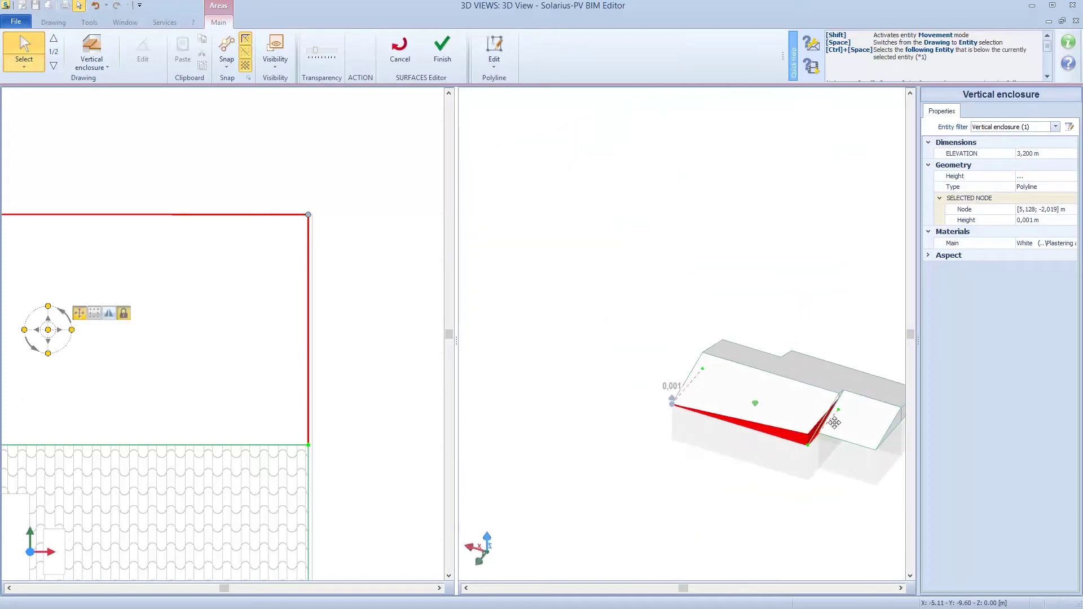
pyautogui.scroll(3, 649, 431)
pyautogui.click(644, 428)
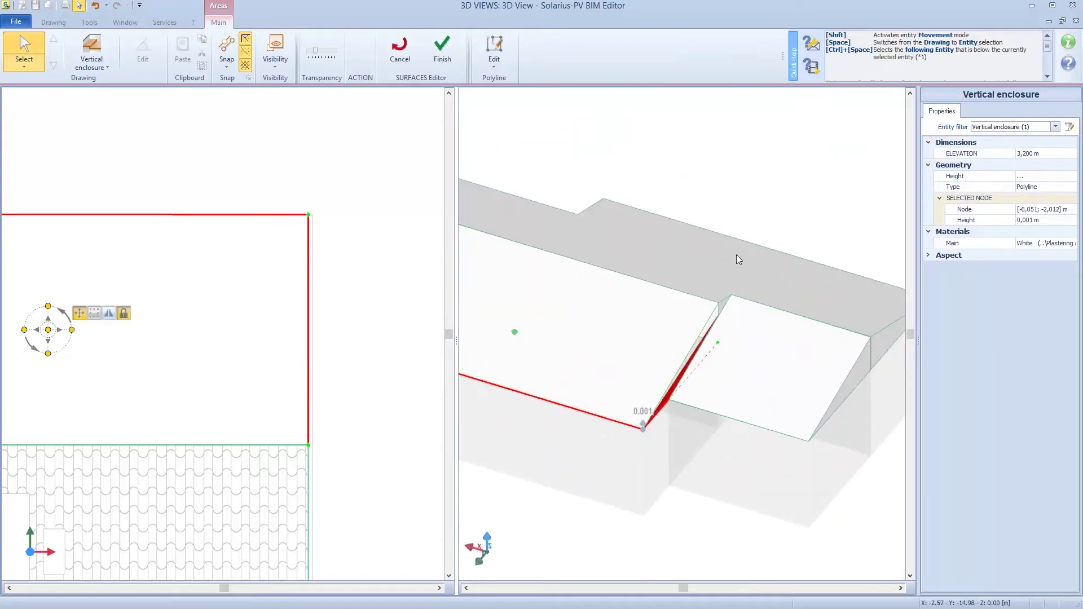
# Step: Raise the northeast enclosure's southwest node to the sloped surface's upper edge, at a height of 1.485 m
pyautogui.moveTo(717, 311); pyautogui.dragTo(718, 297)
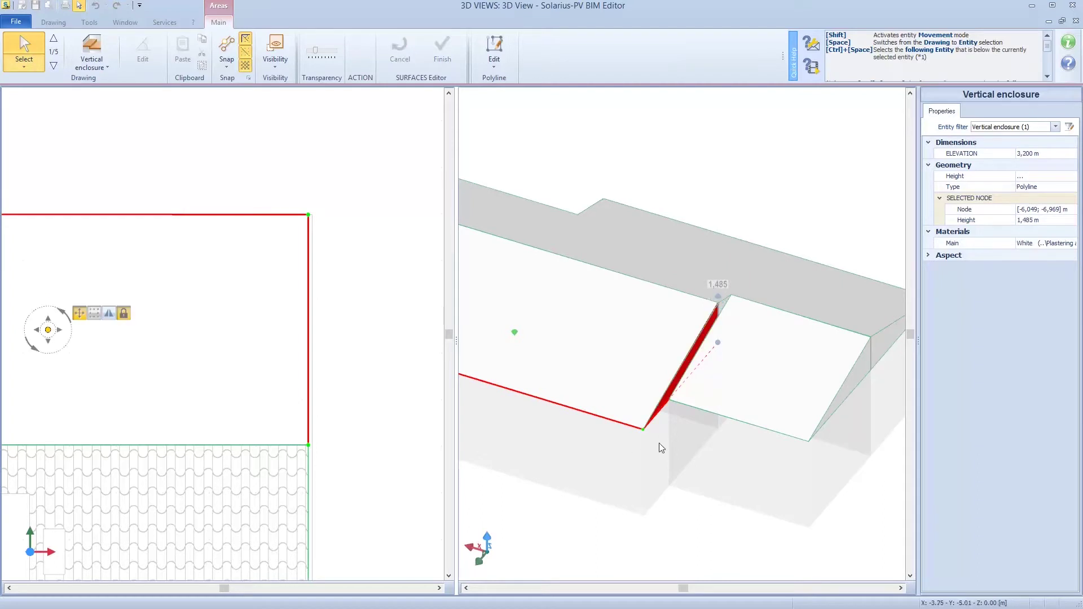
pyautogui.scroll(-5, 712, 462)
pyautogui.moveTo(715, 465); pyautogui.dragTo(547, 423, button='middle')
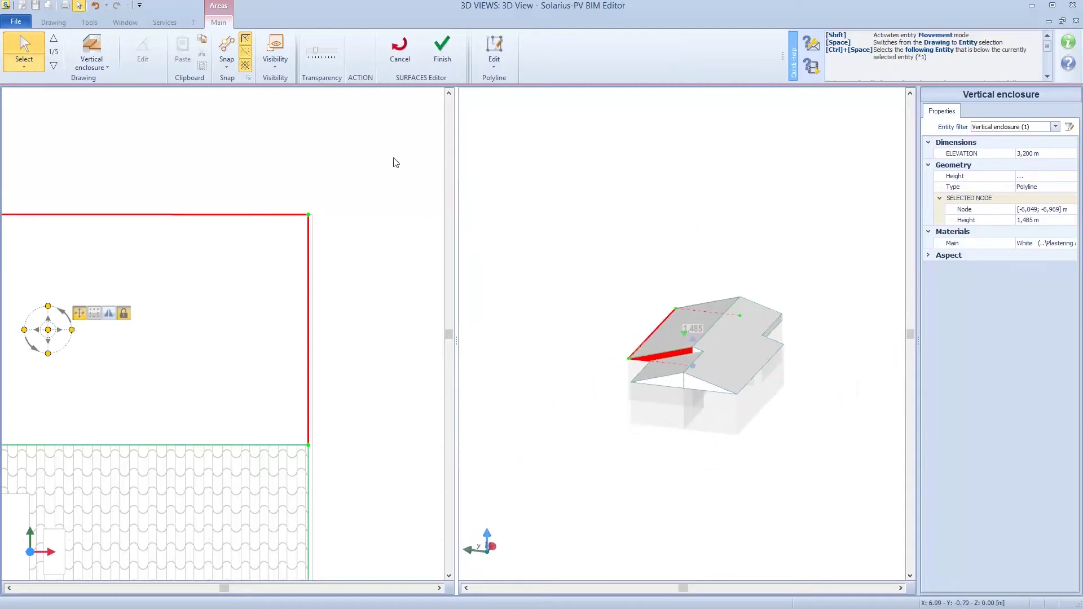
# Step: Complete the surface editing with the vertical enclosures and return to the full 3D view
pyautogui.click(442, 45)
# Step: Raise the small chimney volume, overlapped by the southern house block, through the roof to a height of 6.964 m
pyautogui.moveTo(619, 442); pyautogui.dragTo(504, 438, button='middle')
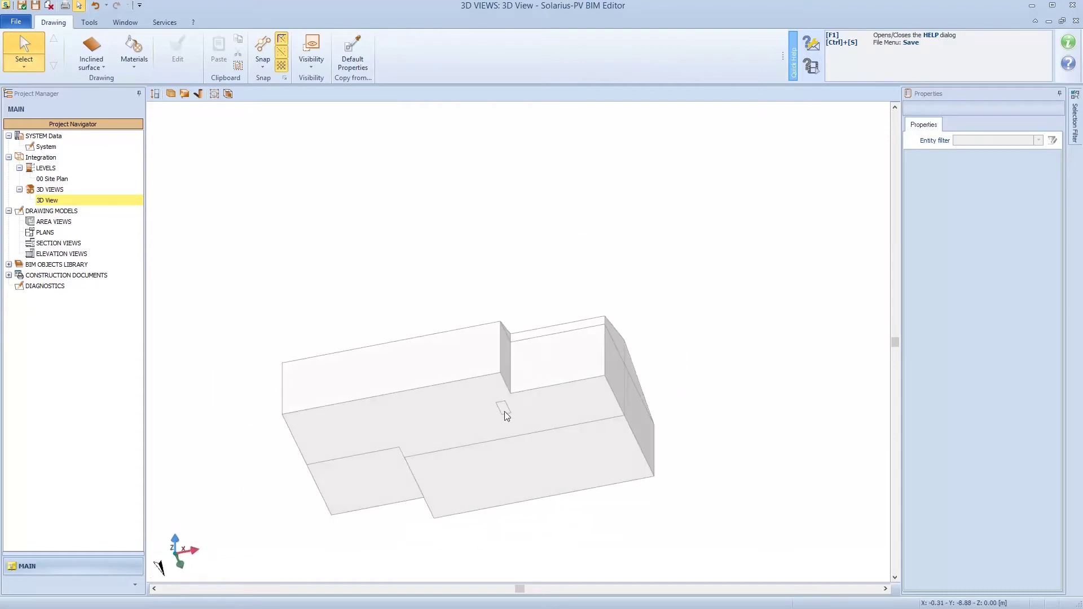
pyautogui.click(506, 416)
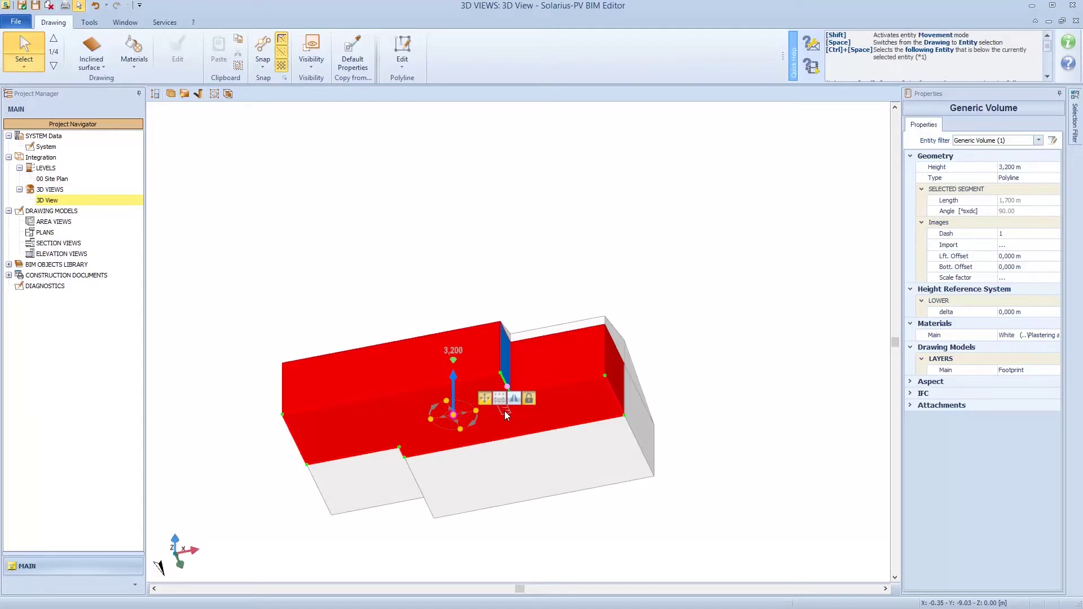
pyautogui.hotkey('ctrl', 'space')
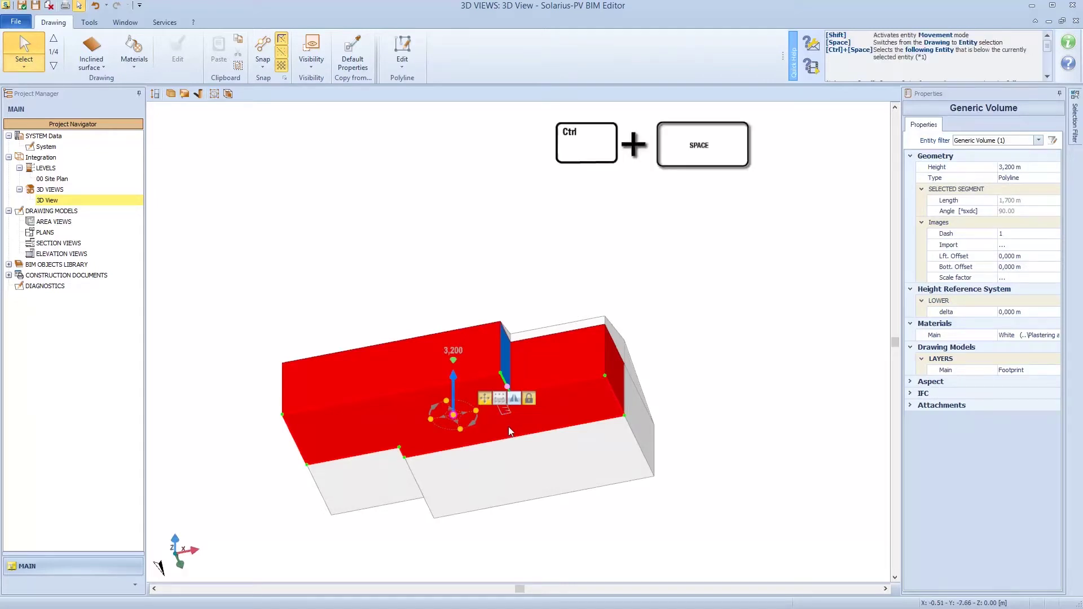
pyautogui.scroll(3, 504, 418)
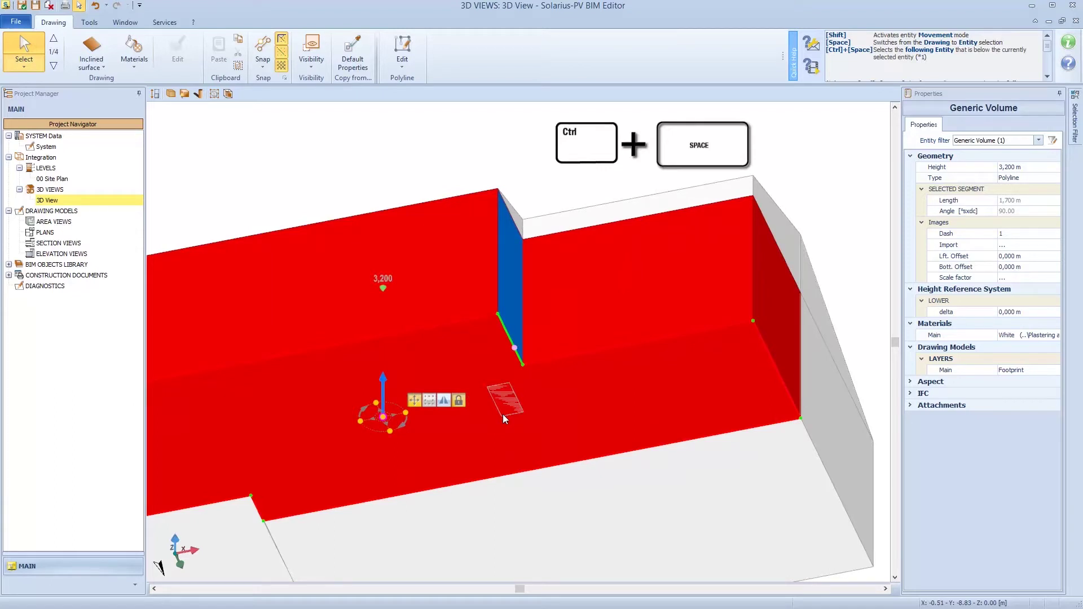
pyautogui.hotkey('ctrl', 'space')
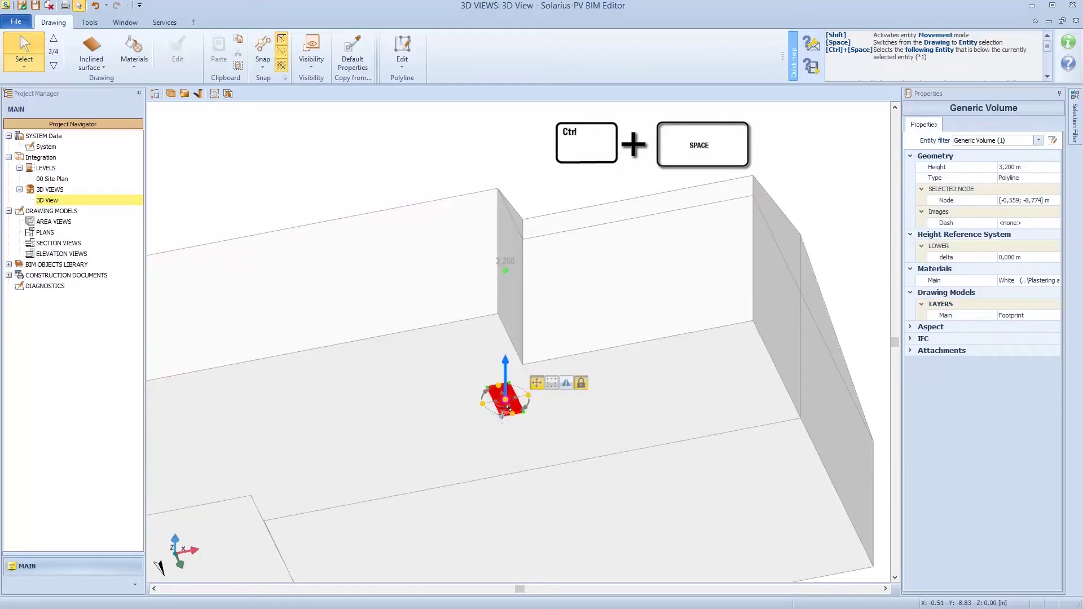
pyautogui.moveTo(597, 373); pyautogui.dragTo(573, 408, button='middle')
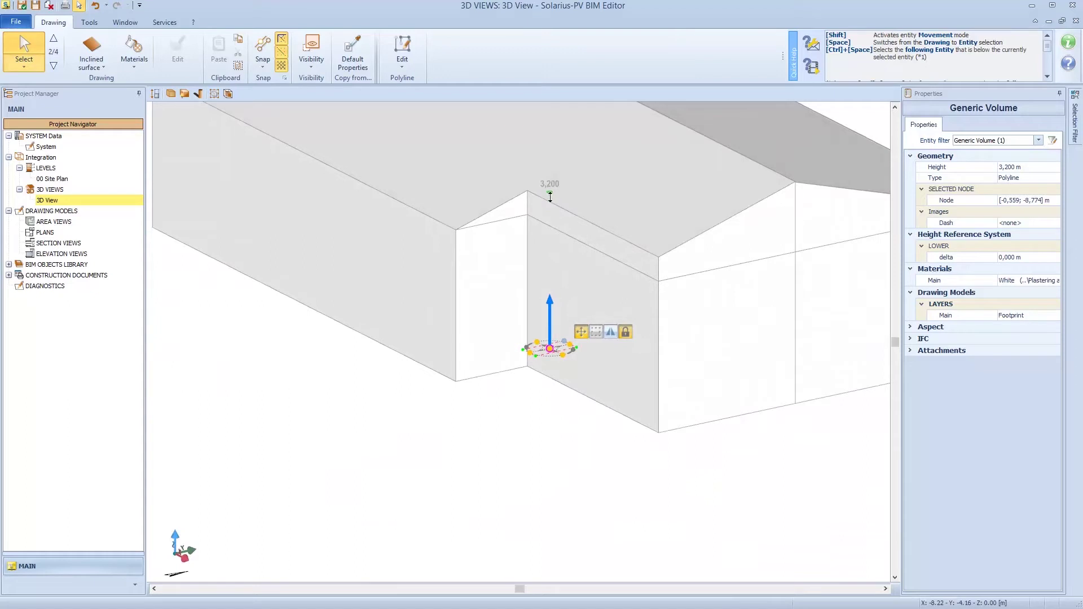
pyautogui.moveTo(569, 127); pyautogui.dragTo(641, 305, button='middle')
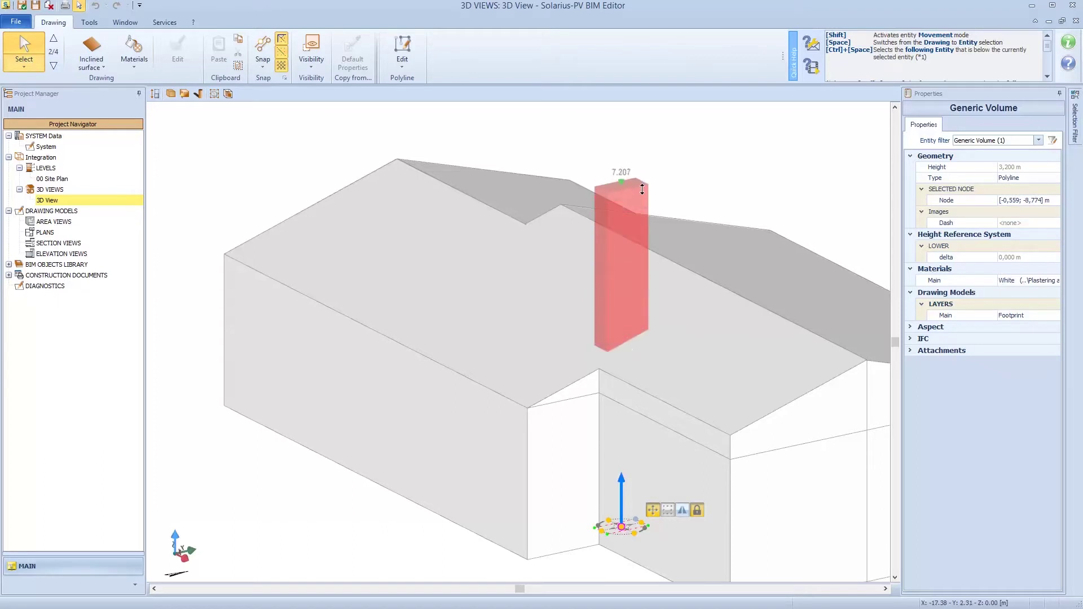
pyautogui.click(622, 196)
pyautogui.scroll(4, 552, 304)
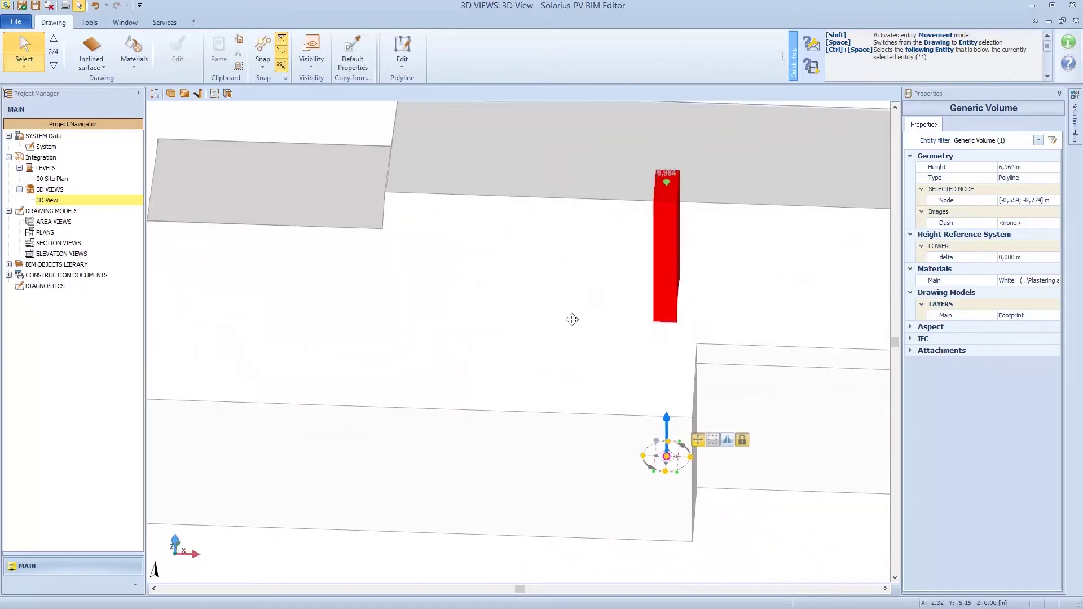
pyautogui.scroll(-4, 558, 314)
pyautogui.moveTo(601, 315); pyautogui.dragTo(557, 269, button='middle')
pyautogui.click(721, 376)
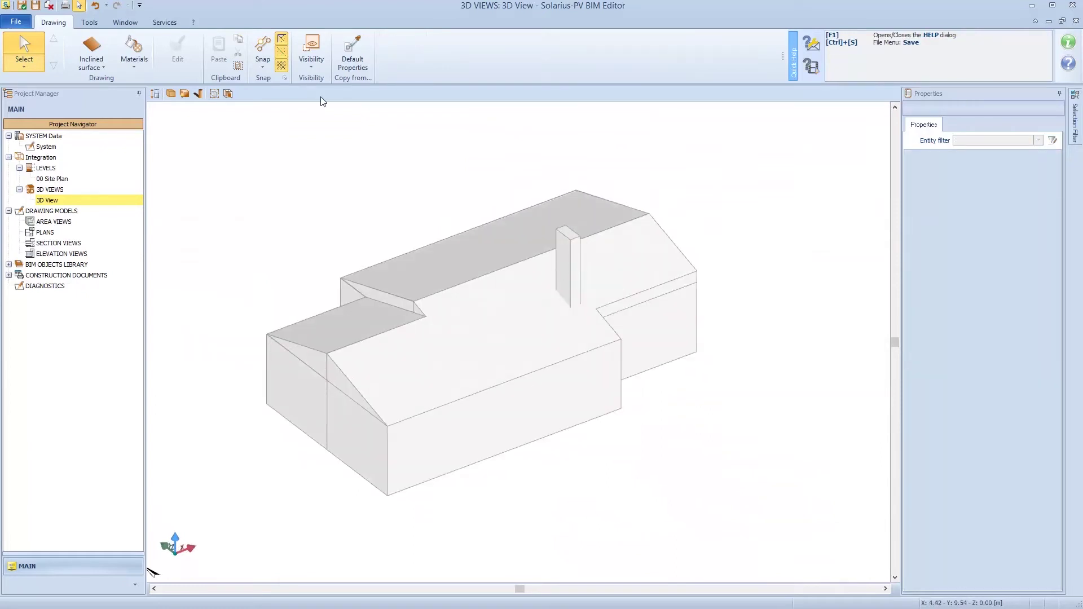
# Step: Apply the Beige brown paint material to the large south slope and both north-facing roof slopes
pyautogui.click(134, 46)
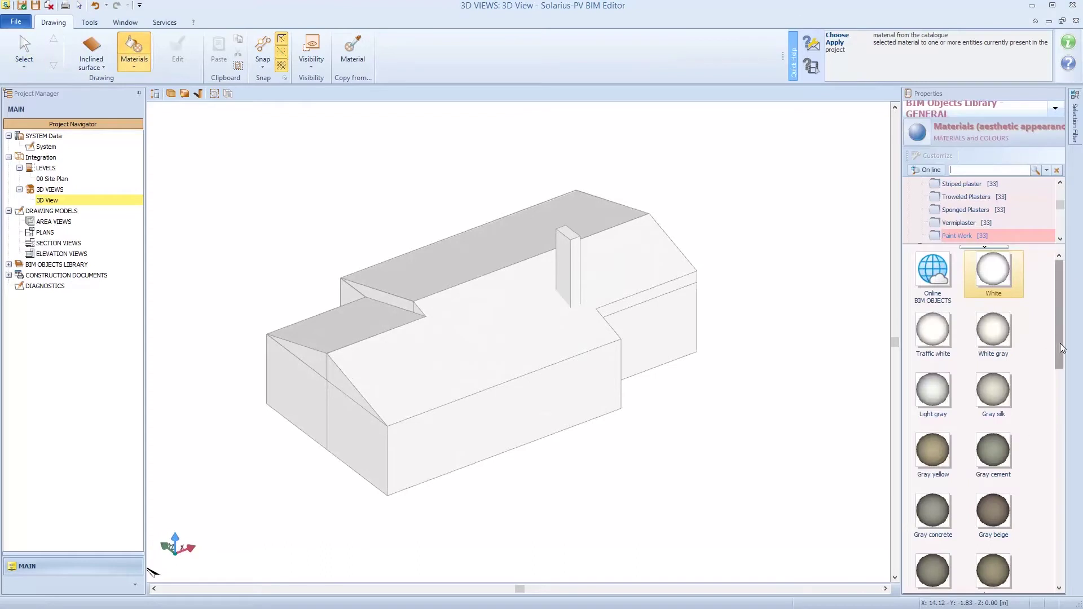
pyautogui.scroll(-5, 1052, 468)
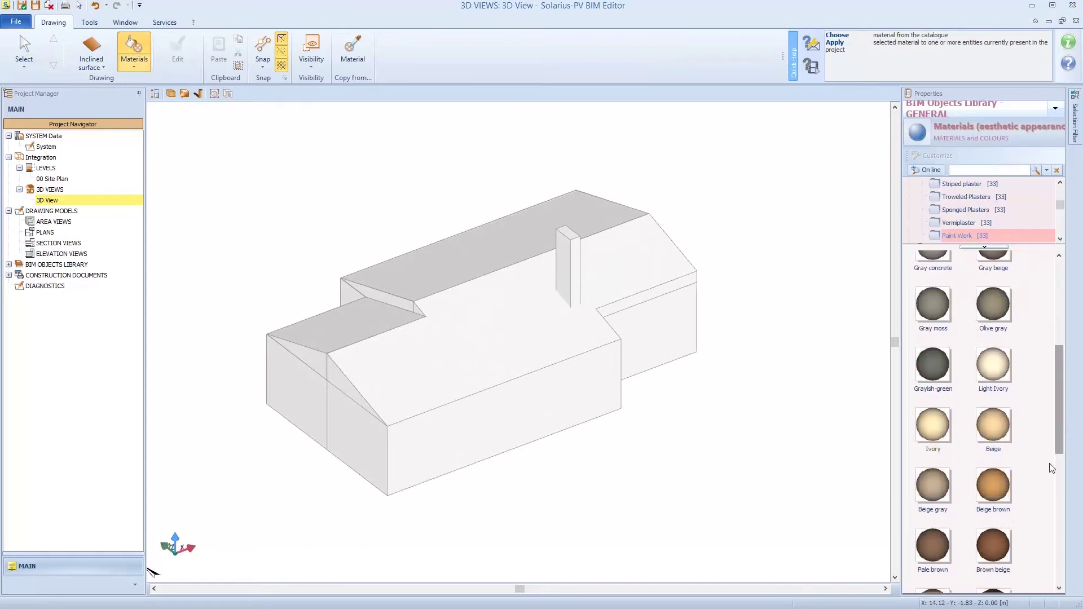
pyautogui.click(519, 360)
pyautogui.click(491, 241)
pyautogui.click(371, 309)
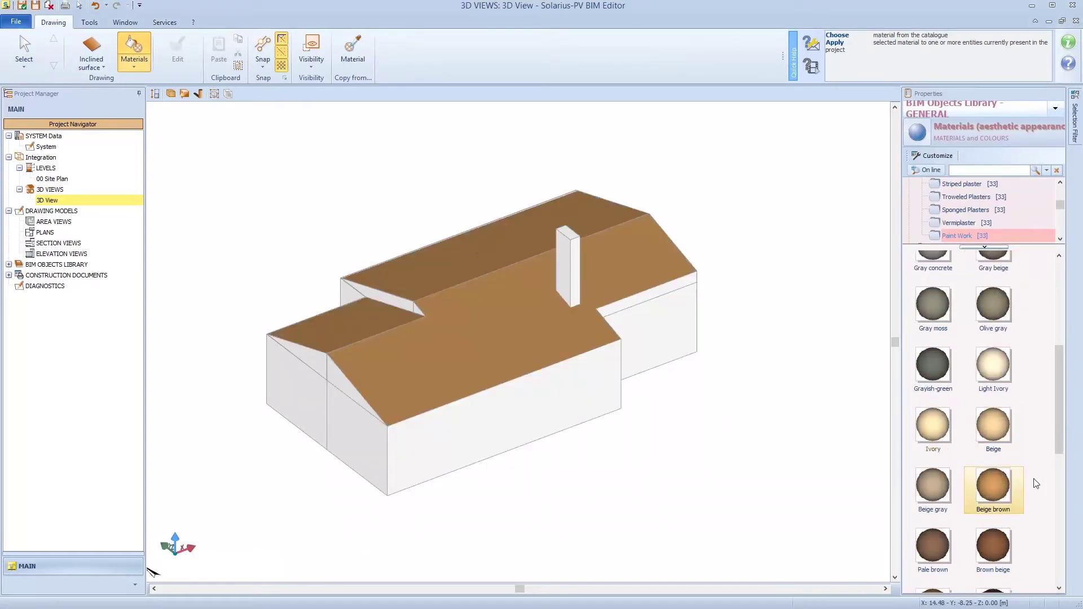
# Step: Apply the Brown beige material to the house walls and to the vertical enclosures beneath the roof slopes
pyautogui.click(992, 545)
pyautogui.click(290, 389)
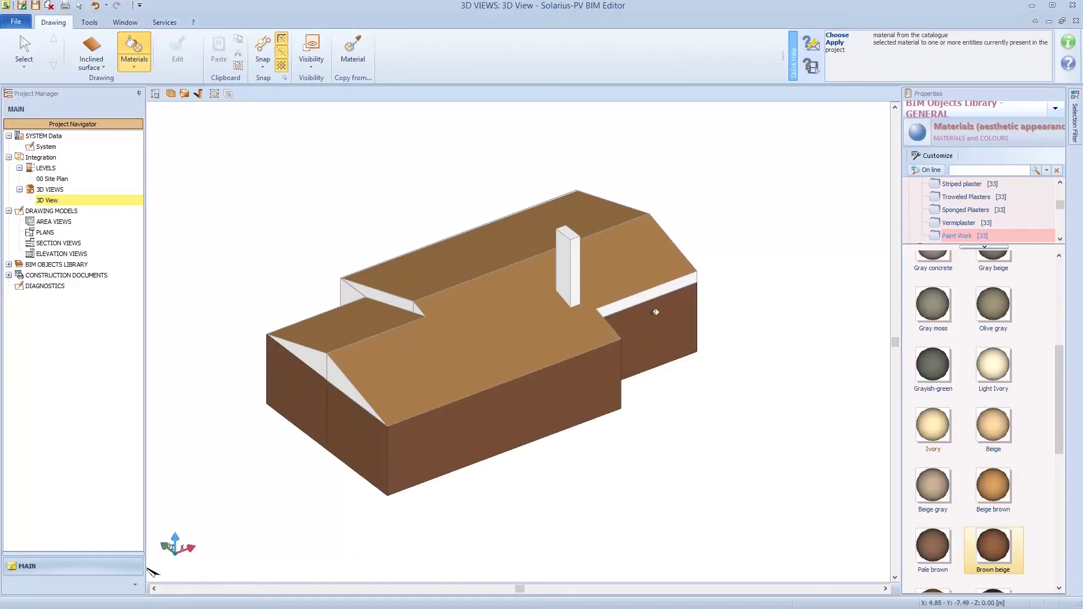
pyautogui.click(615, 299)
pyautogui.click(349, 289)
pyautogui.click(319, 355)
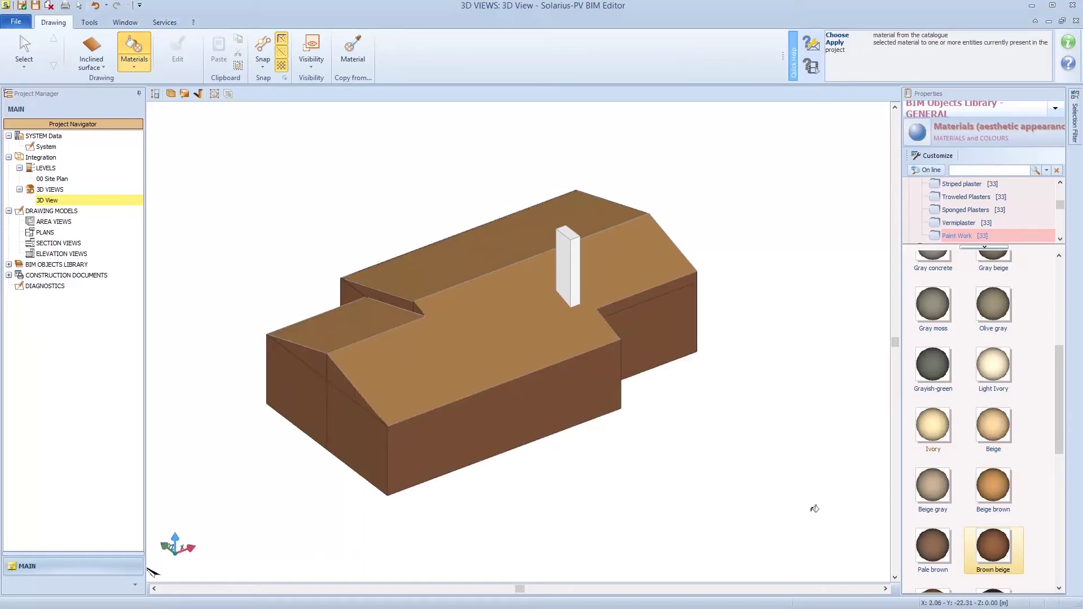
# Step: Apply the Orange salmon material to the chimney volume
pyautogui.scroll(-1, 1062, 495)
pyautogui.scroll(-5, 1062, 495)
pyautogui.click(993, 364)
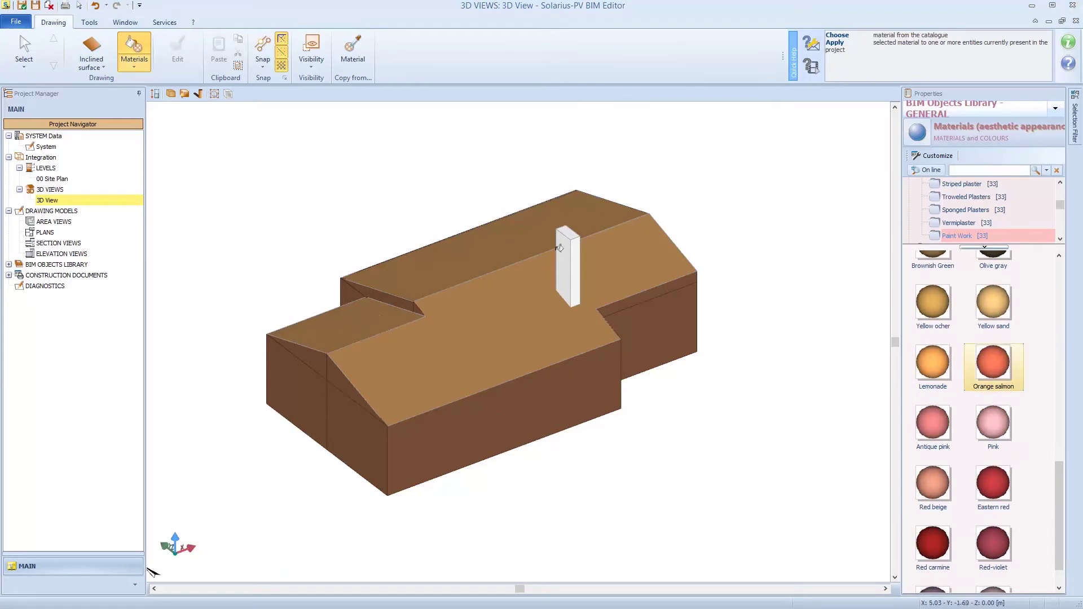
pyautogui.click(567, 265)
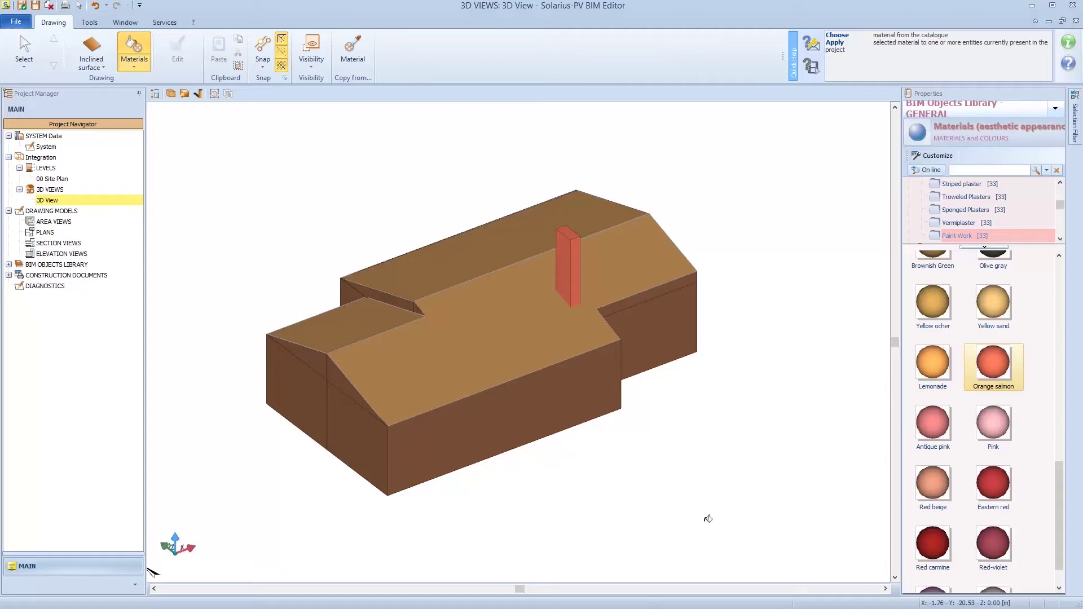
# Step: Check the house layout in the Site Plan level and return to the 3D View
pyautogui.click(56, 178)
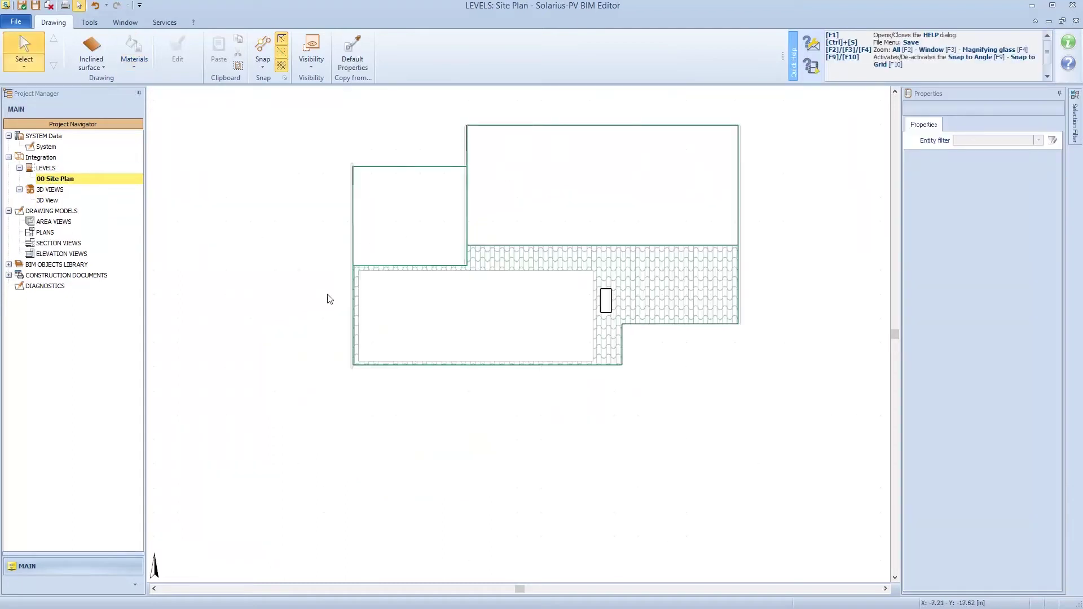
pyautogui.click(46, 201)
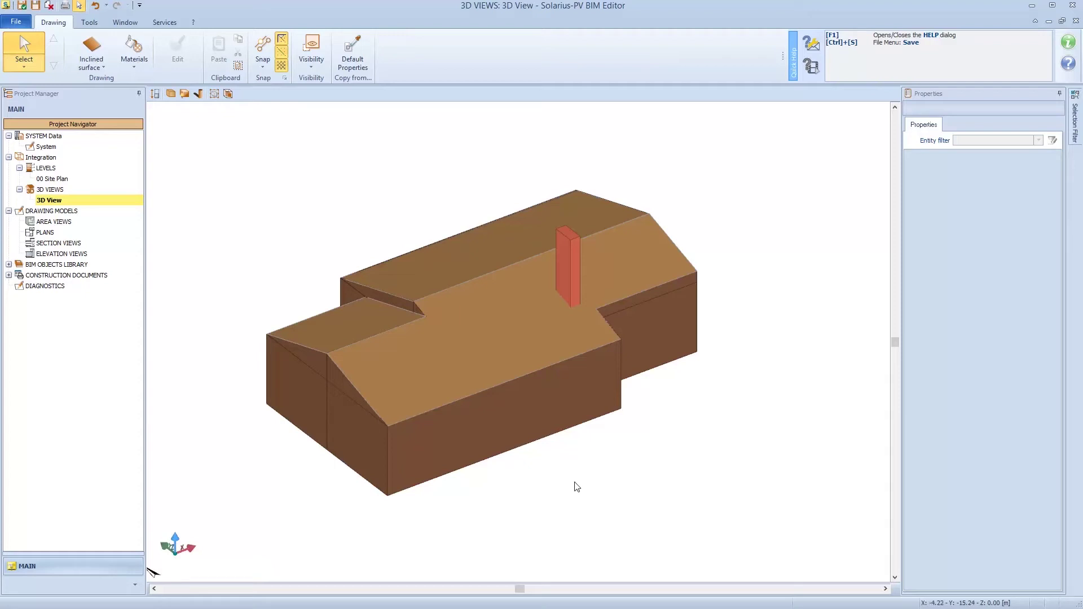
# Step: Insert a photovoltaic field on the large south roof slope, keeping its full outline with the chimney opening
pyautogui.click(110, 70)
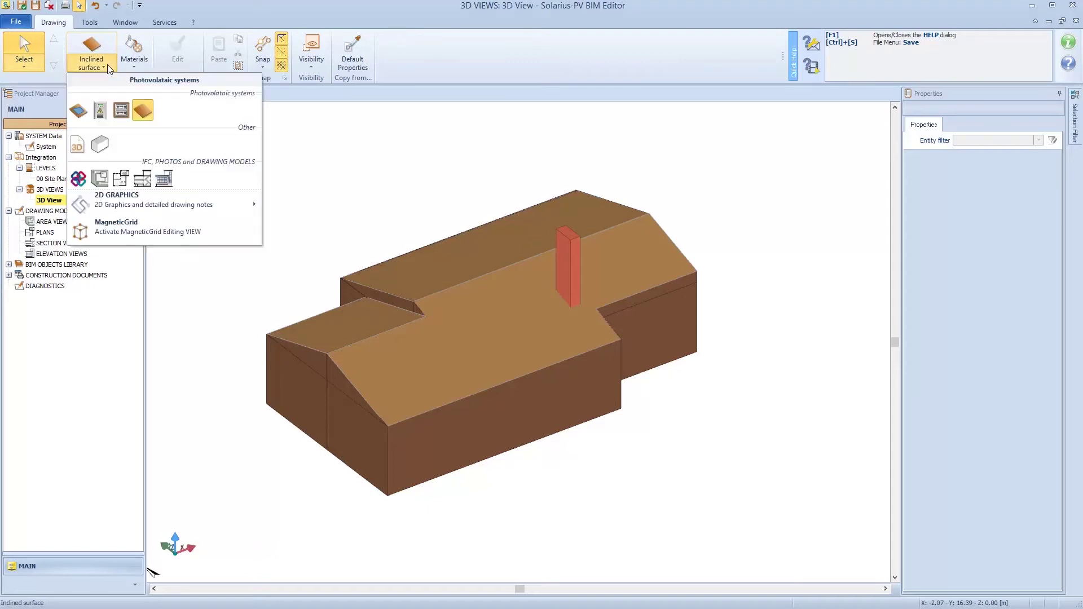
pyautogui.click(78, 111)
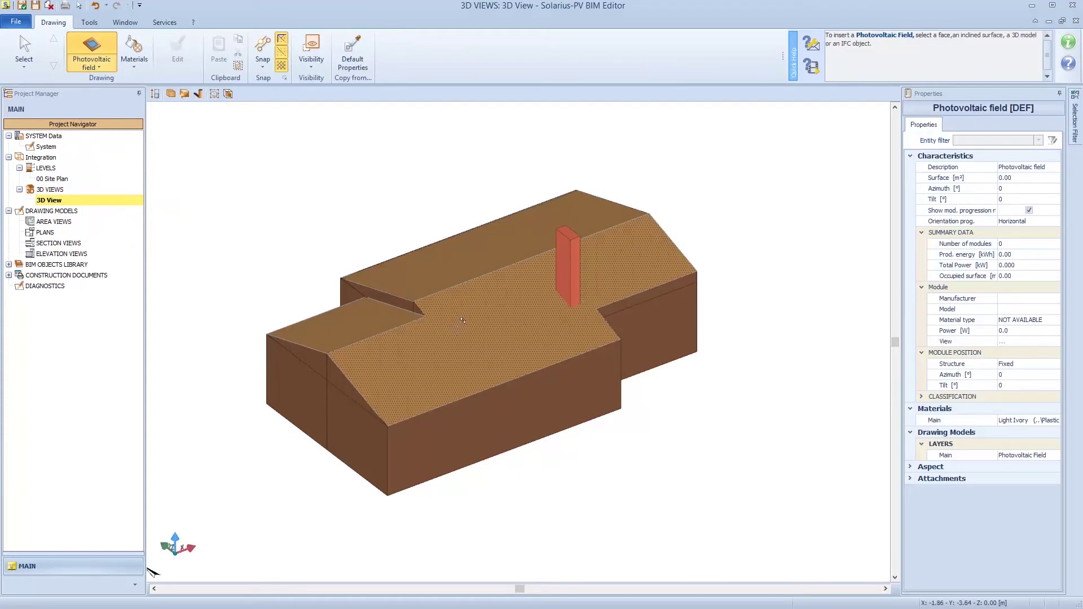
pyautogui.click(512, 333)
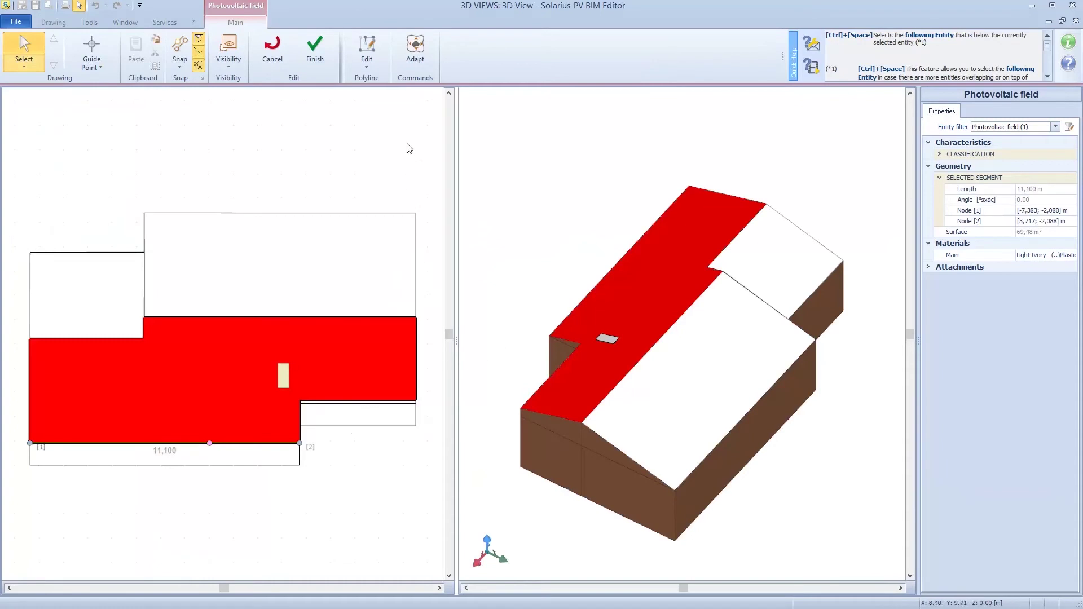
pyautogui.click(309, 45)
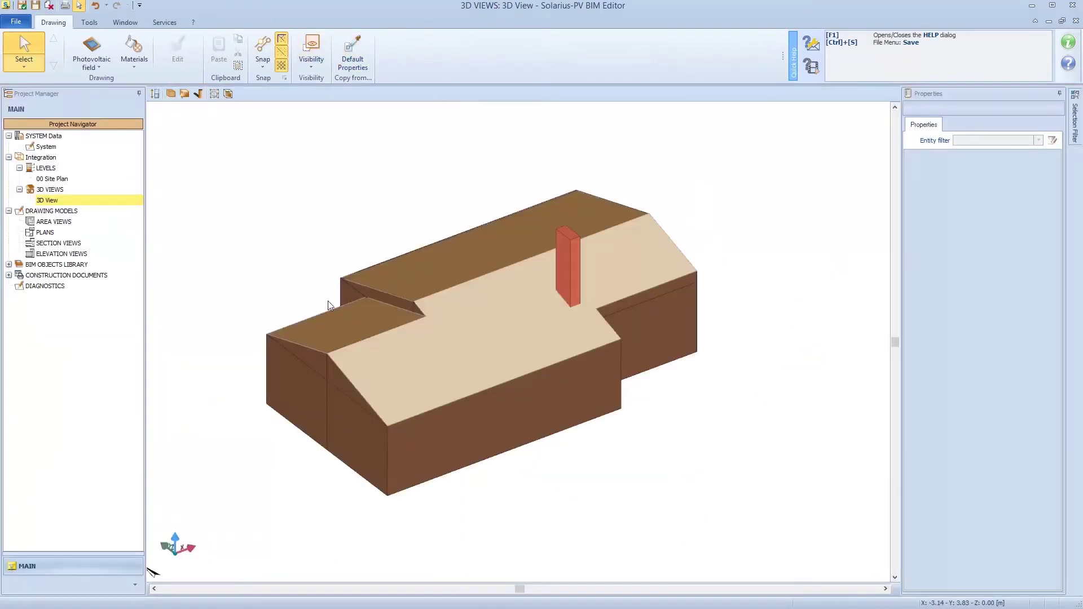
# Step: Start Design PV Field for the south slope's field and accept modules parallel to surfaces on a fixed mounting structure
pyautogui.click(482, 336)
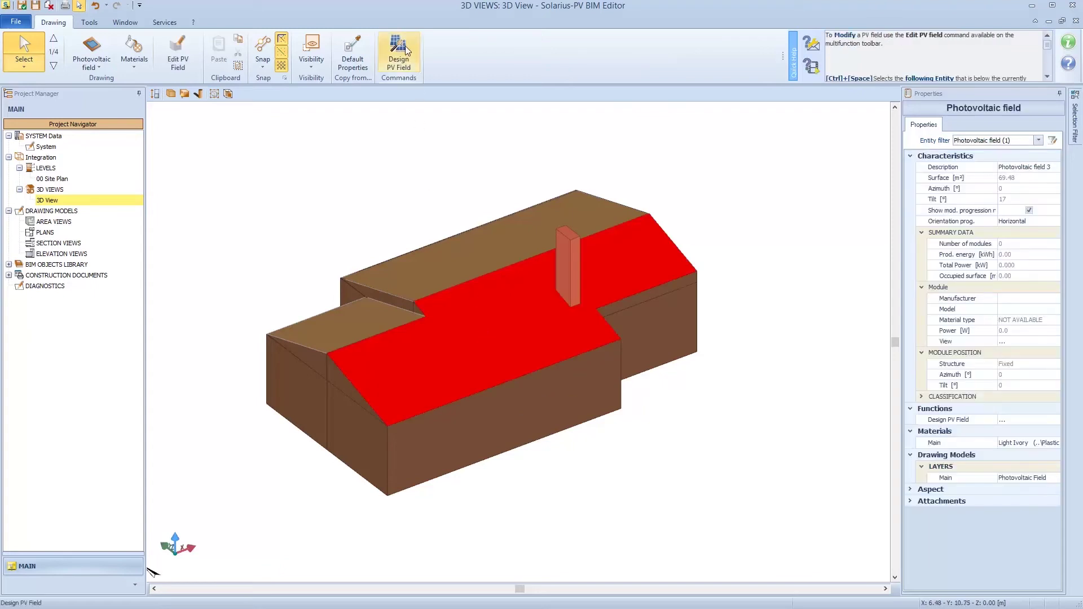
pyautogui.click(407, 50)
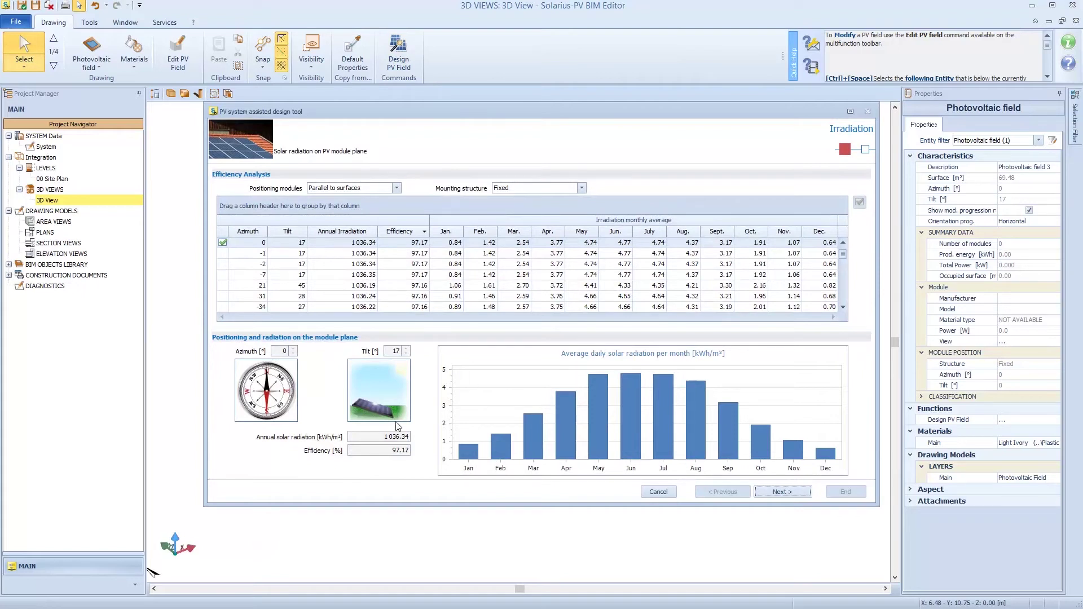
pyautogui.click(799, 493)
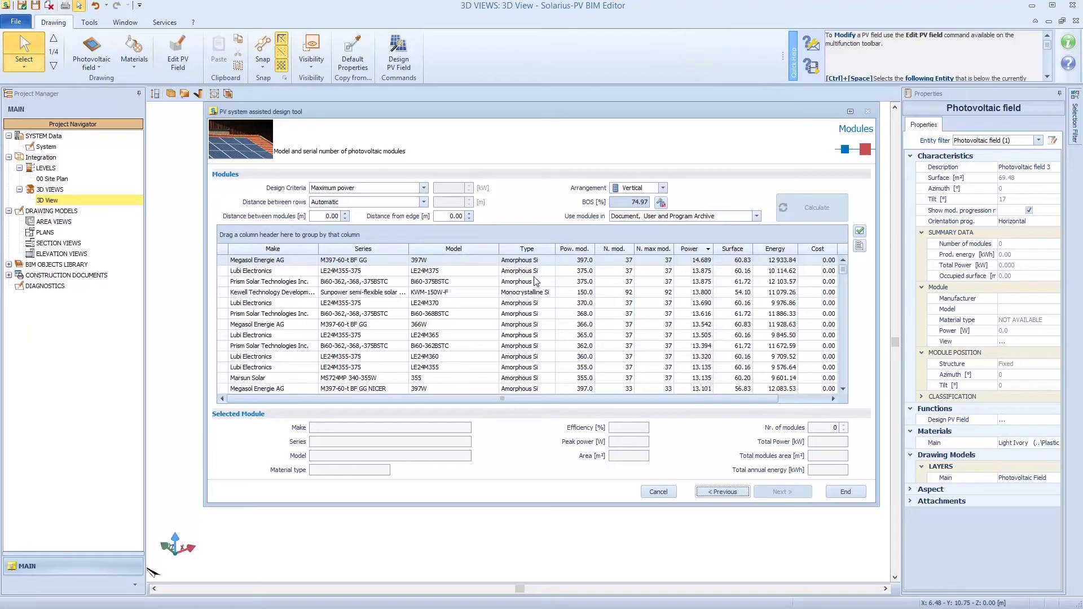
# Step: Group the modules by type and lay out the field with the polycrystalline G Solar GSP 330 module
pyautogui.moveTo(524, 249); pyautogui.dragTo(275, 239)
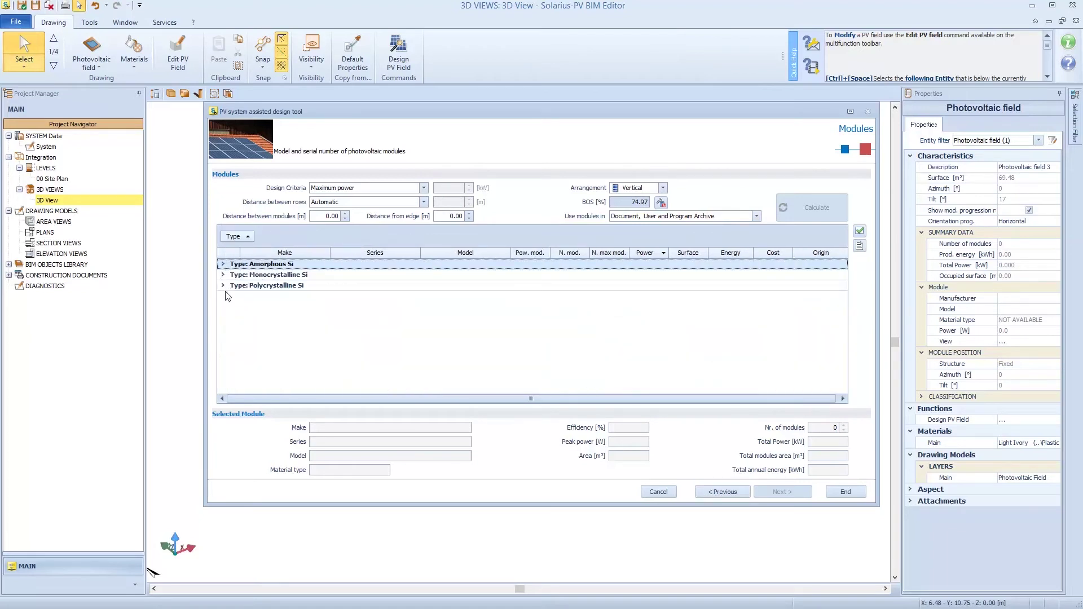
pyautogui.click(223, 285)
pyautogui.click(555, 333)
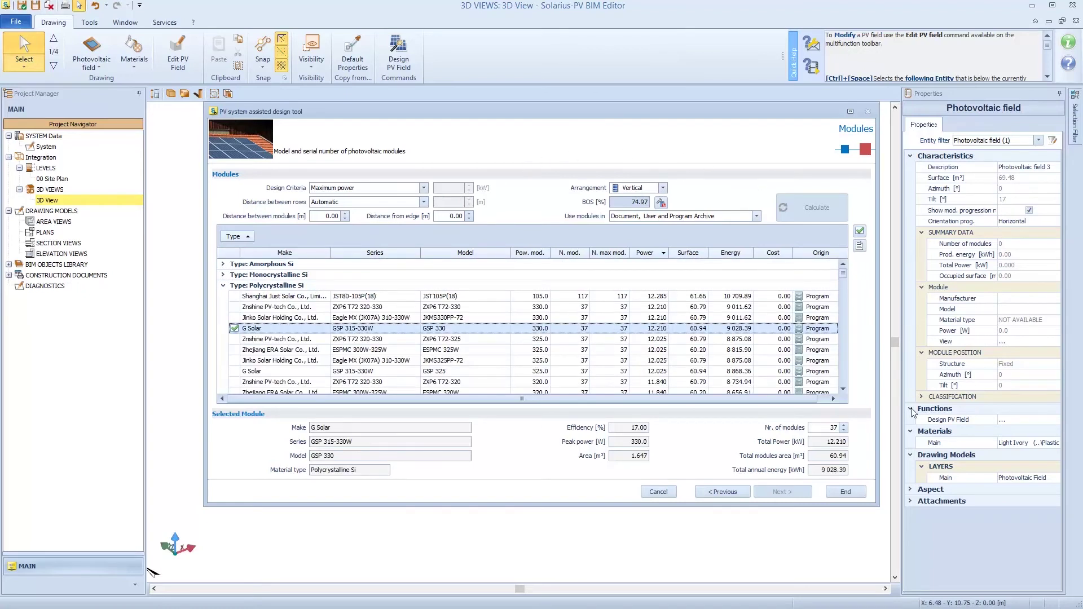
pyautogui.click(850, 492)
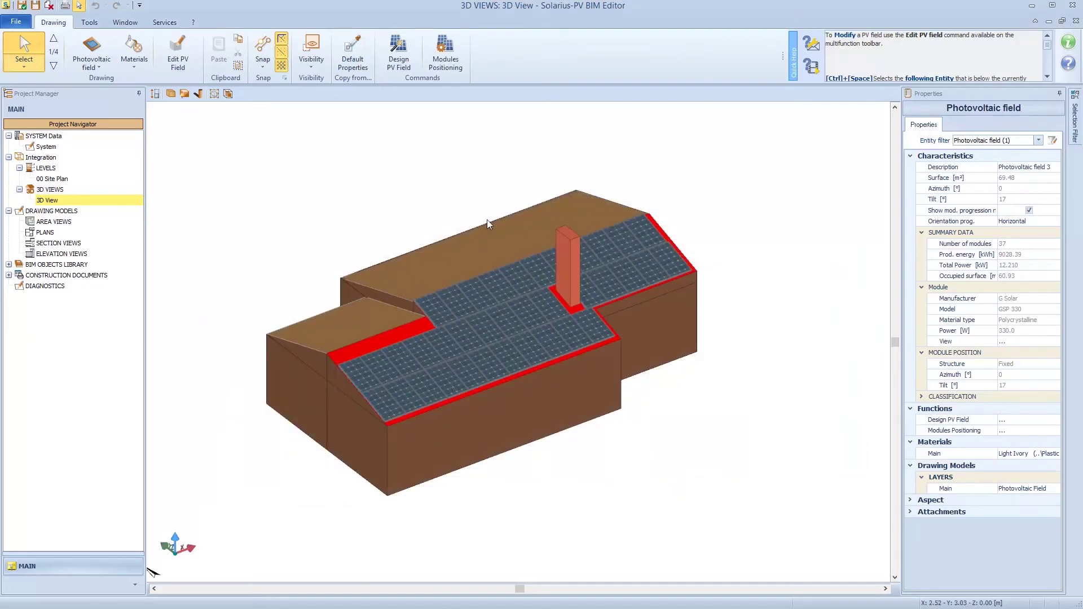
# Step: Inspect the module layout on the south slope, especially around the chimney
pyautogui.moveTo(756, 399); pyautogui.dragTo(593, 295, button='middle')
pyautogui.scroll(5, 561, 331)
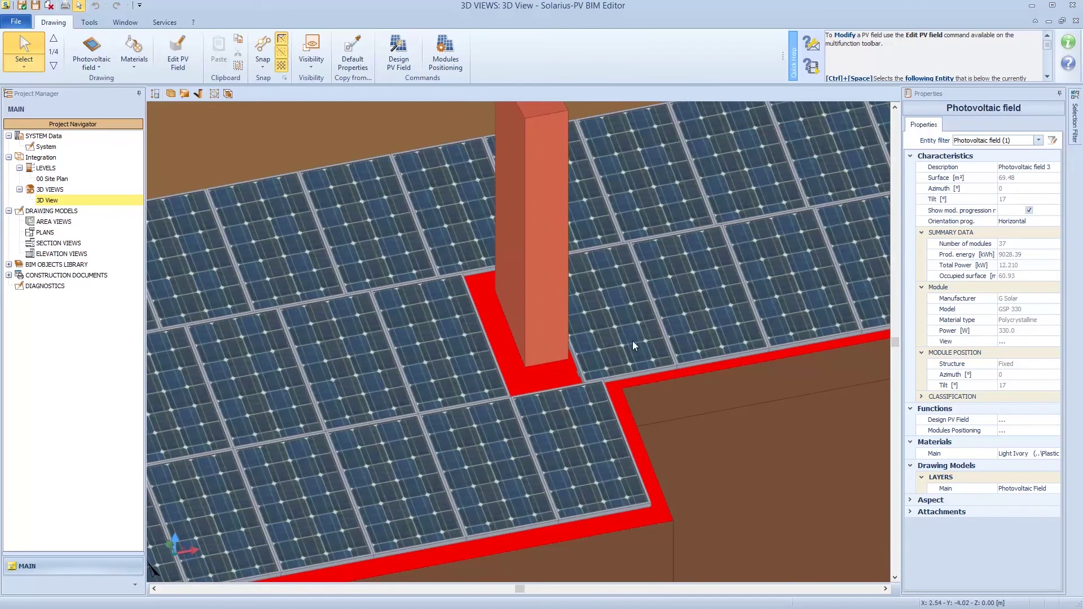
pyautogui.scroll(-2, 573, 361)
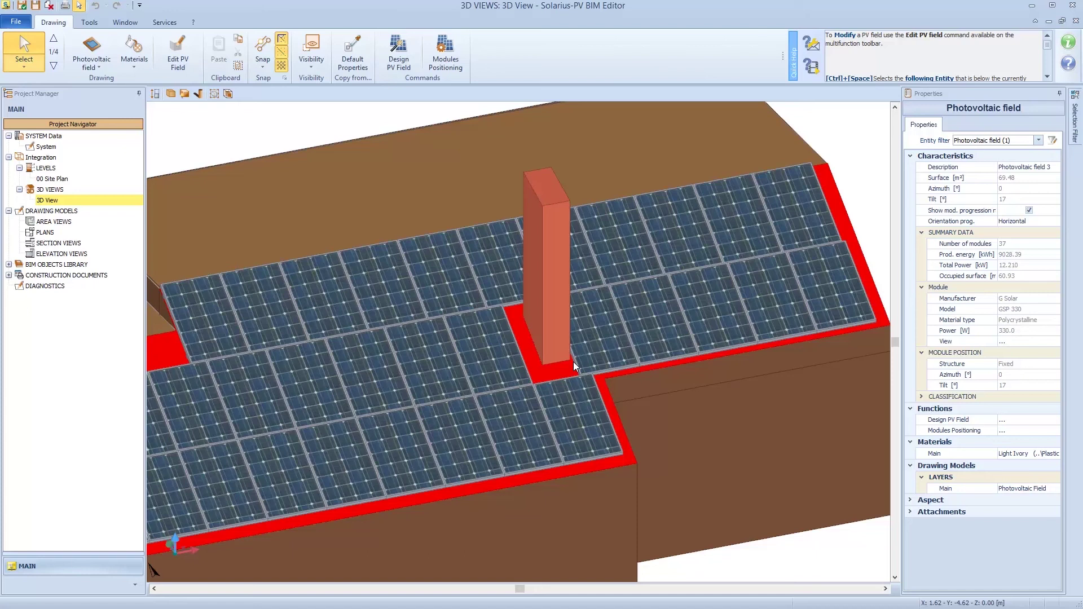
pyautogui.scroll(-3, 547, 356)
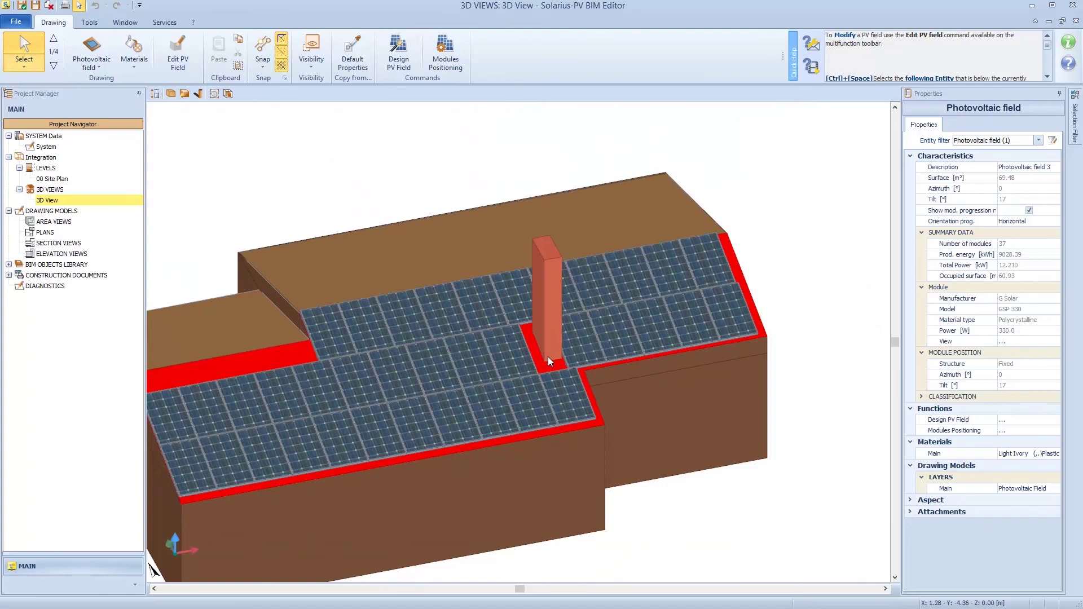